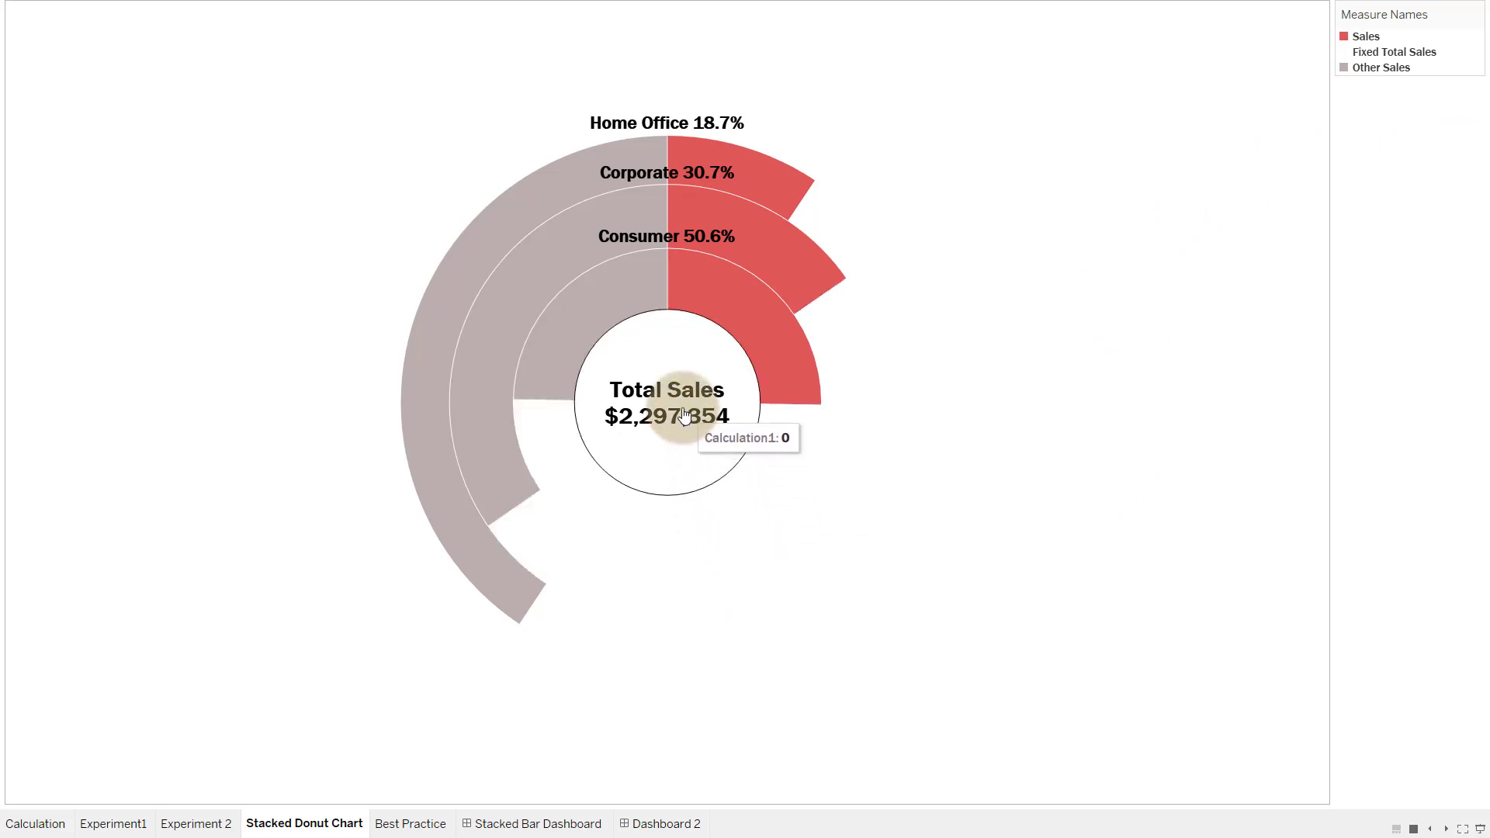
# Check the donut chart tooltips, then go to the Dashboard 2 stacked bar of segment sales
pyautogui.moveTo(693, 290)
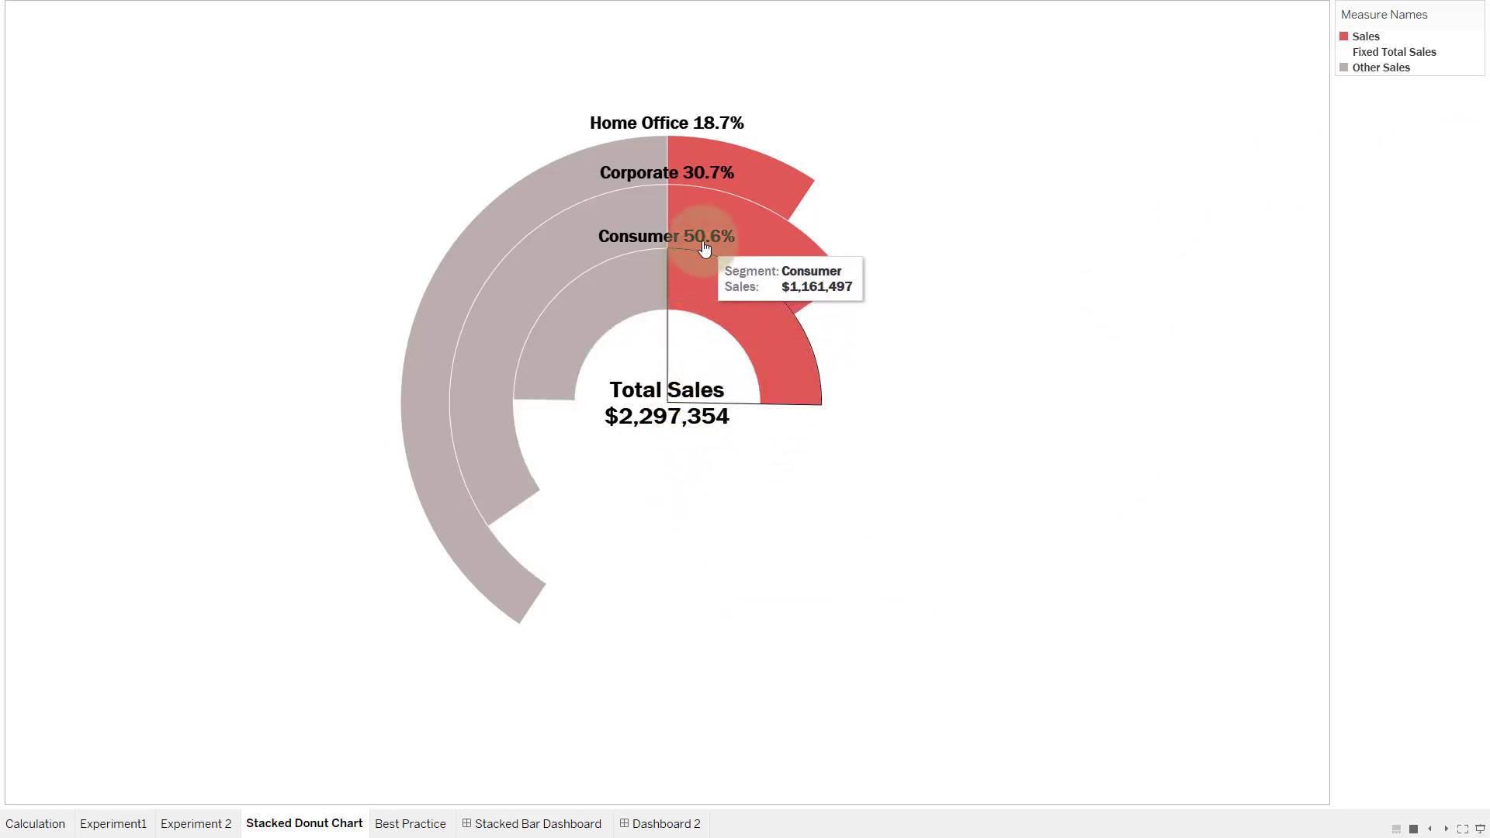
pyautogui.moveTo(727, 318)
pyautogui.moveTo(798, 250)
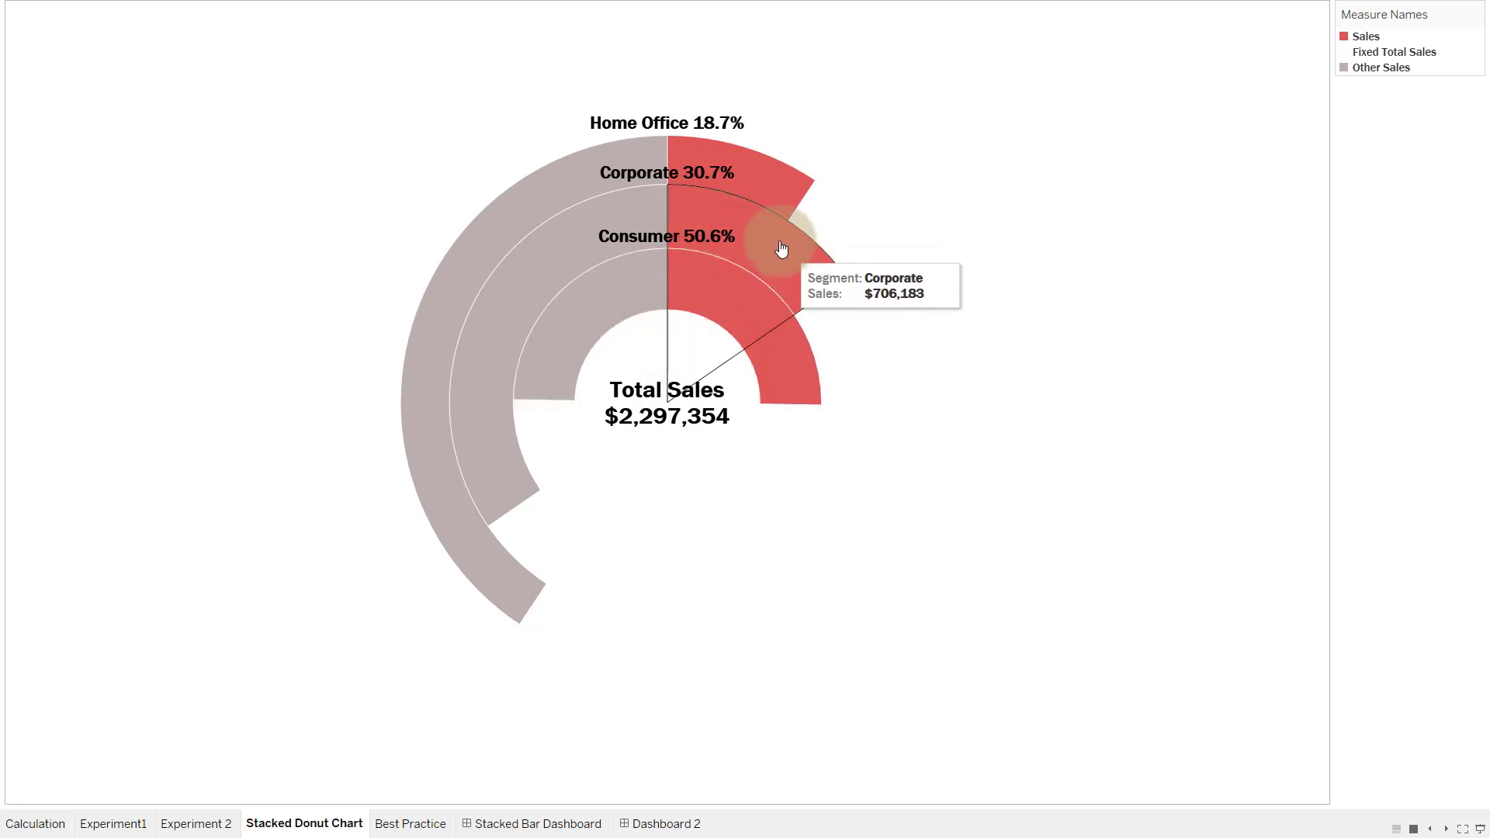
pyautogui.moveTo(699, 190)
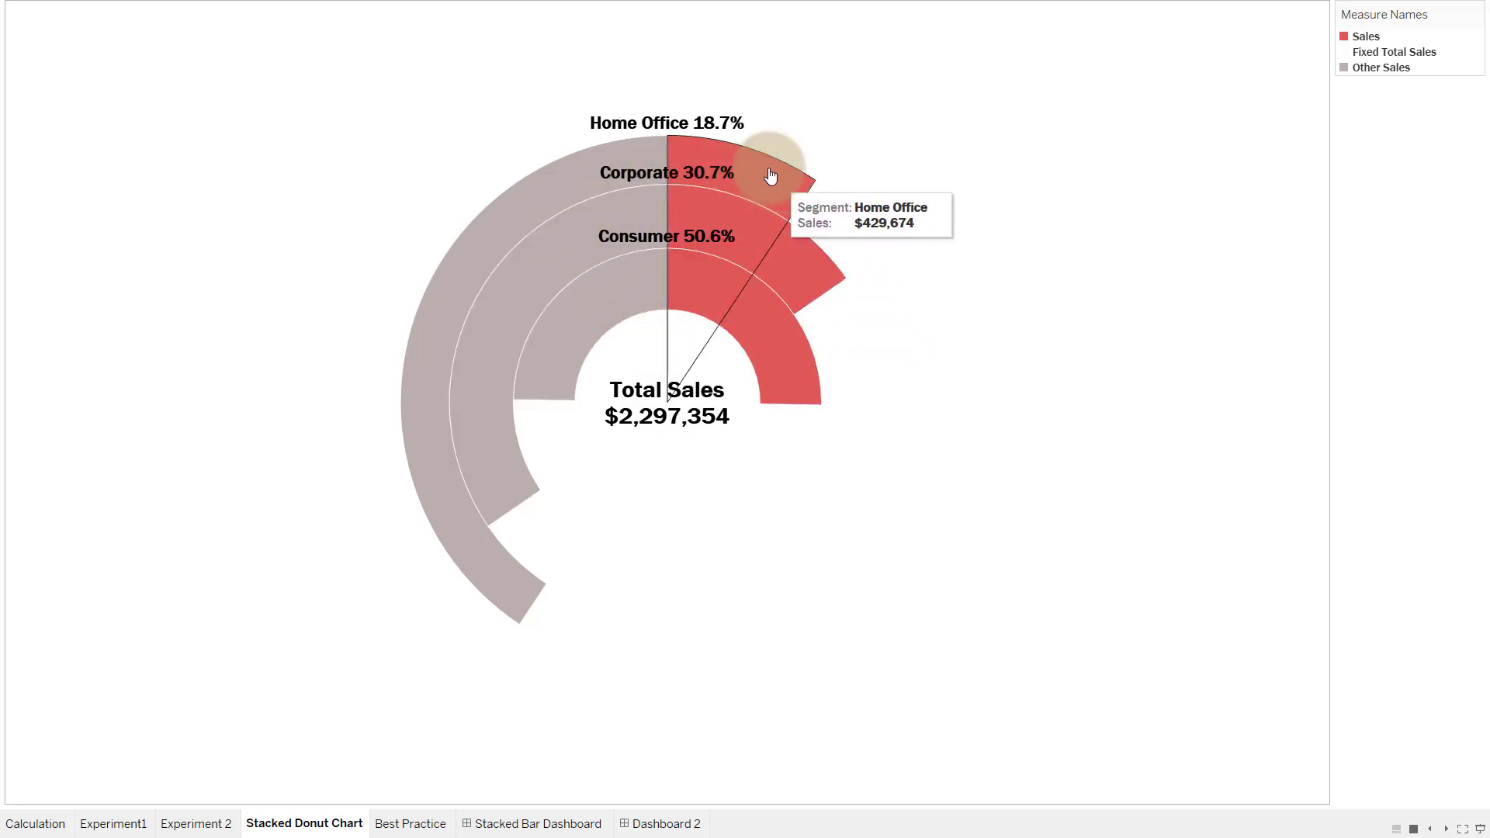
pyautogui.moveTo(499, 193)
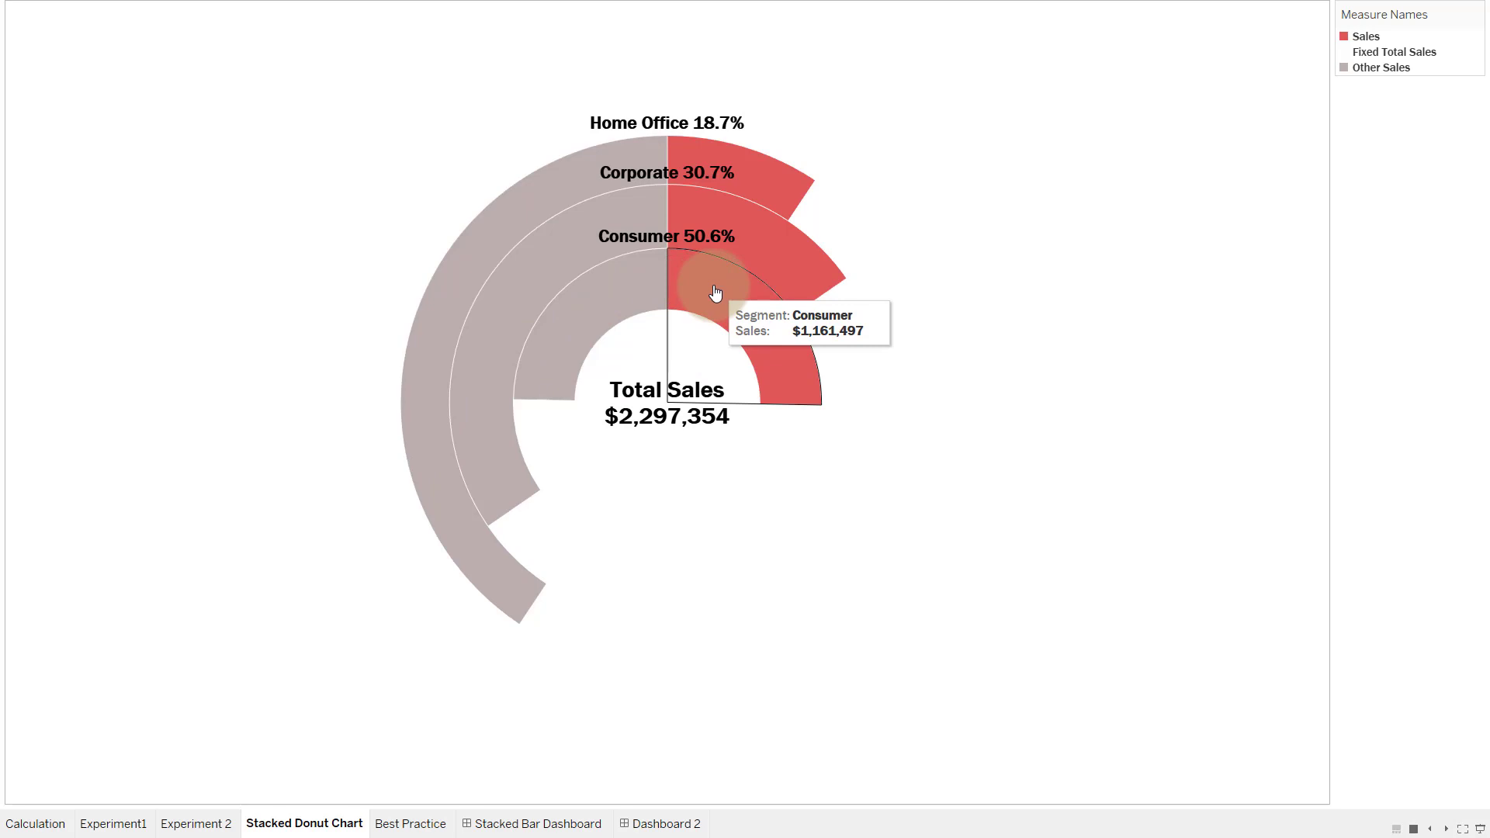
pyautogui.moveTo(598, 287)
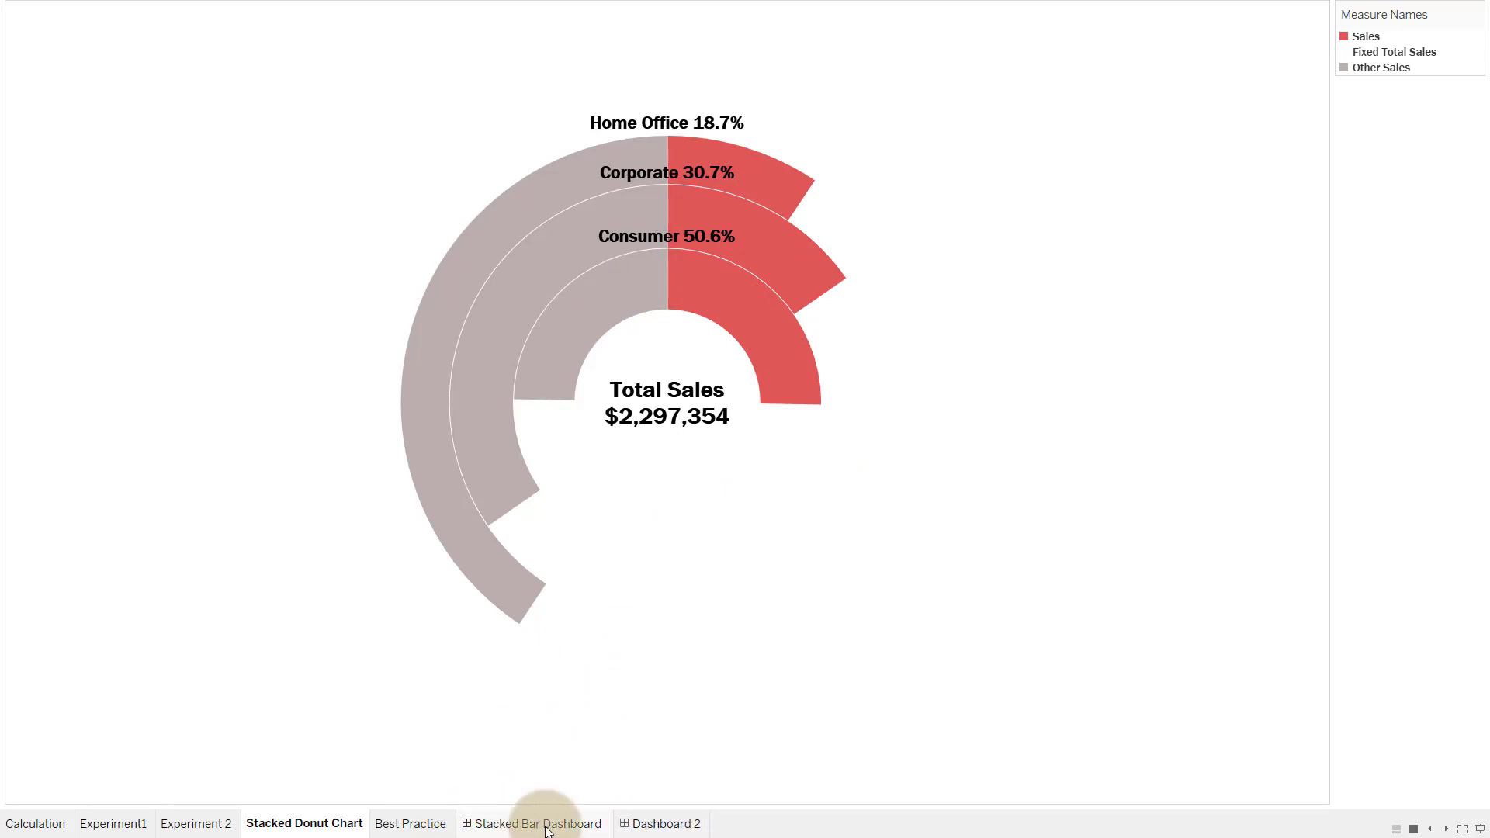
pyautogui.click(659, 825)
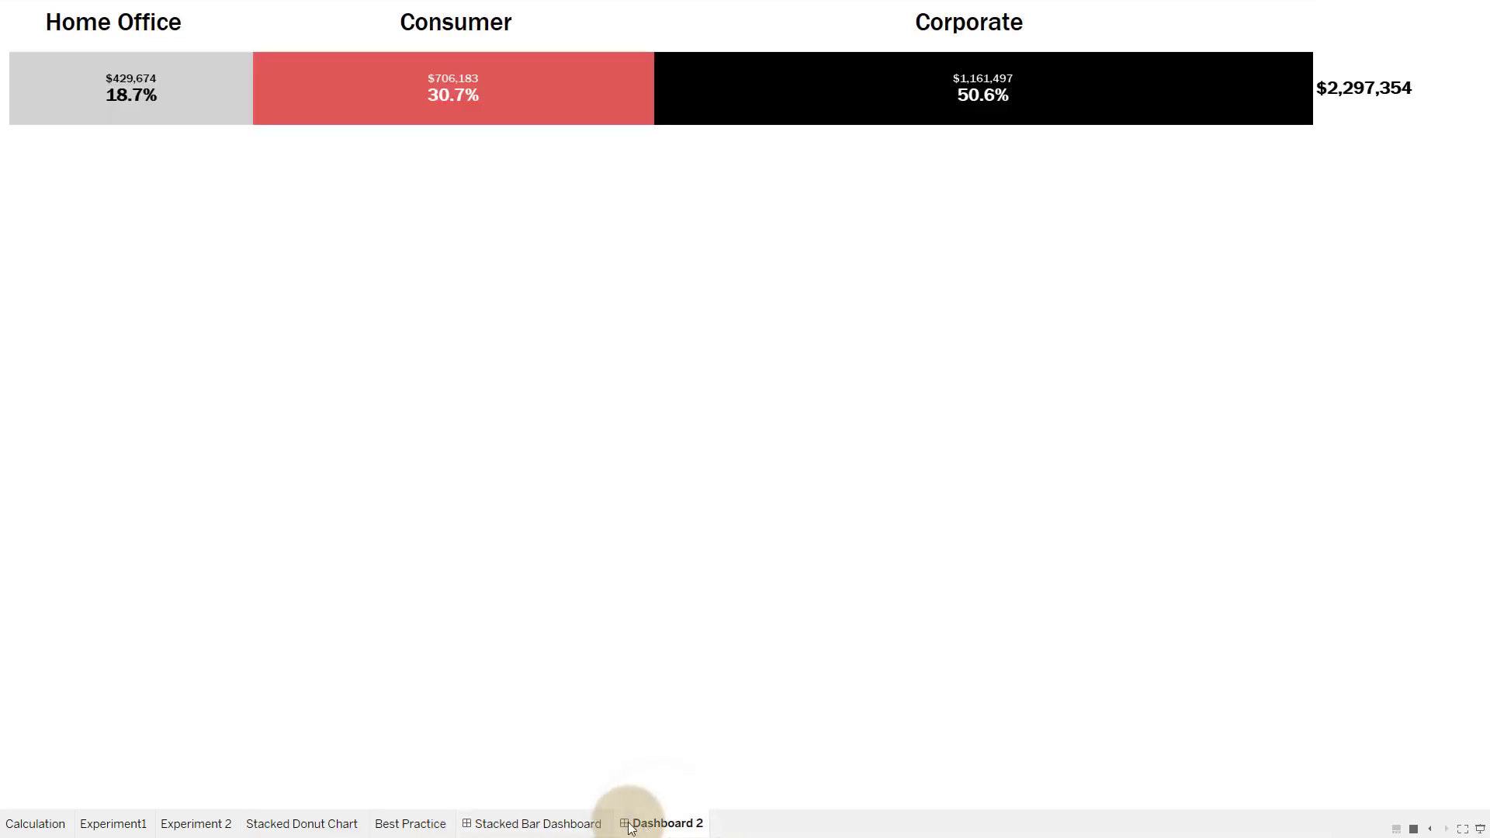
# View the Stacked Bar Dashboard, exit presentation mode, and switch to the Book2 workbook window
pyautogui.click(514, 827)
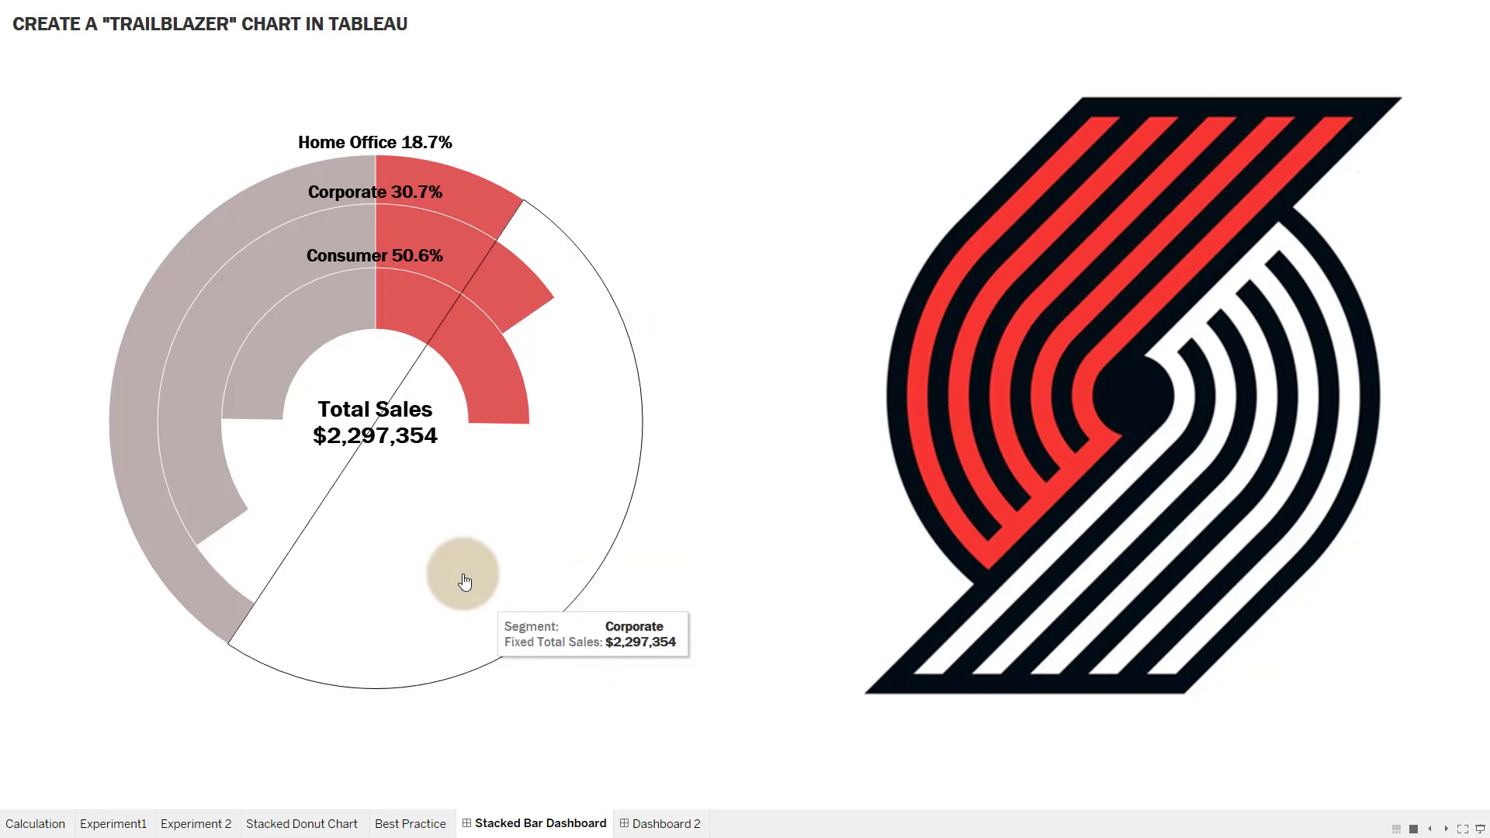
pyautogui.press('Escape')
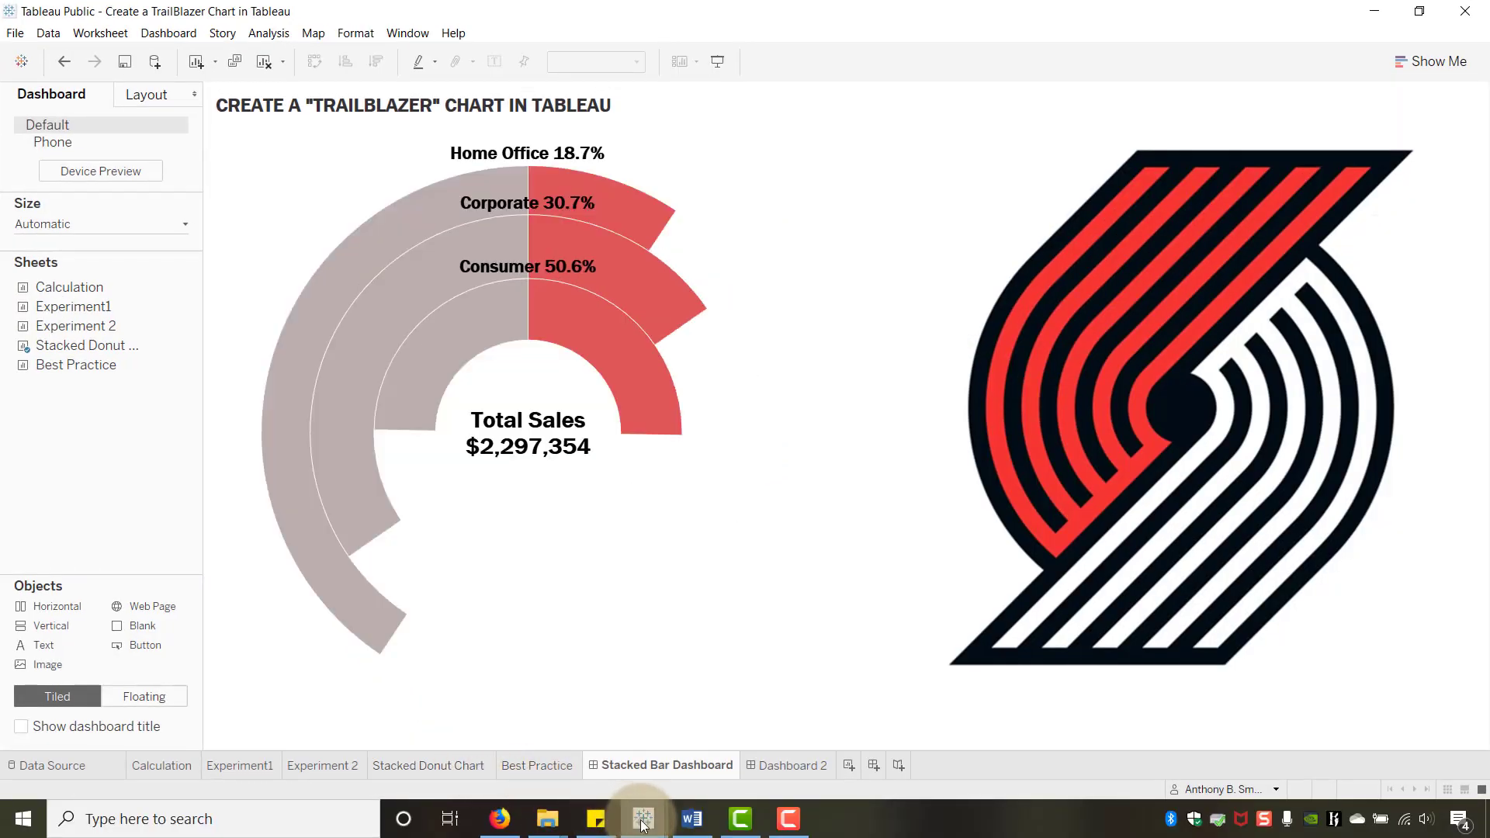
pyautogui.moveTo(643, 819)
pyautogui.click(719, 744)
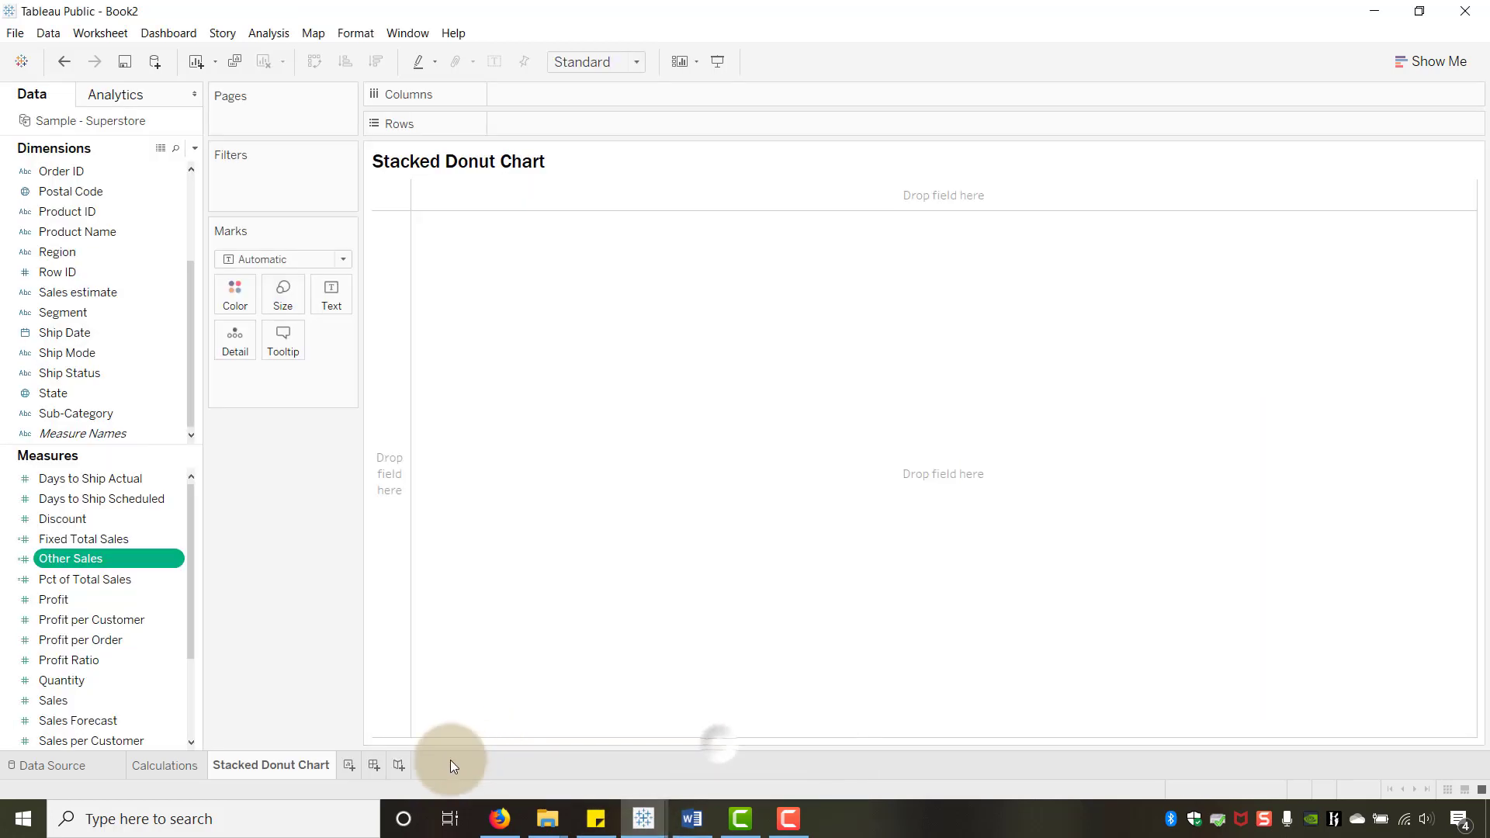
# Review per-segment Fixed Total Sales, Other Sales, Total Segment Sales and percentages on the Calculations sheet
pyautogui.click(147, 768)
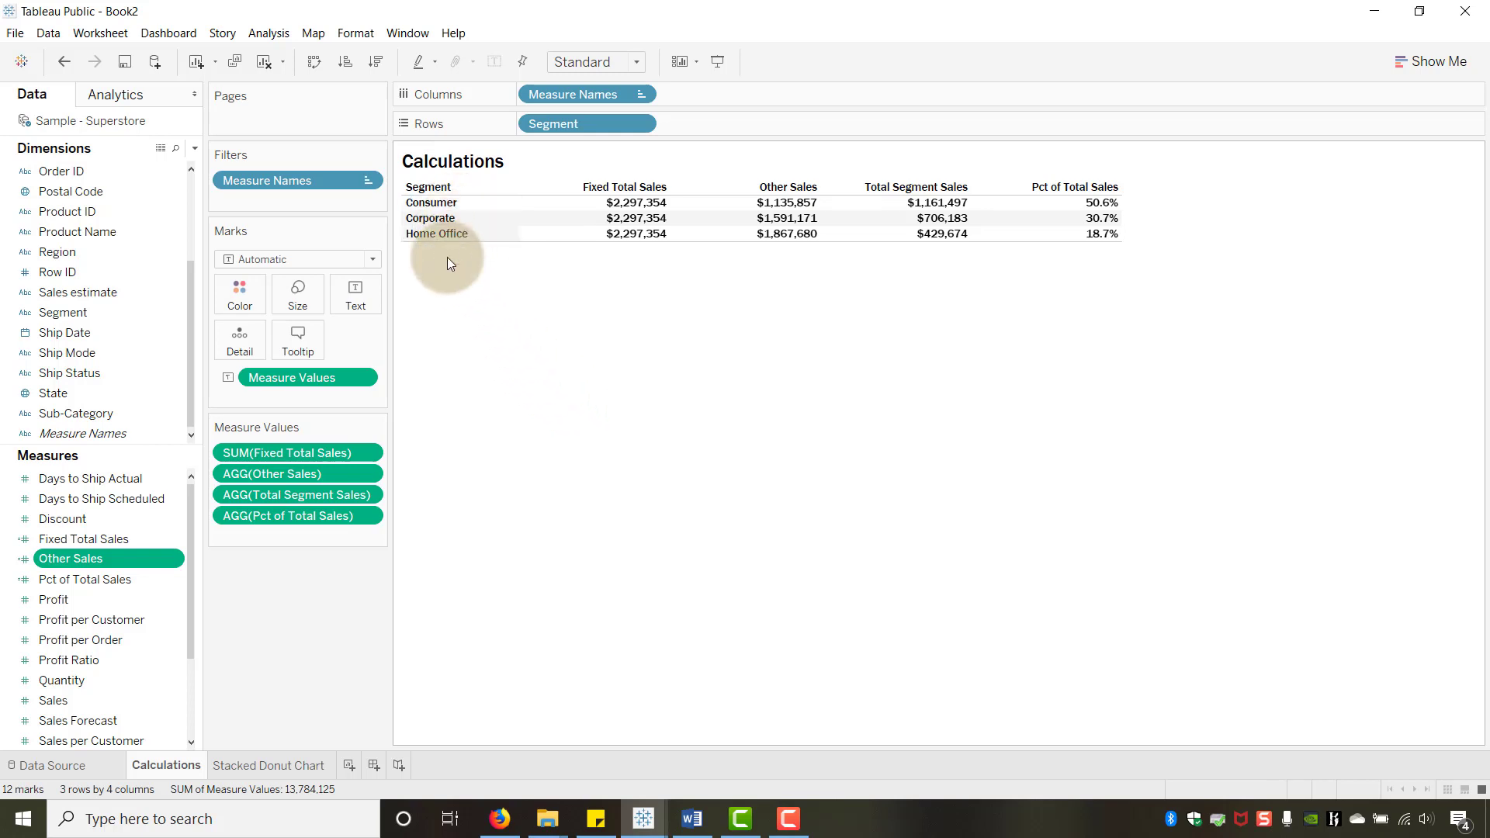
pyautogui.moveTo(706, 225)
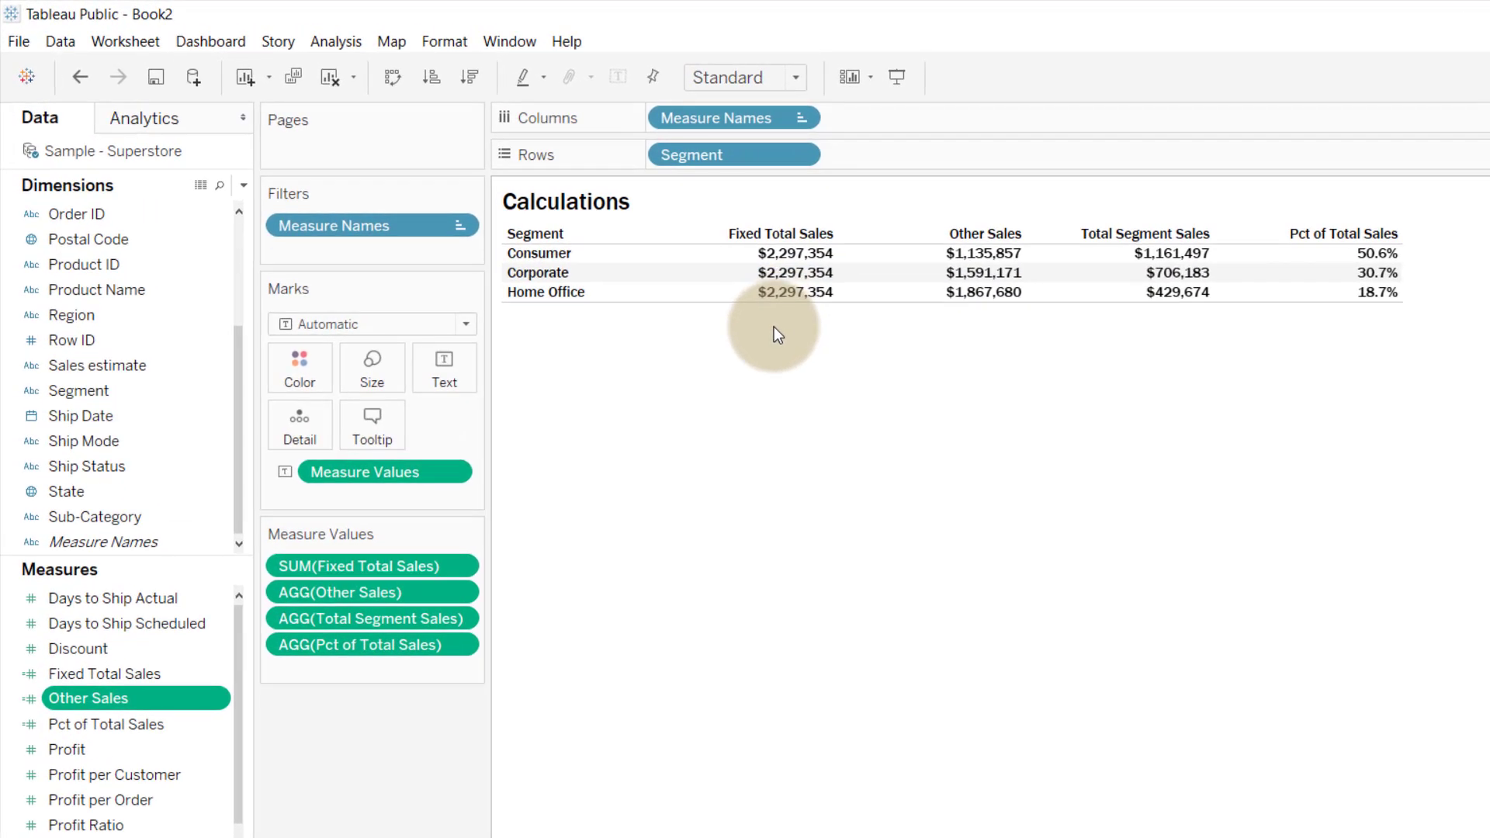
pyautogui.moveTo(786, 291)
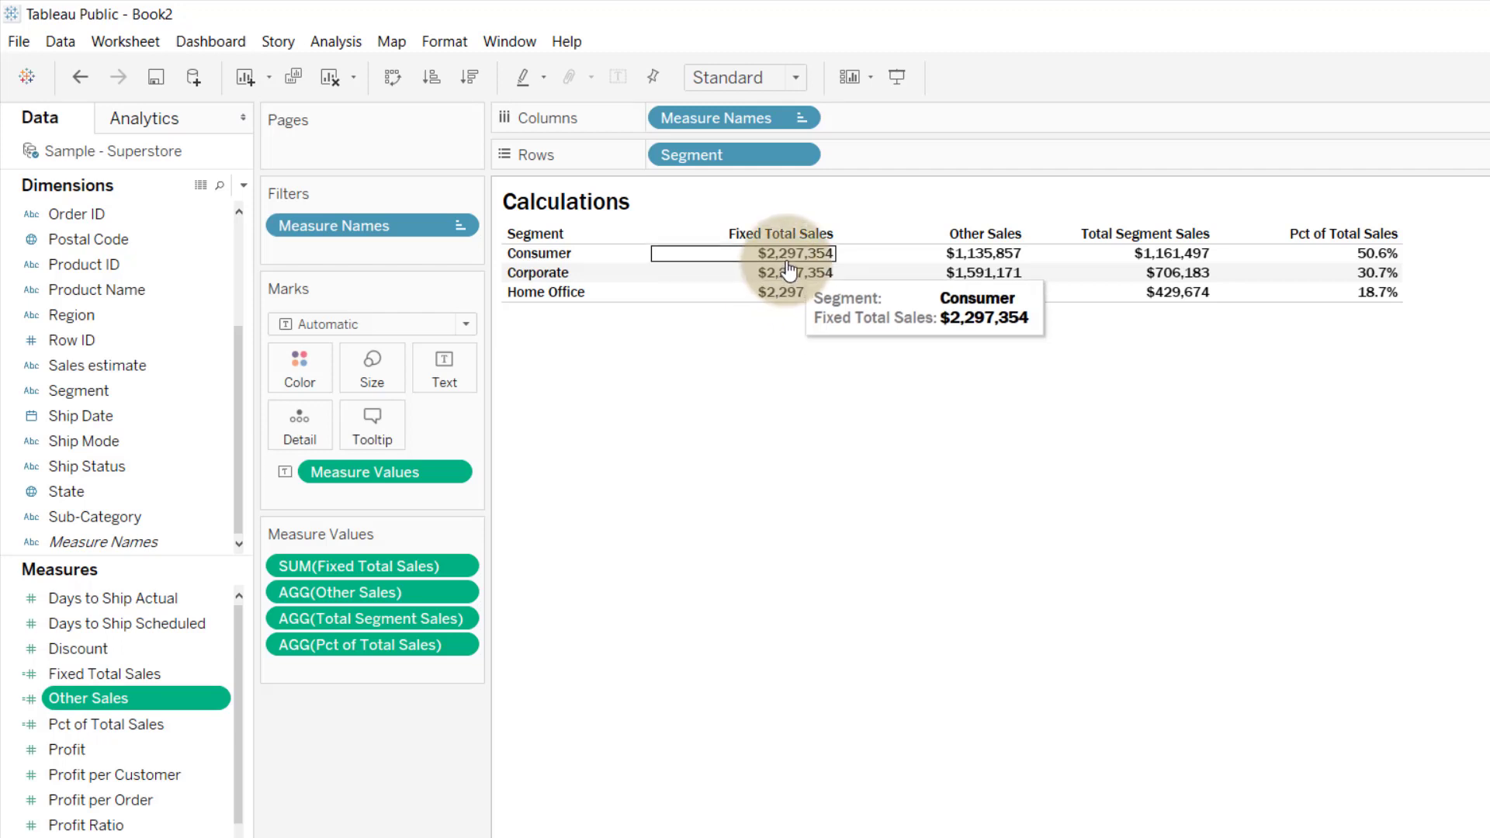
pyautogui.rightClick(117, 675)
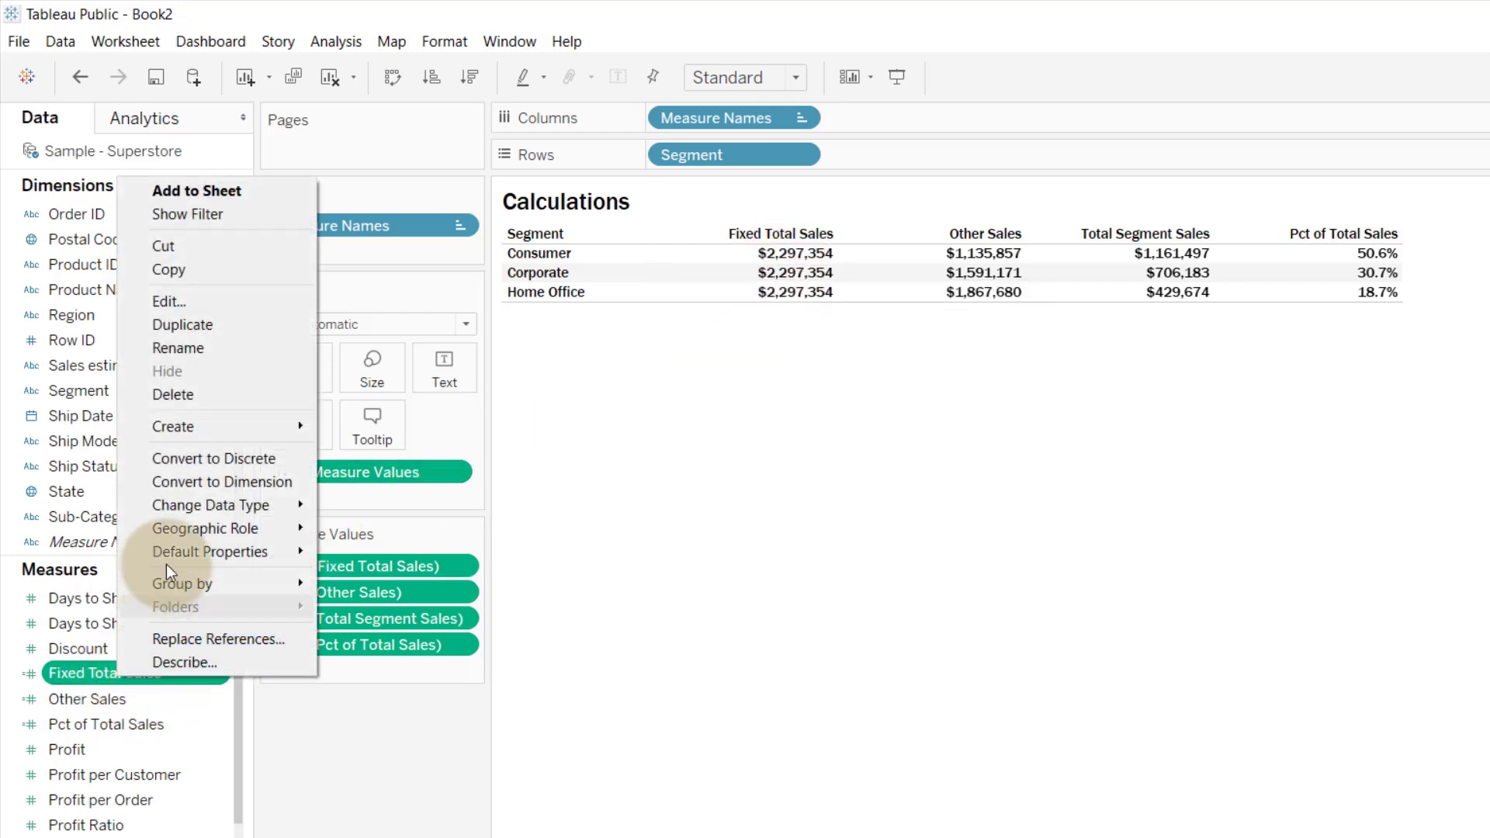
pyautogui.click(180, 301)
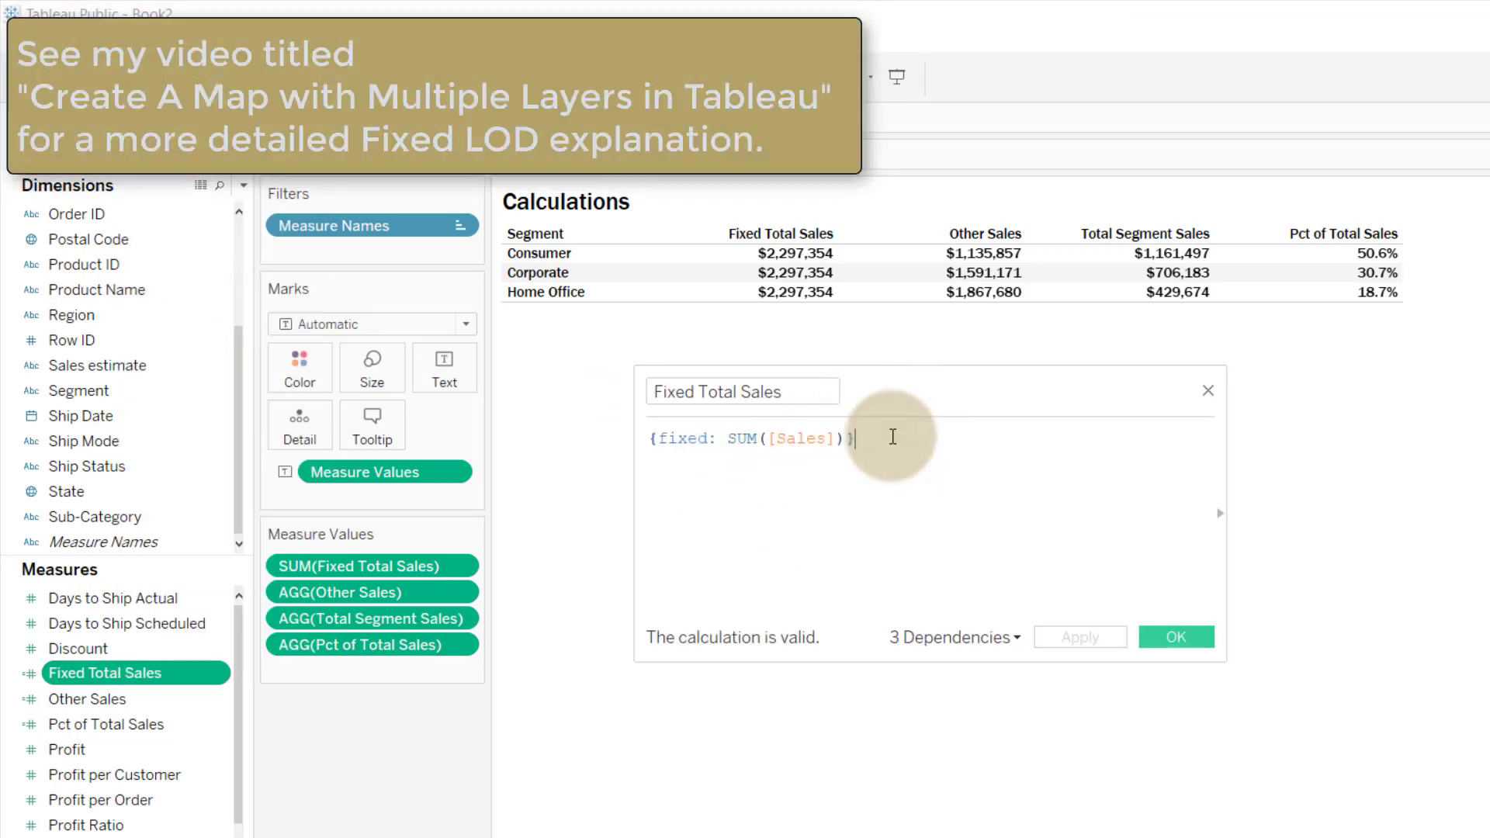
pyautogui.moveTo(1051, 389); pyautogui.dragTo(1084, 373)
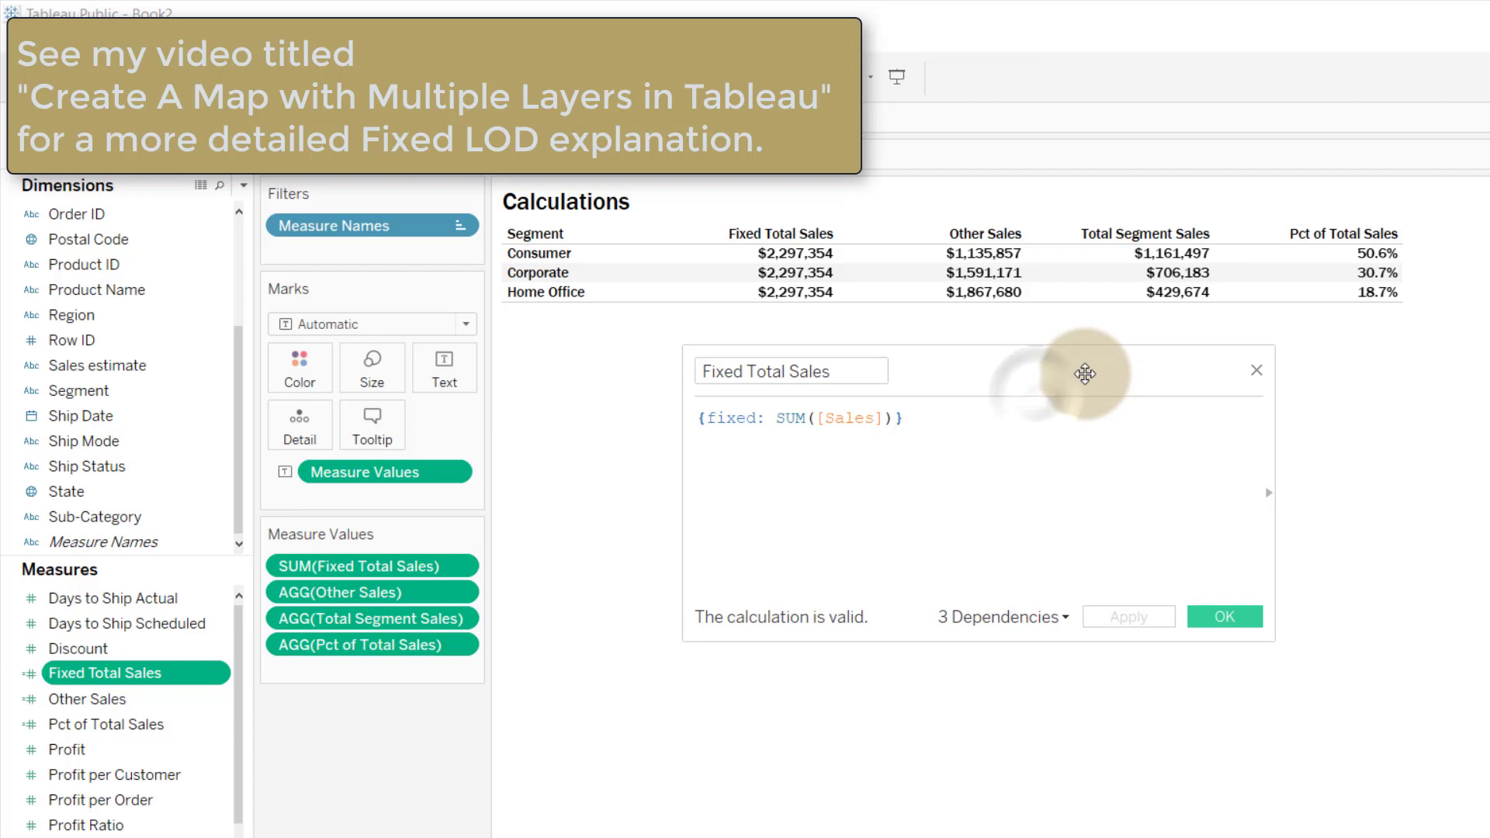
pyautogui.click(1257, 371)
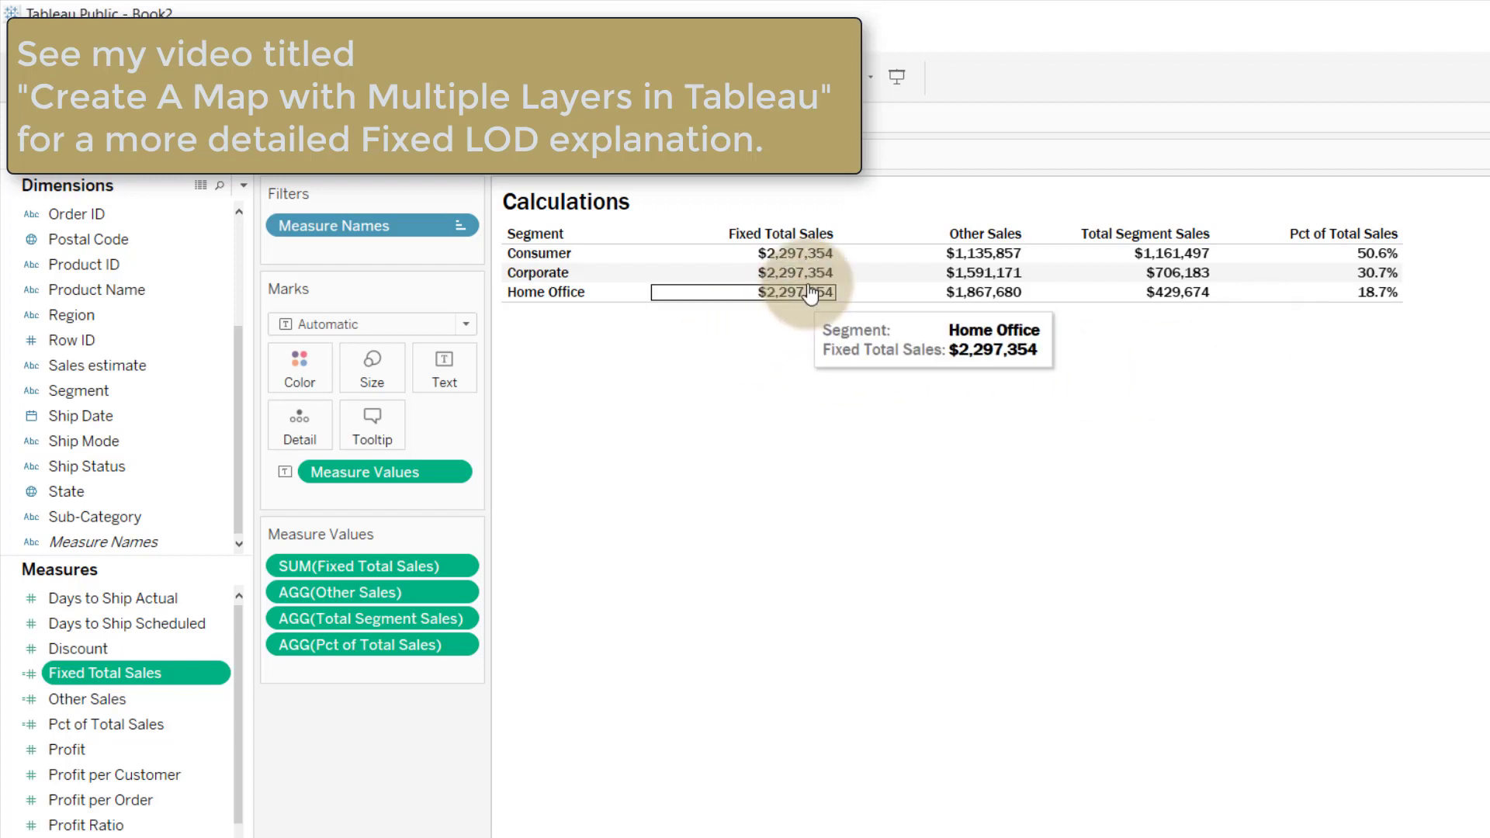
pyautogui.moveTo(1114, 249)
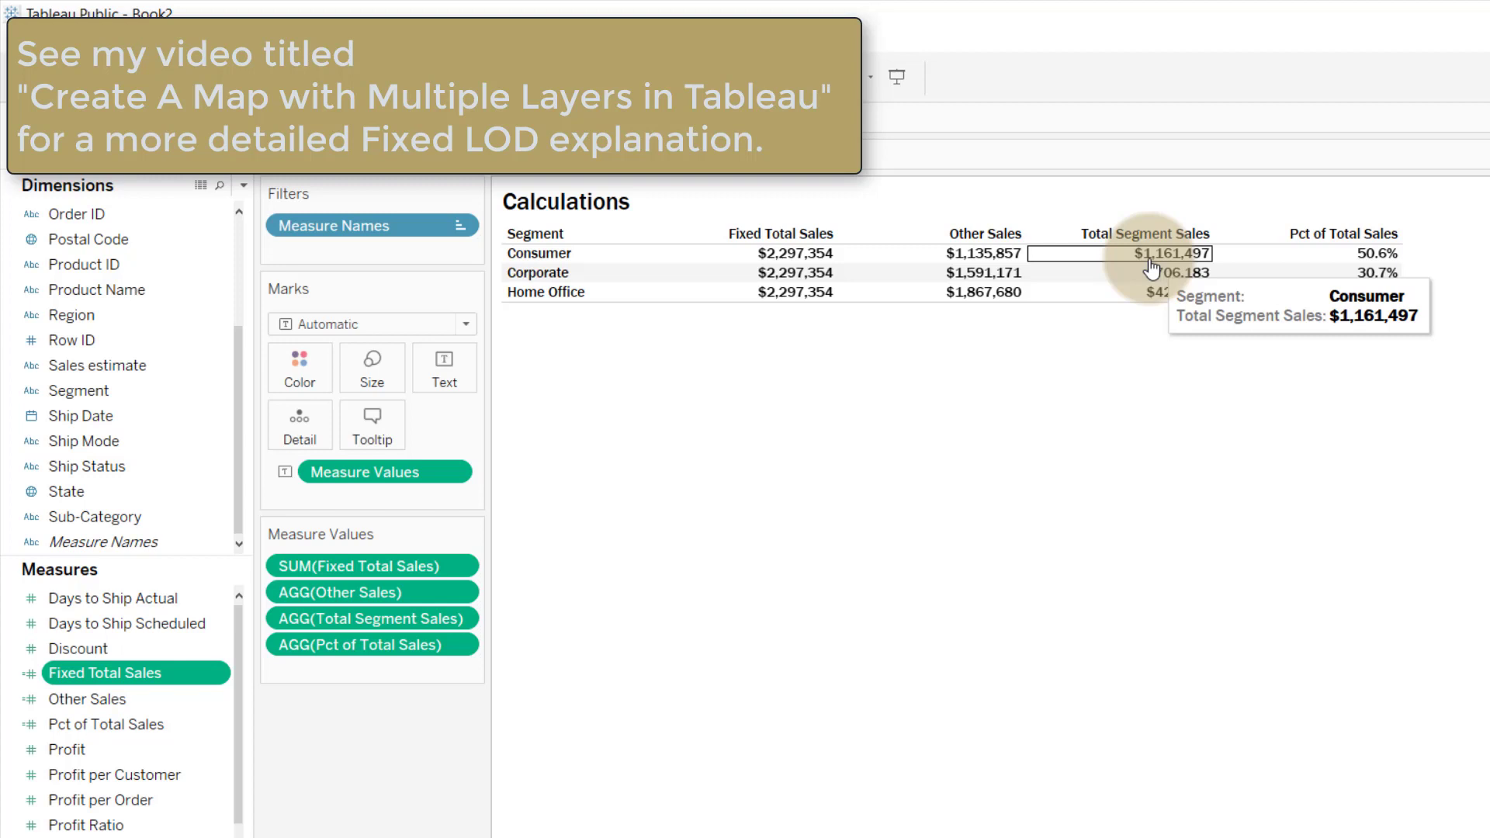
pyautogui.moveTo(1176, 277)
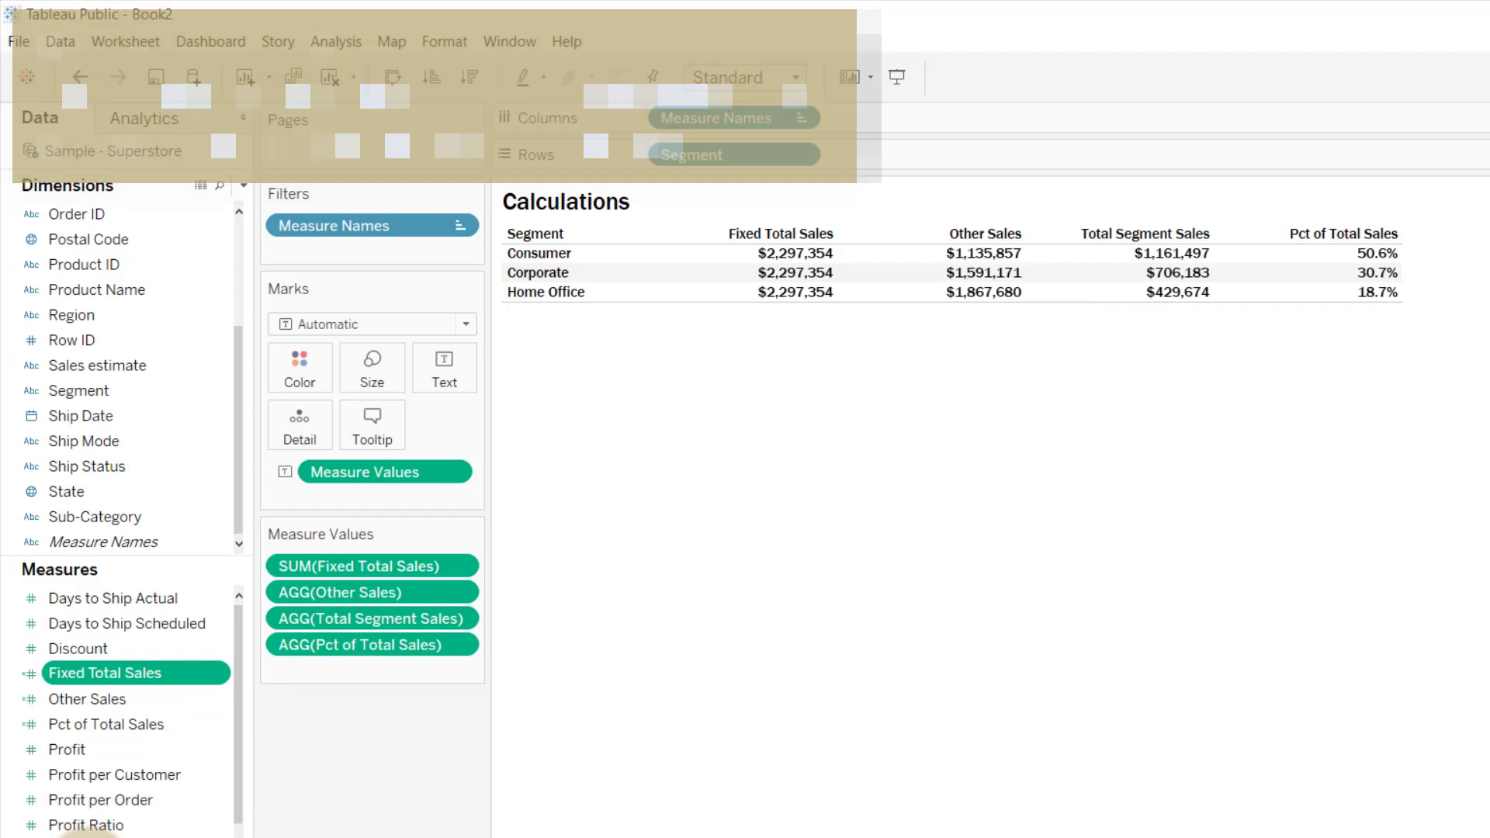
pyautogui.moveTo(46, 835); pyautogui.dragTo(309, 668)
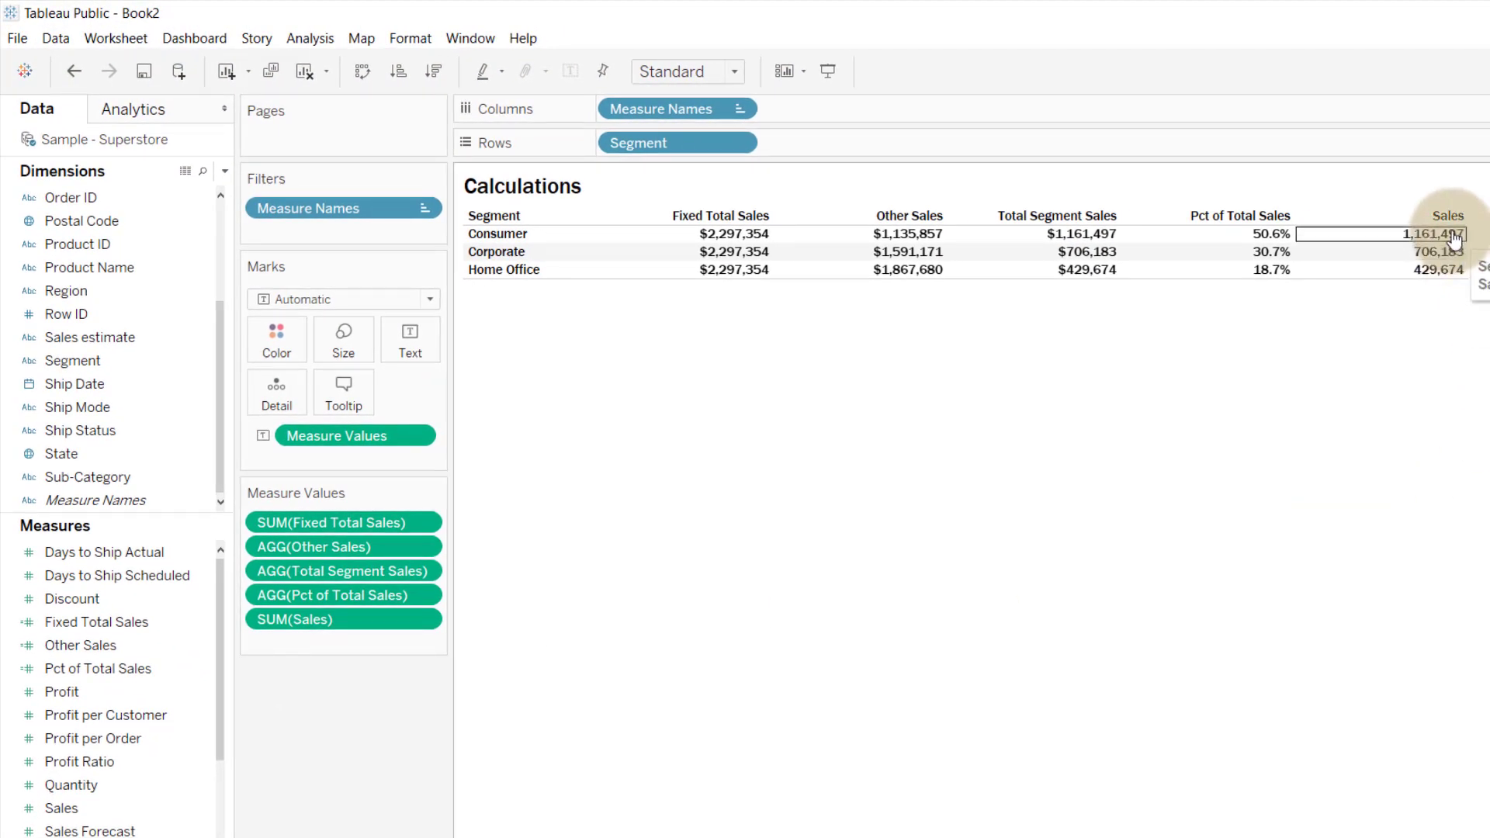
pyautogui.moveTo(347, 632); pyautogui.dragTo(370, 780)
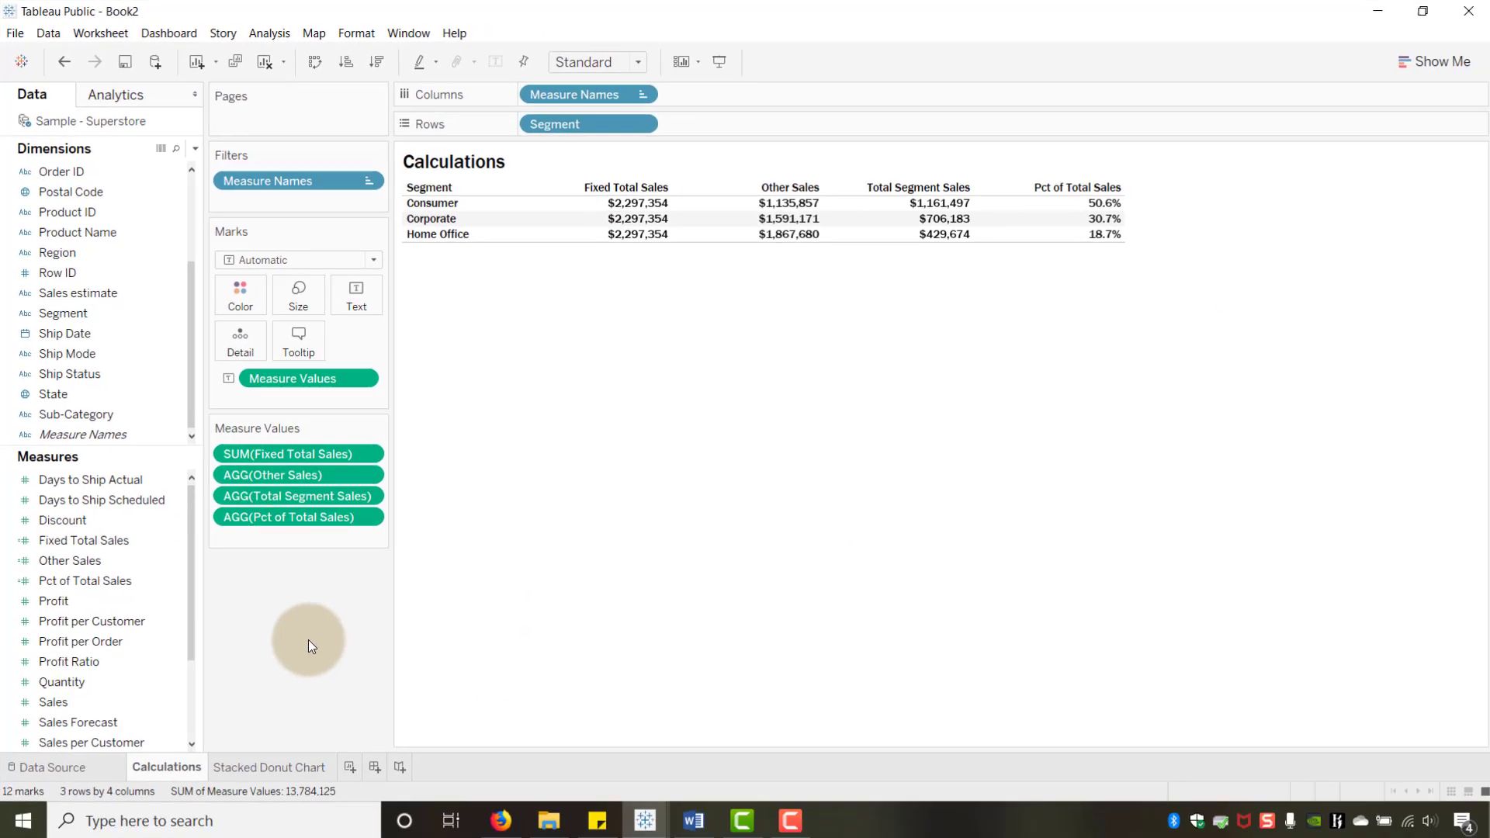
# Go to the empty Stacked Donut Chart worksheet in Book2
pyautogui.click(274, 764)
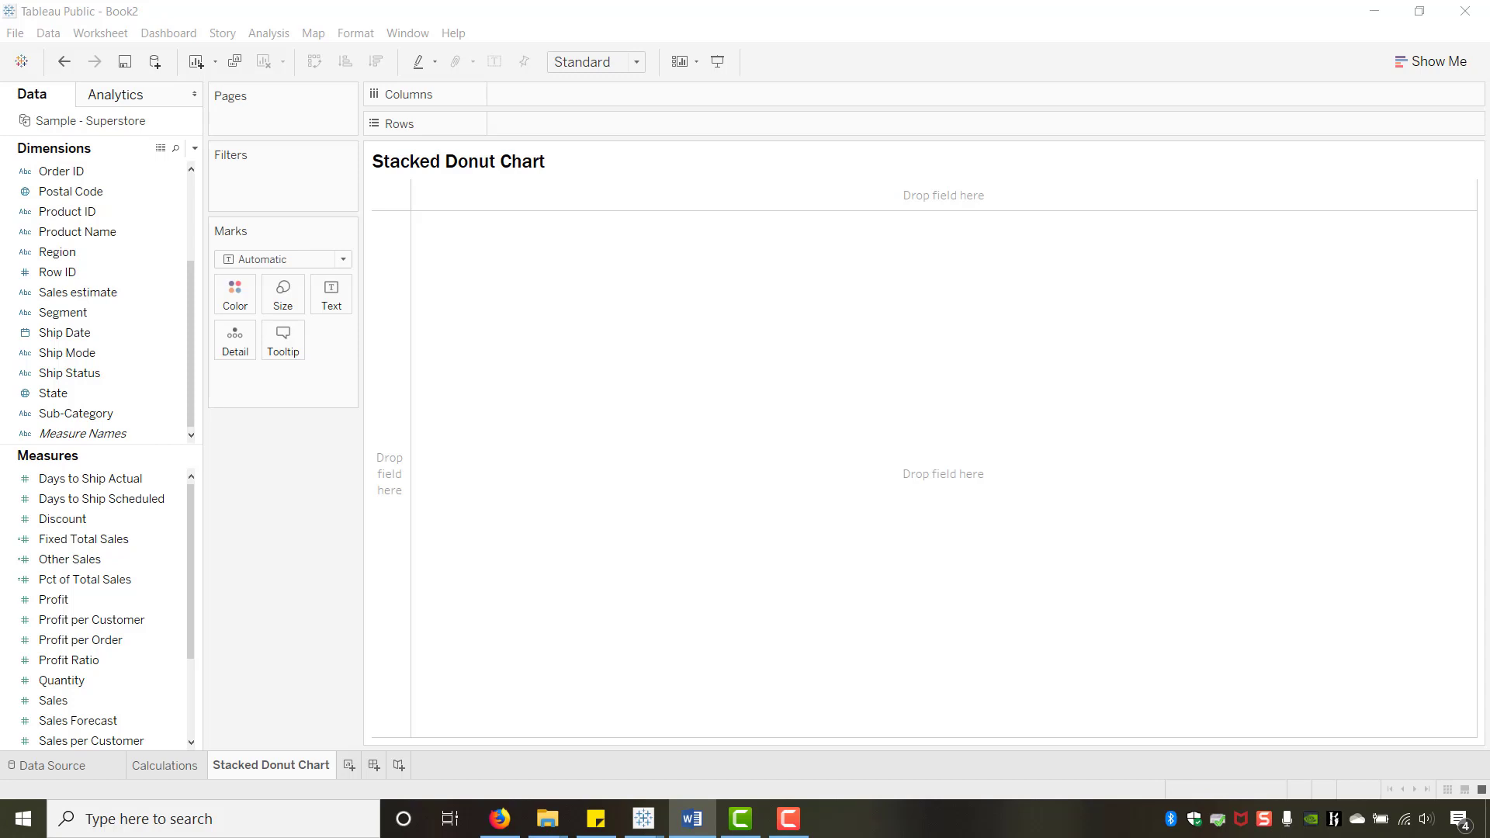
# Add an ad-hoc INDEX() calculation to the Columns shelf
pyautogui.doubleClick(512, 94)
pyautogui.write('INDEX()')
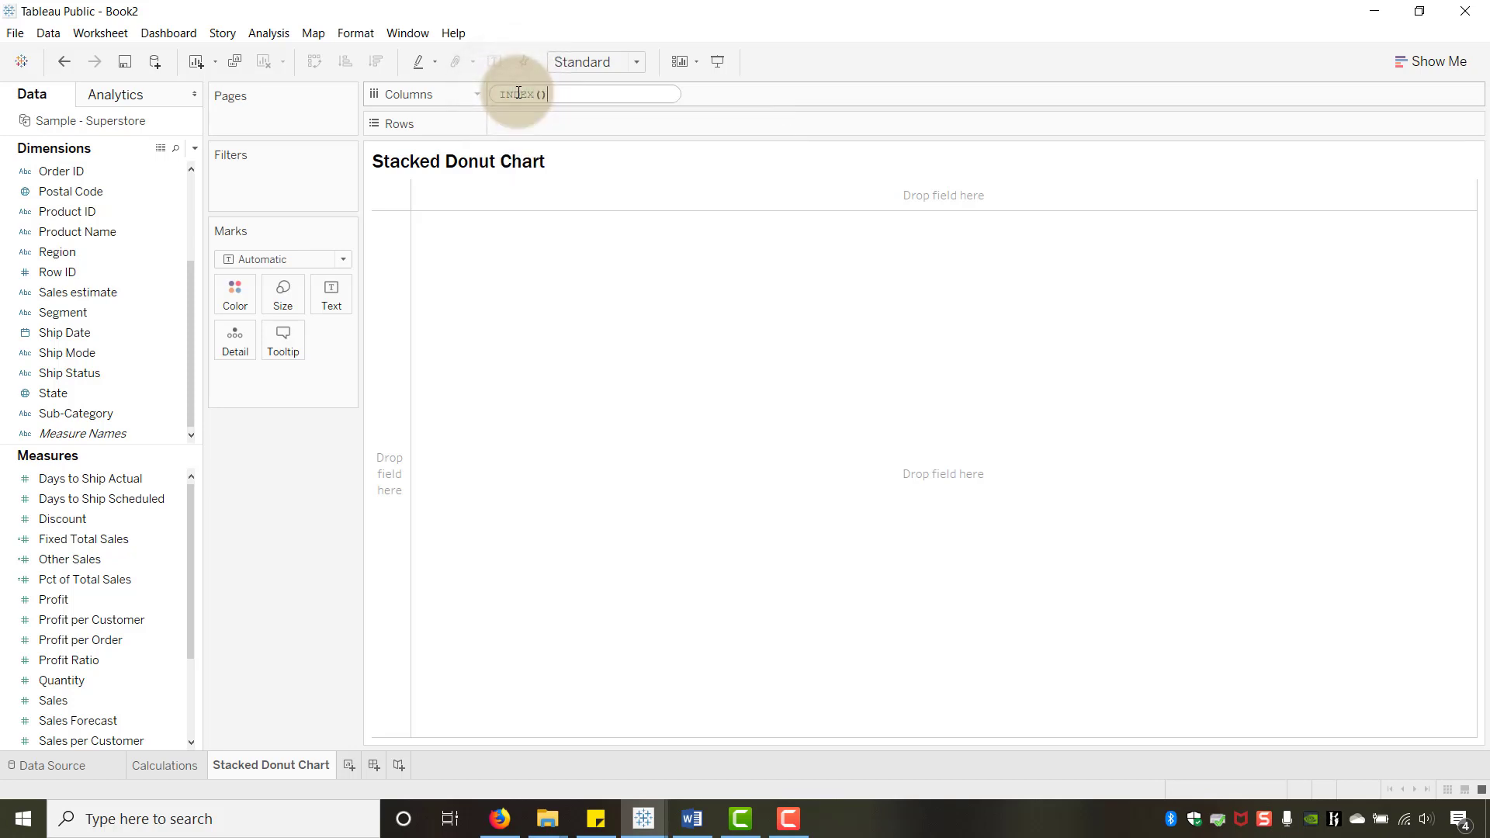
pyautogui.press('Return')
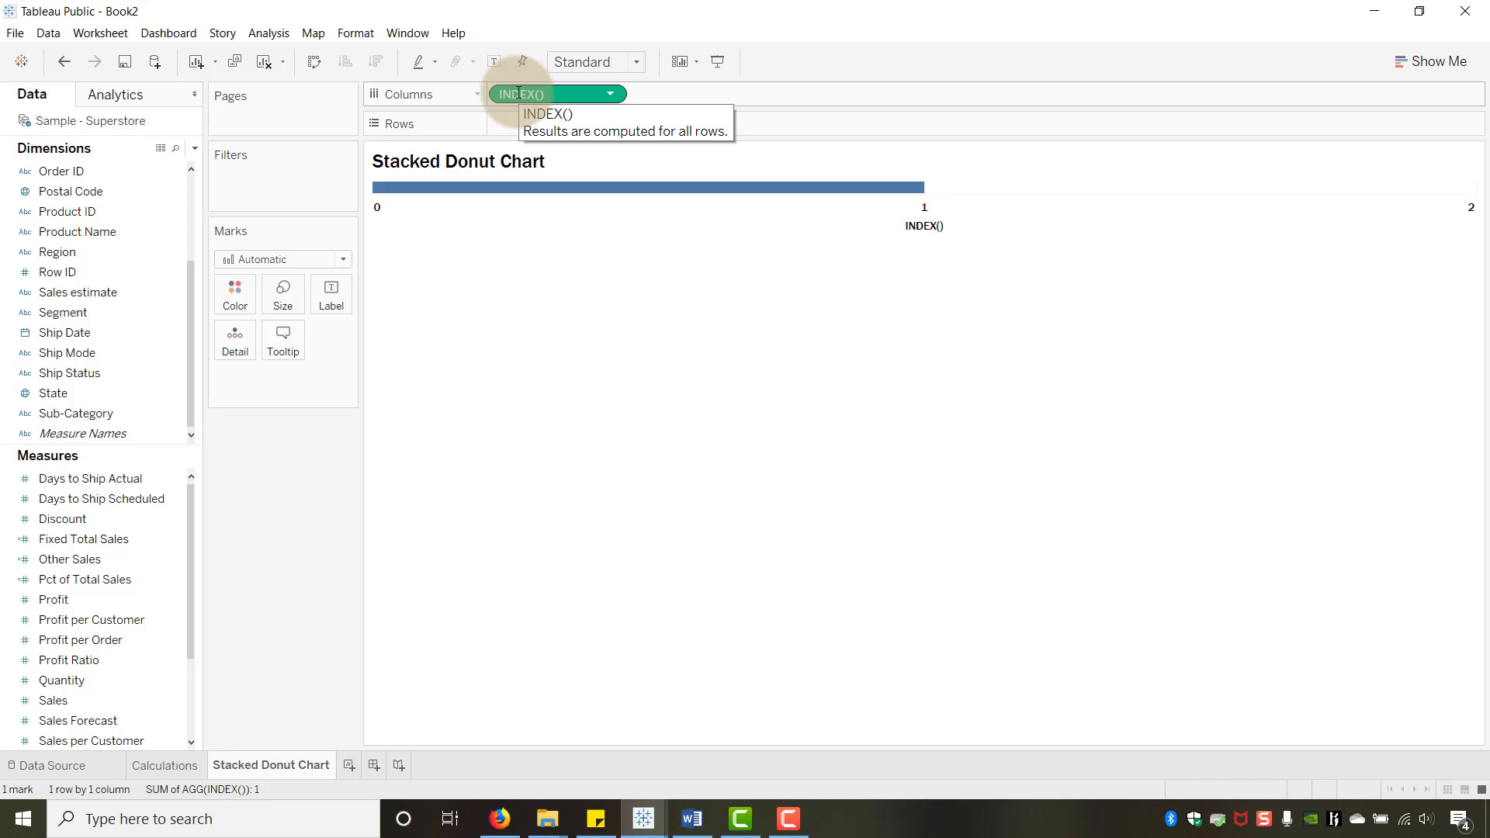
# Set the mark type to Pie and add Measure Names to Filters
pyautogui.click(339, 259)
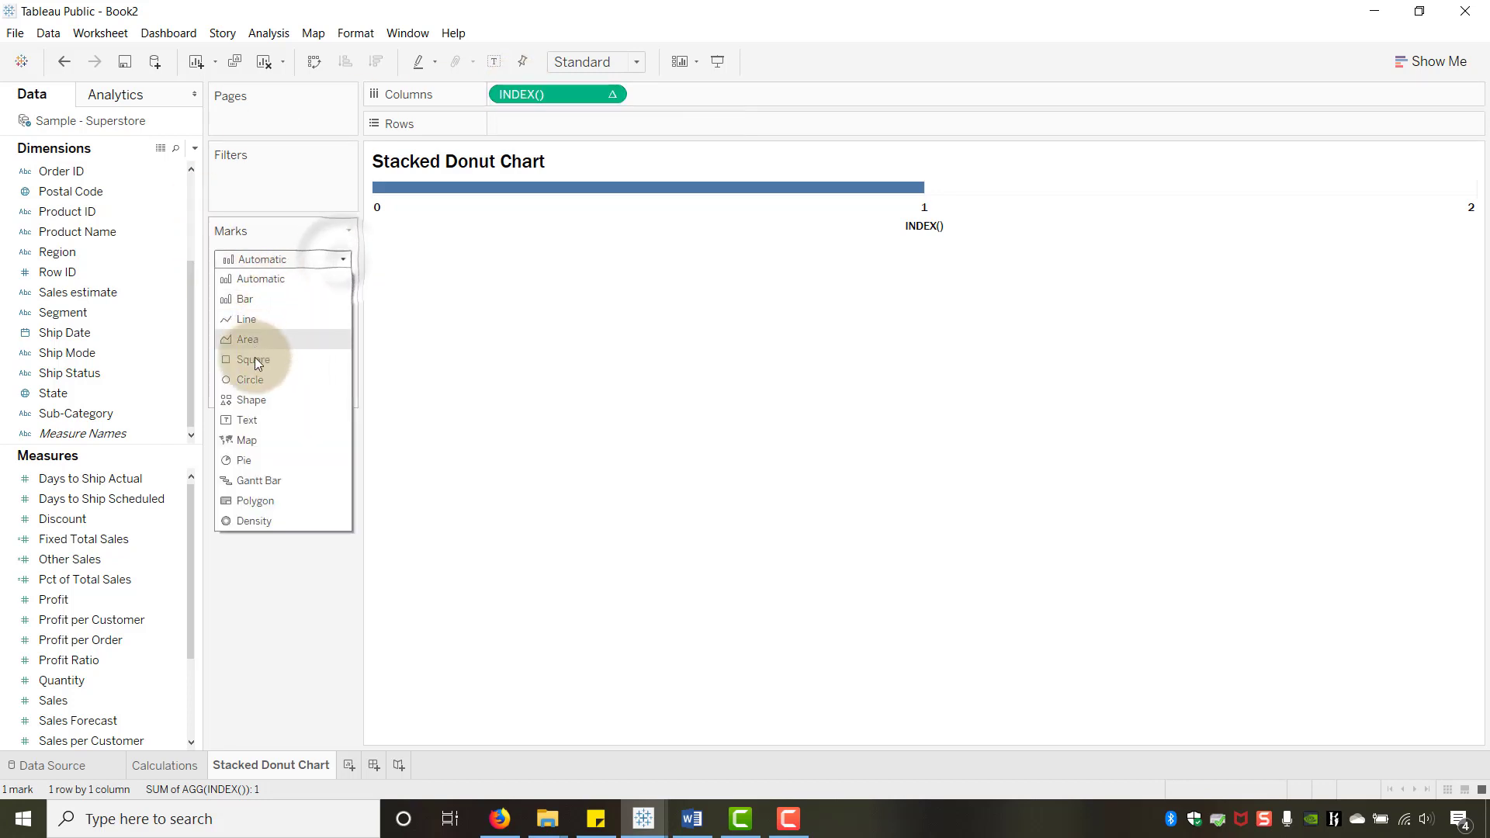
pyautogui.click(255, 456)
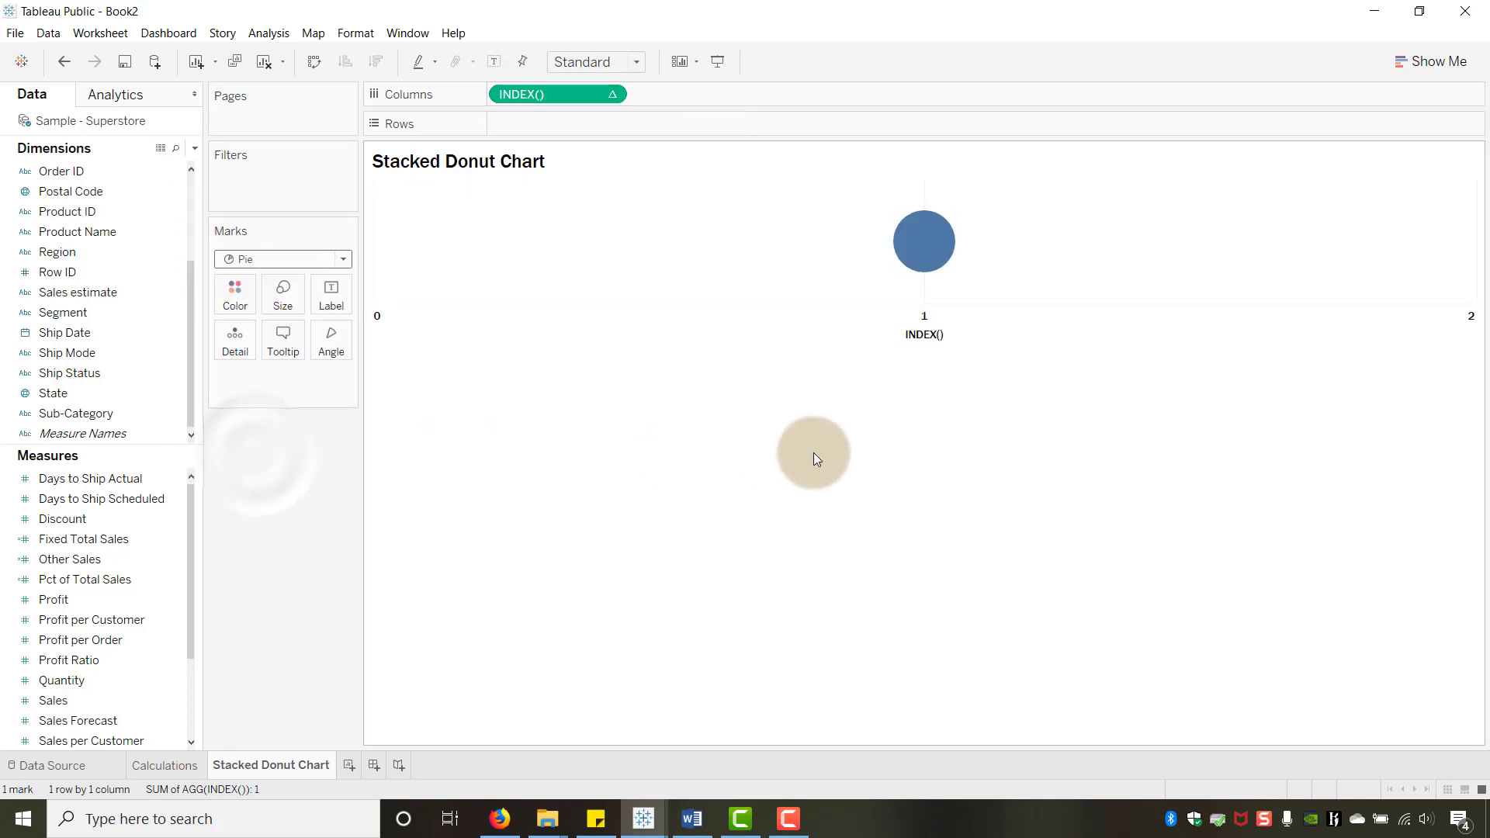
pyautogui.moveTo(86, 433); pyautogui.dragTo(267, 178)
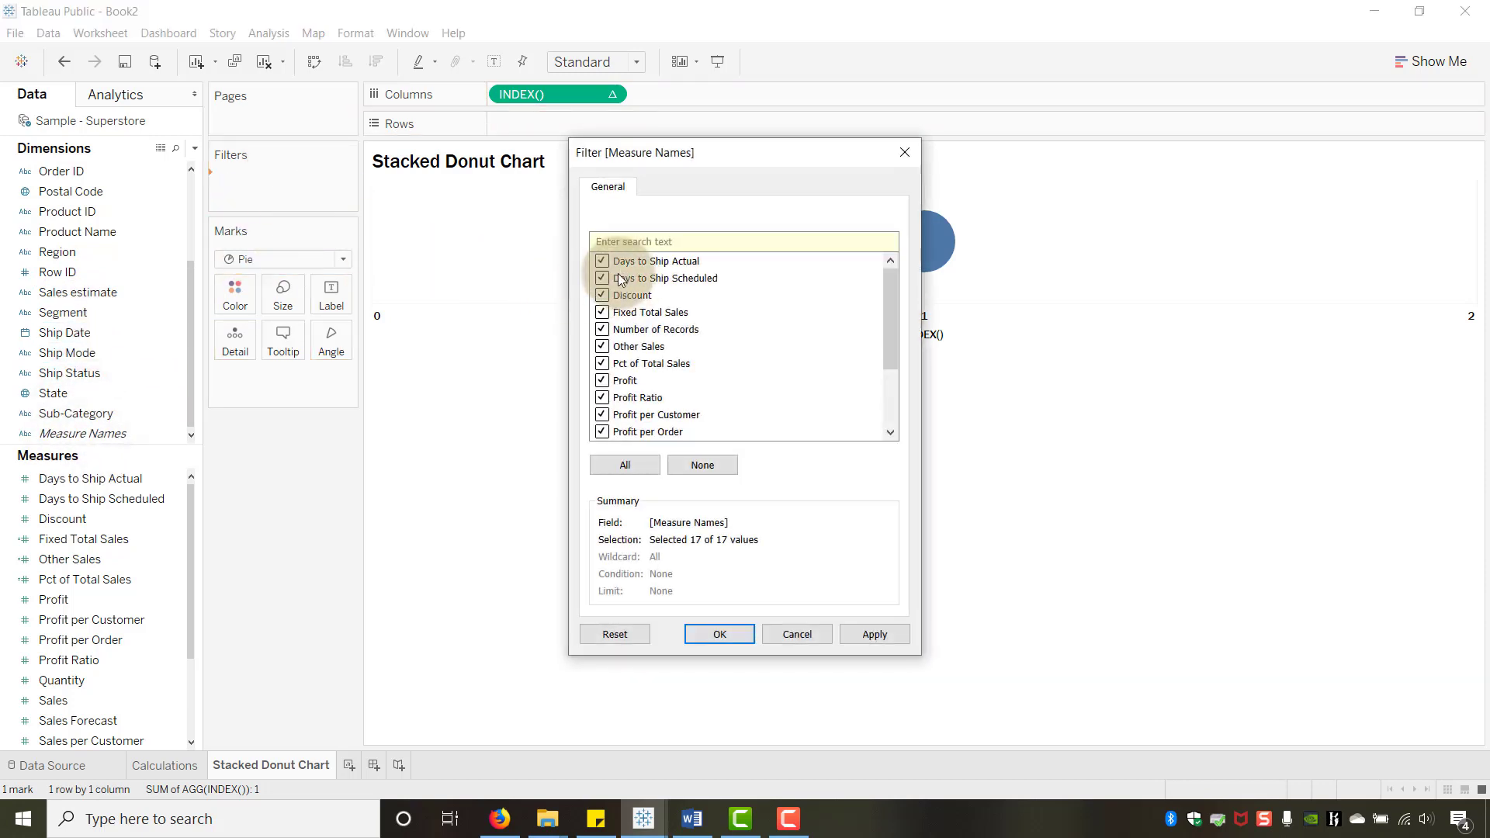
# Limit the Measure Names filter to Fixed Total Sales, Total Segment Sales and Other Sales
pyautogui.click(705, 467)
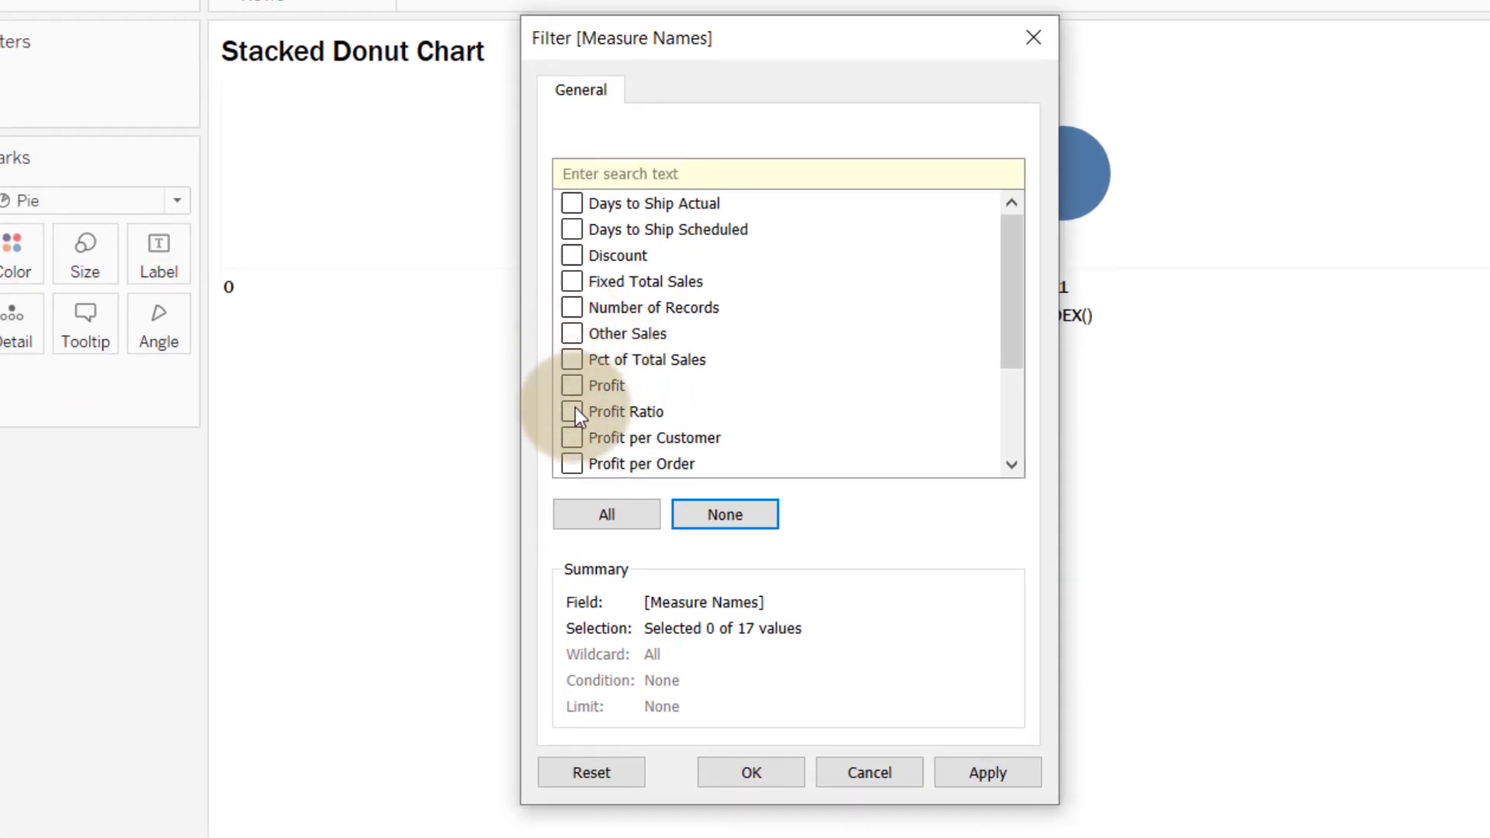
pyautogui.scroll(-2, 575, 407)
pyautogui.scroll(2, 575, 408)
pyautogui.click(572, 282)
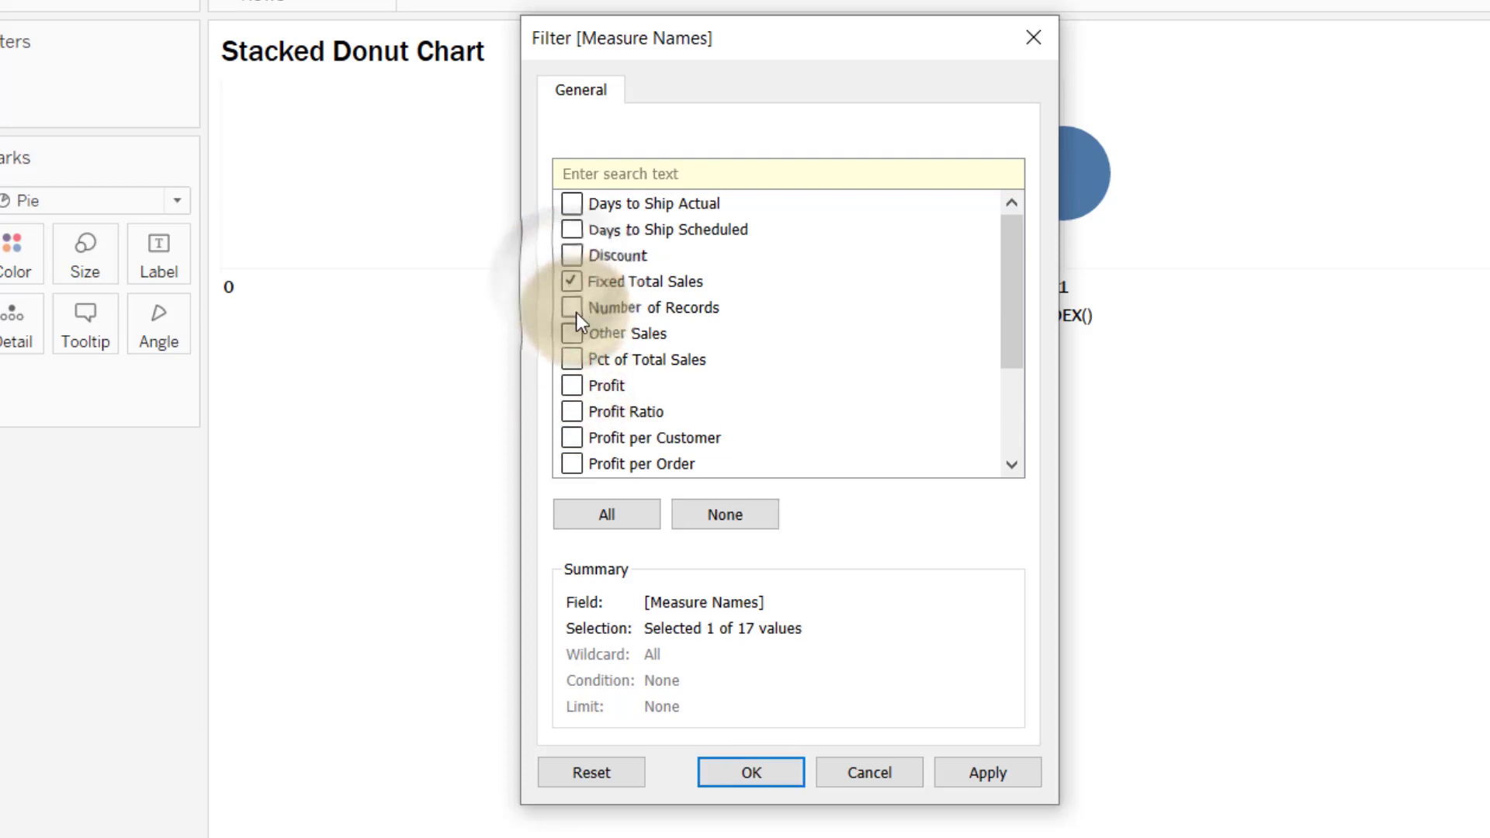
pyautogui.scroll(-2, 576, 318)
pyautogui.click(573, 438)
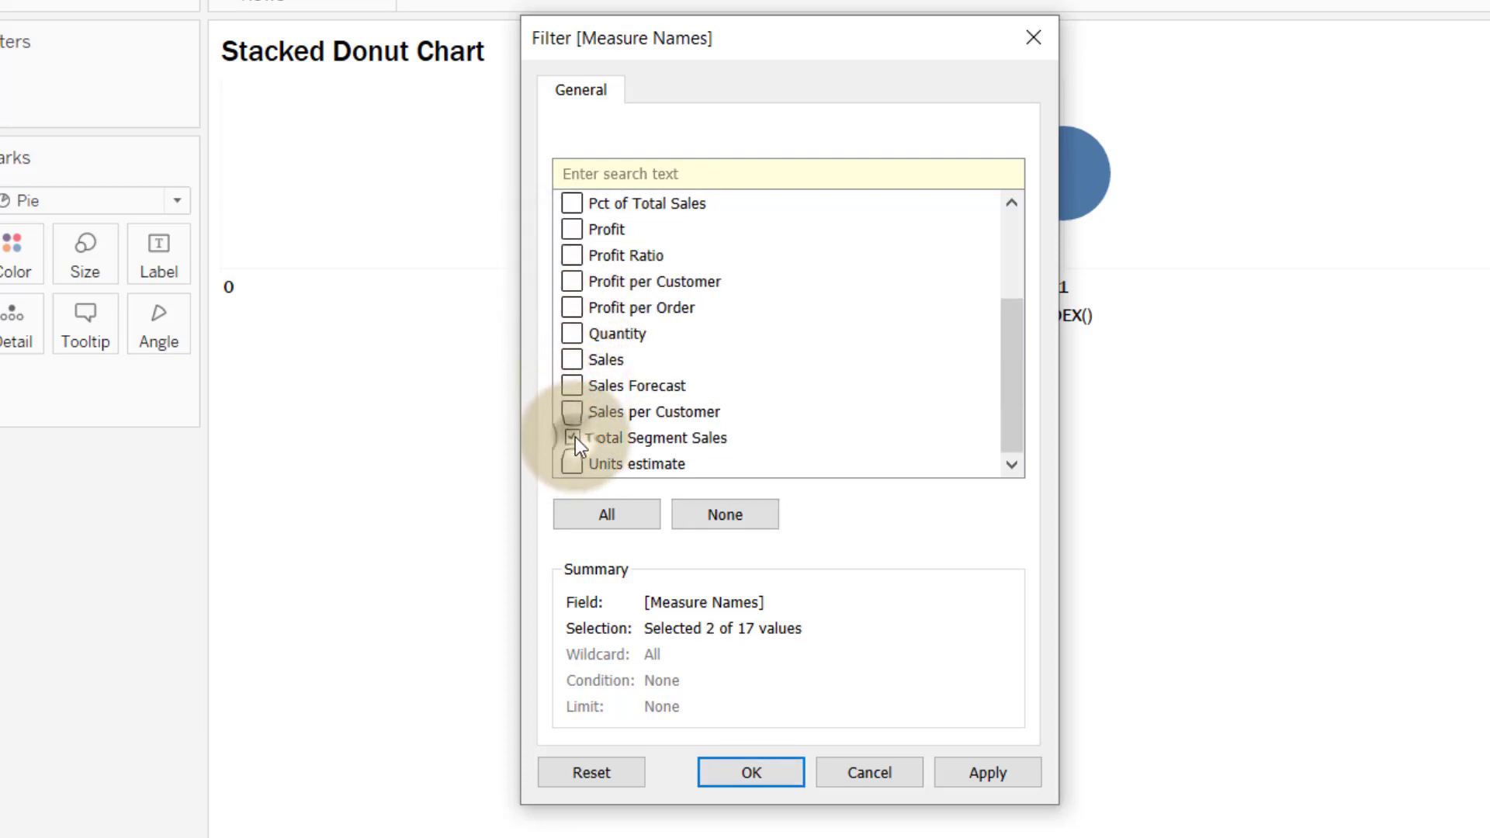
pyautogui.scroll(2, 575, 436)
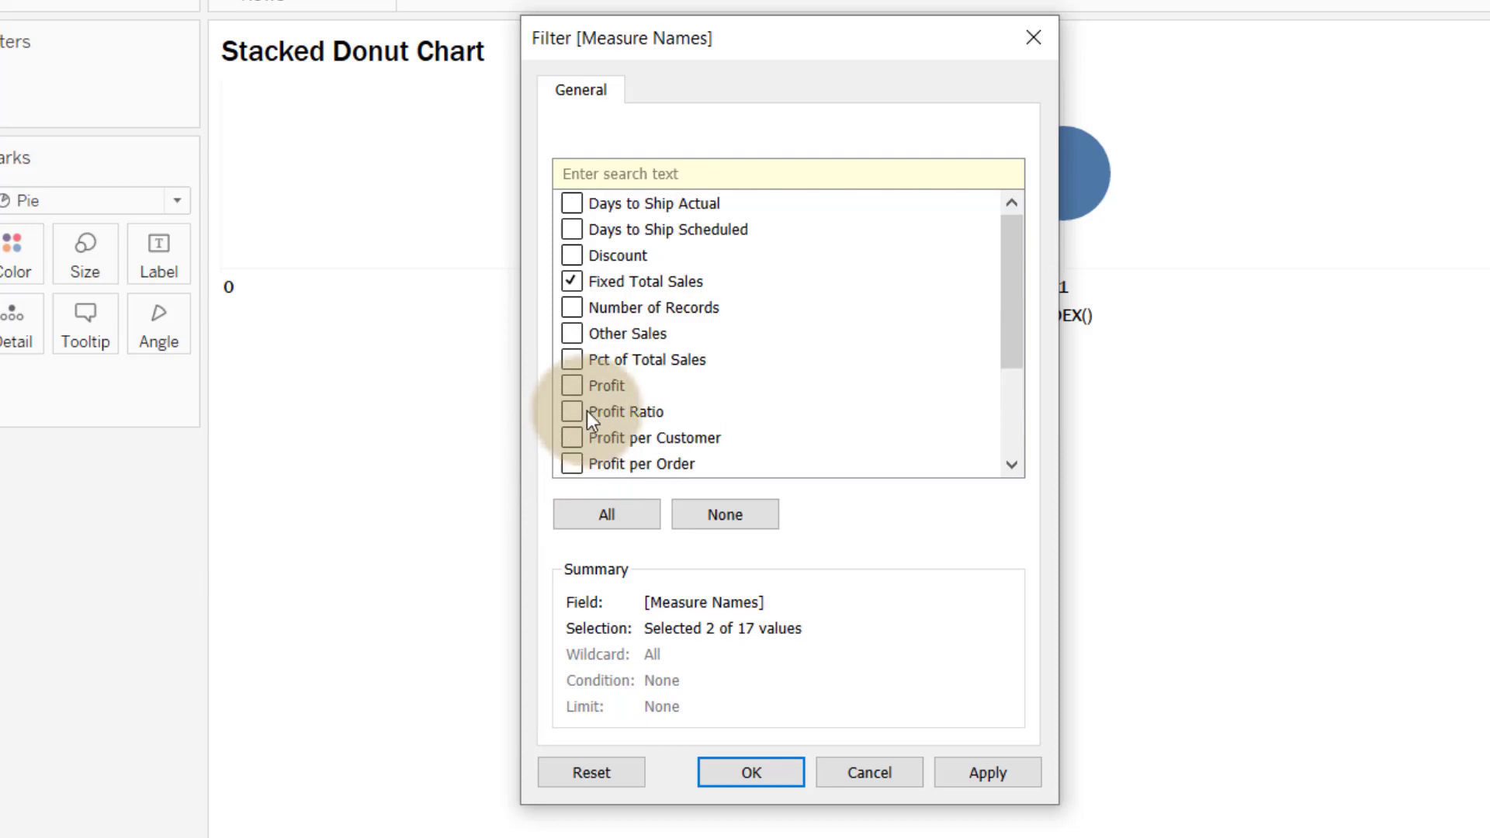
pyautogui.click(571, 334)
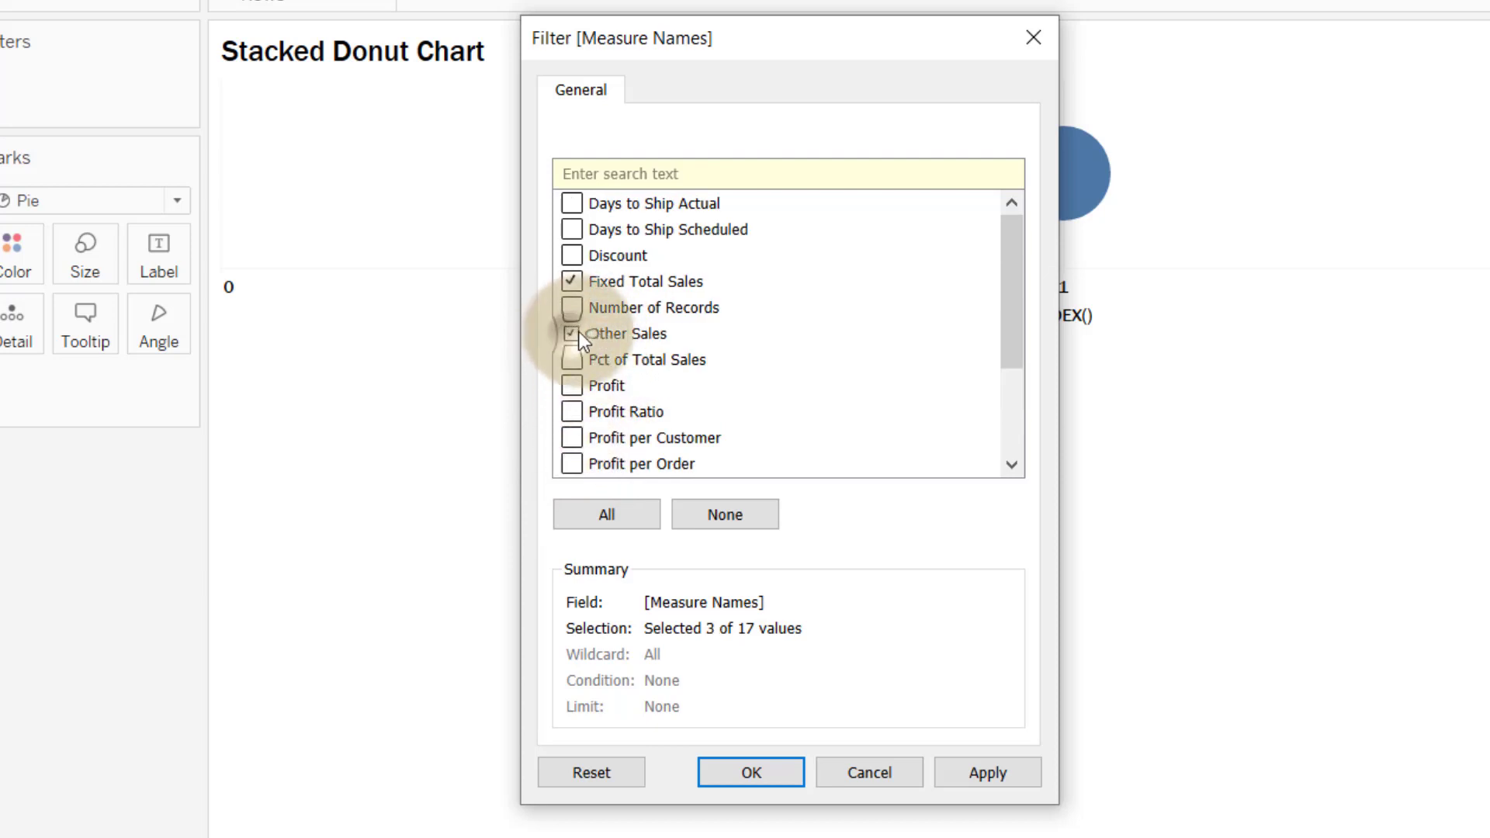
pyautogui.scroll(-2, 641, 319)
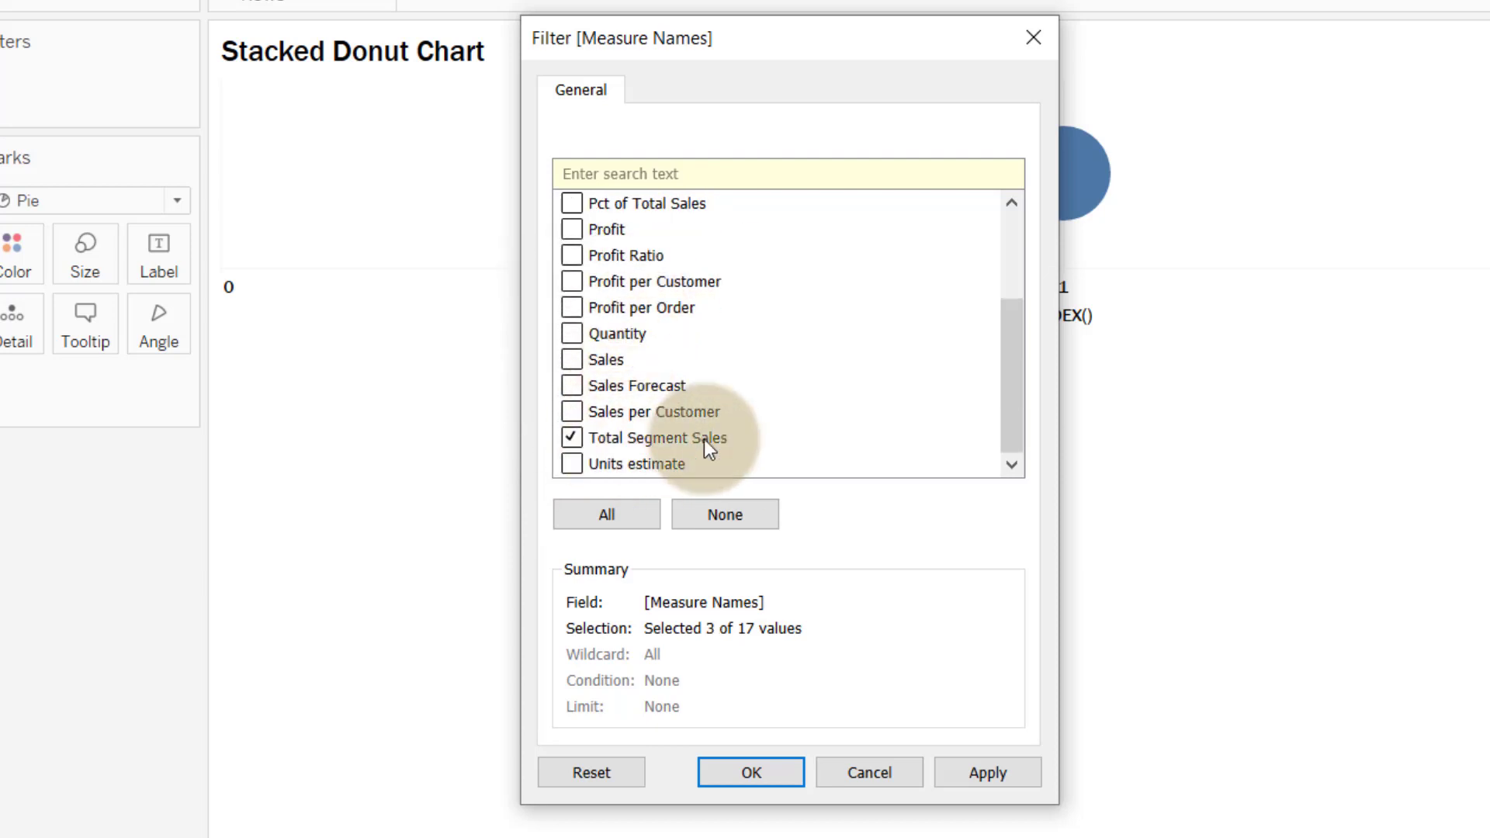
pyautogui.scroll(2, 705, 439)
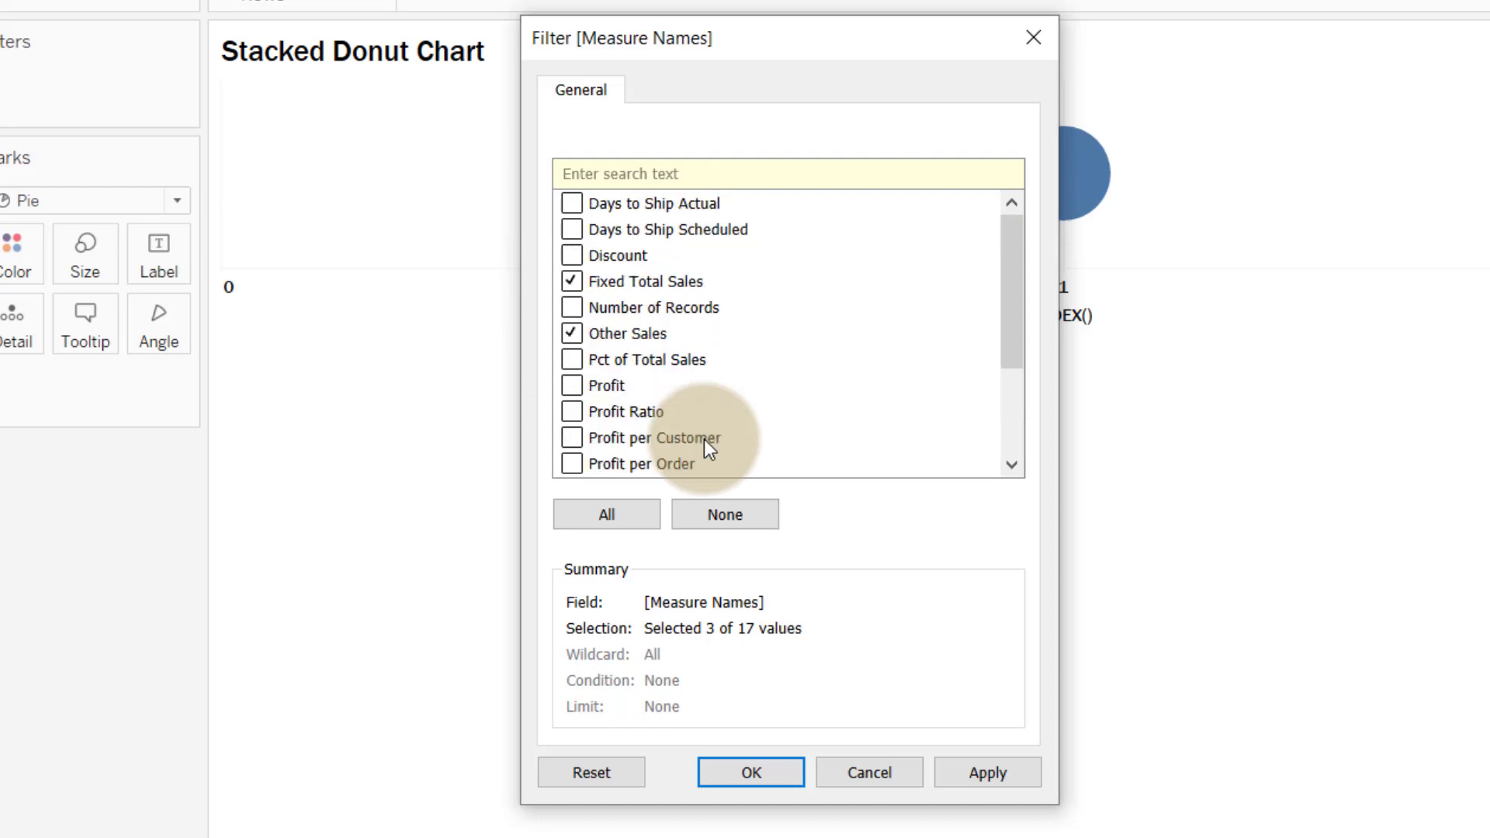
pyautogui.click(764, 771)
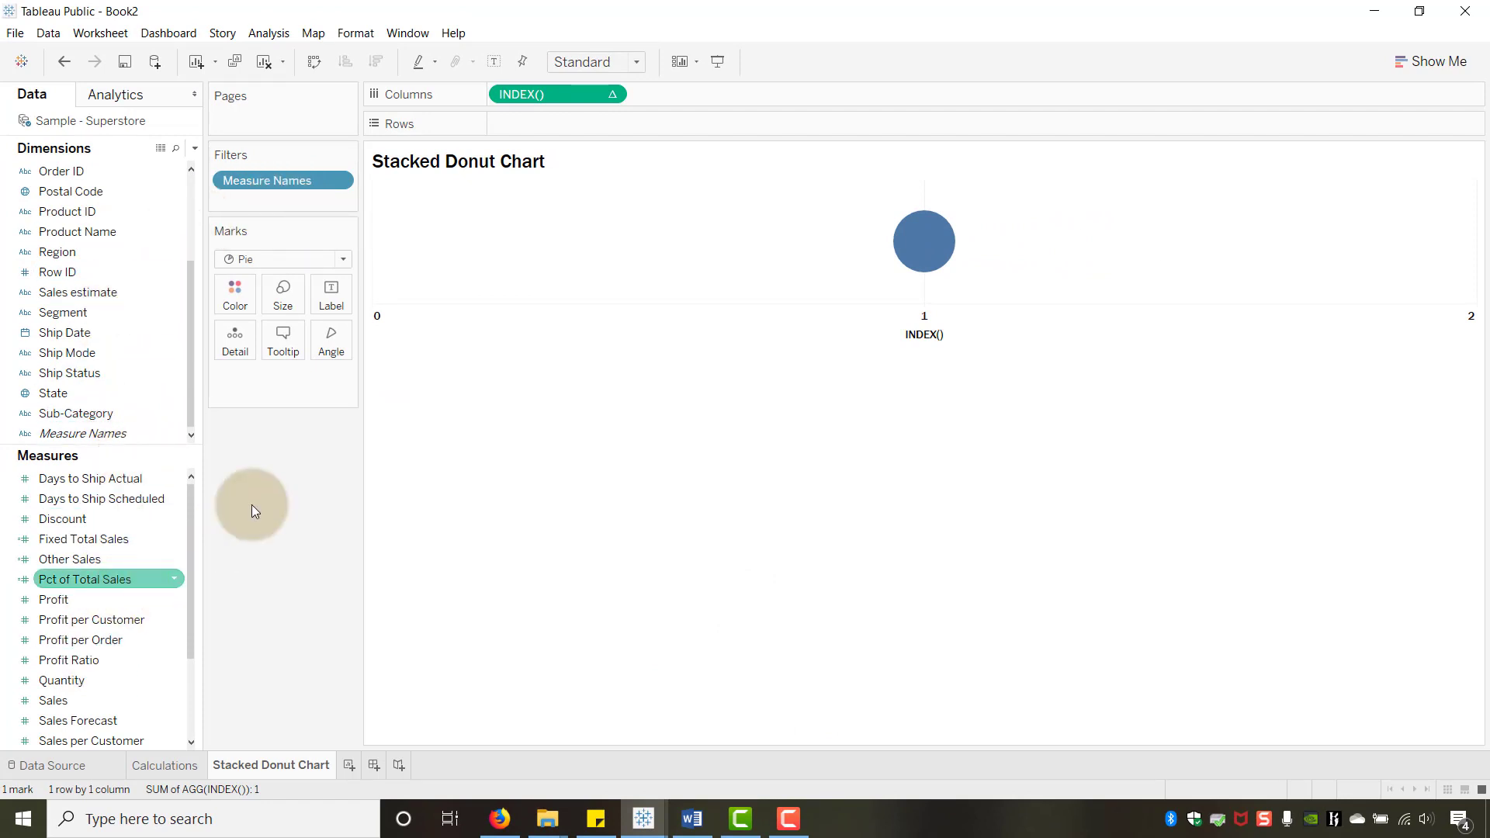
# Place Measure Values on Angle, Segment on Detail and Measure Names on Color
pyautogui.moveTo(193, 521); pyautogui.dragTo(193, 627)
pyautogui.moveTo(68, 744); pyautogui.dragTo(267, 385)
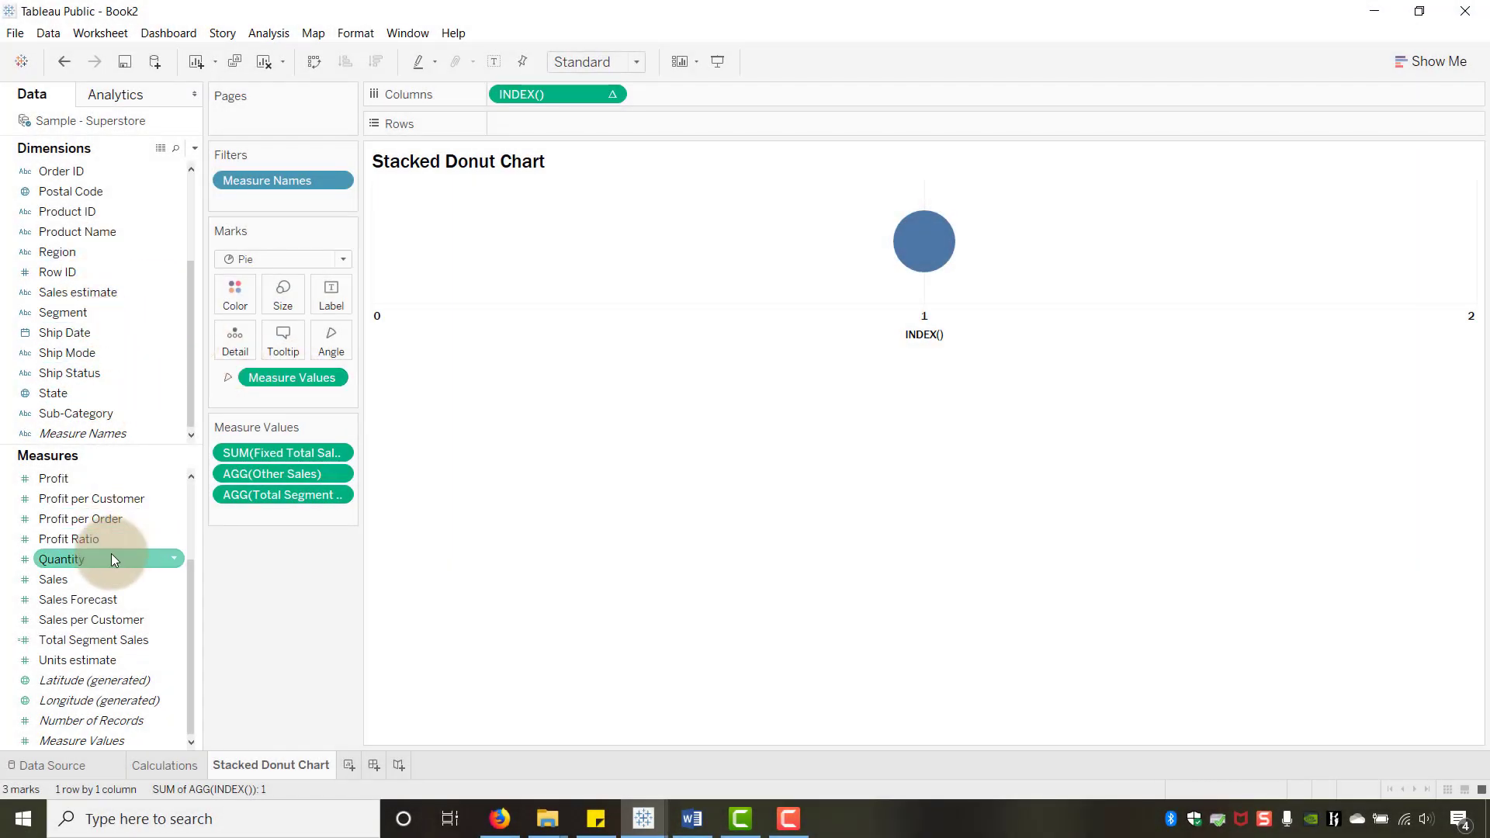
pyautogui.scroll(2, 110, 553)
pyautogui.scroll(3, 75, 323)
pyautogui.scroll(-3, 75, 323)
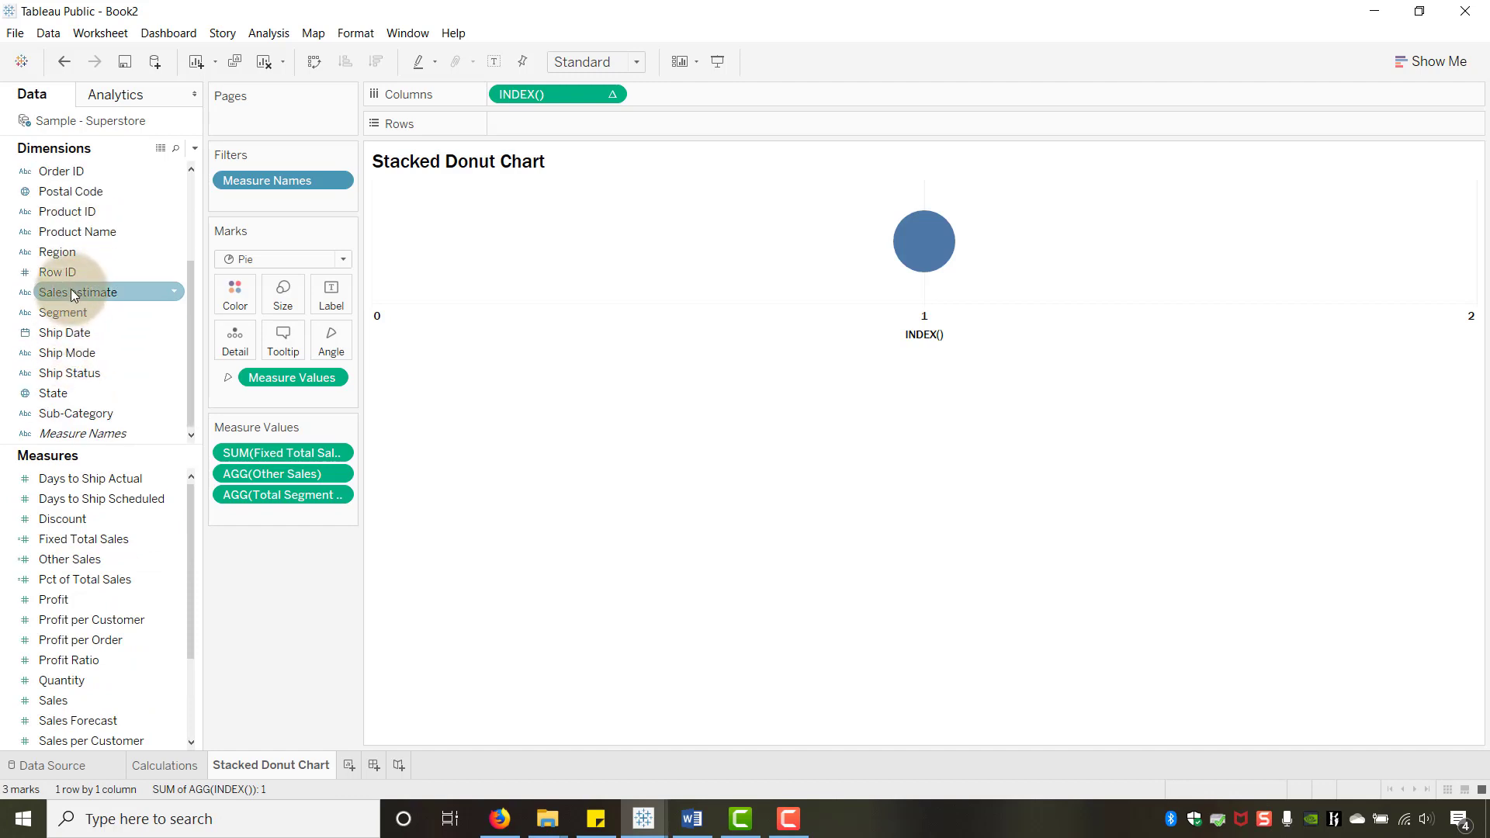
pyautogui.moveTo(65, 310); pyautogui.dragTo(232, 335)
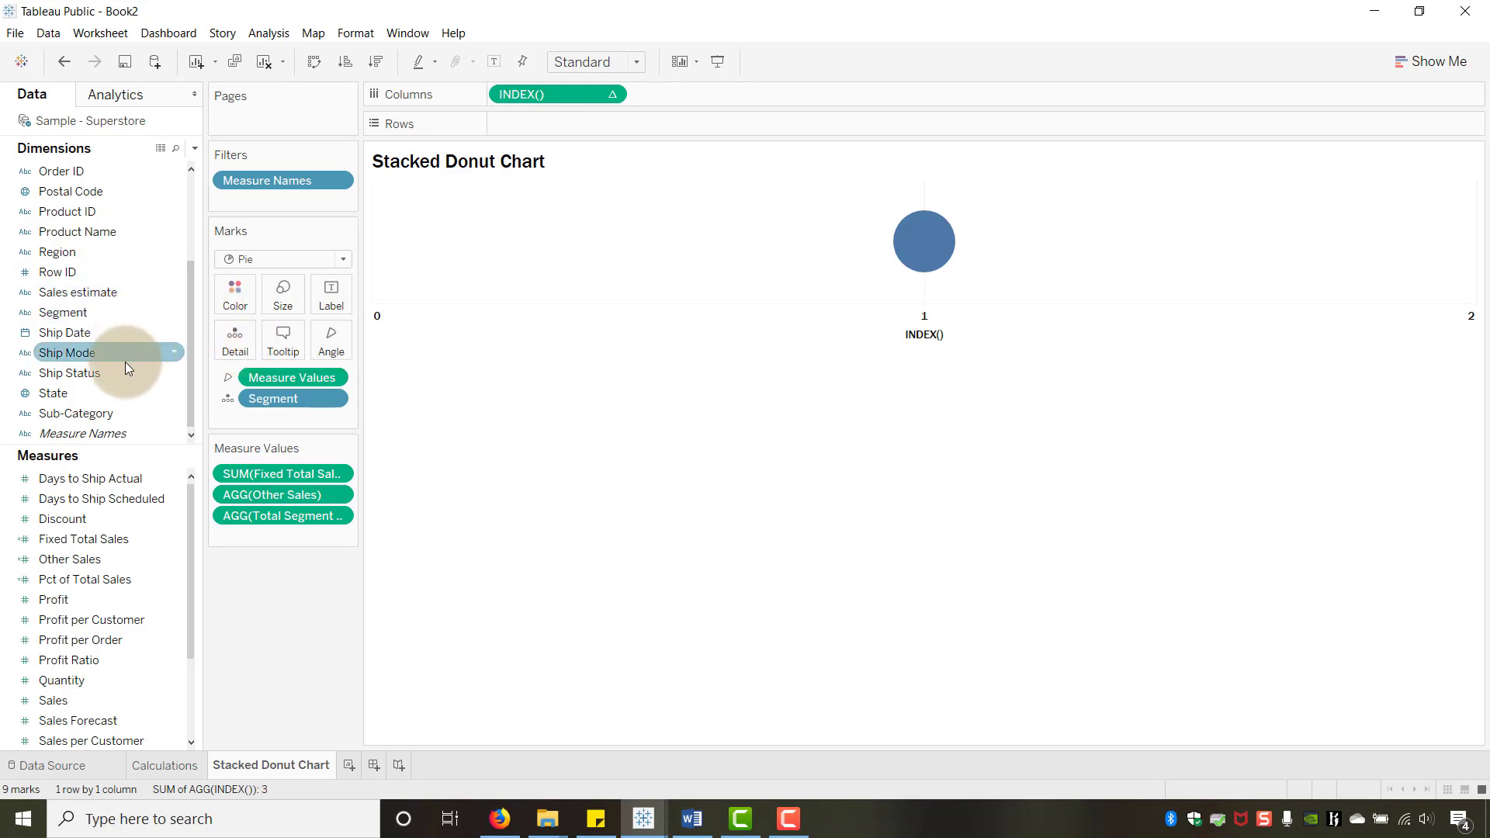
pyautogui.moveTo(100, 433); pyautogui.dragTo(241, 295)
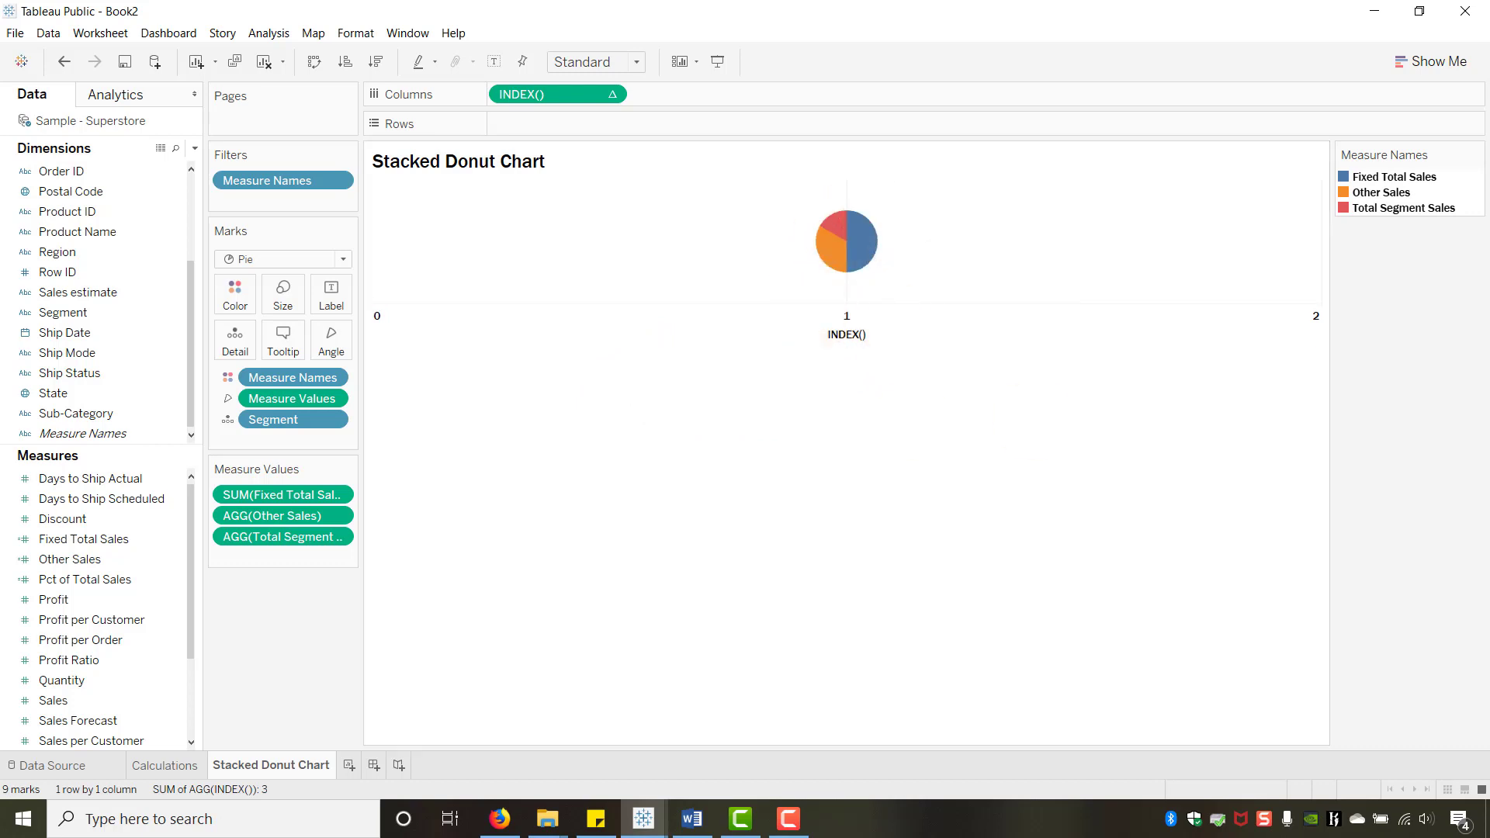
pyautogui.click(691, 818)
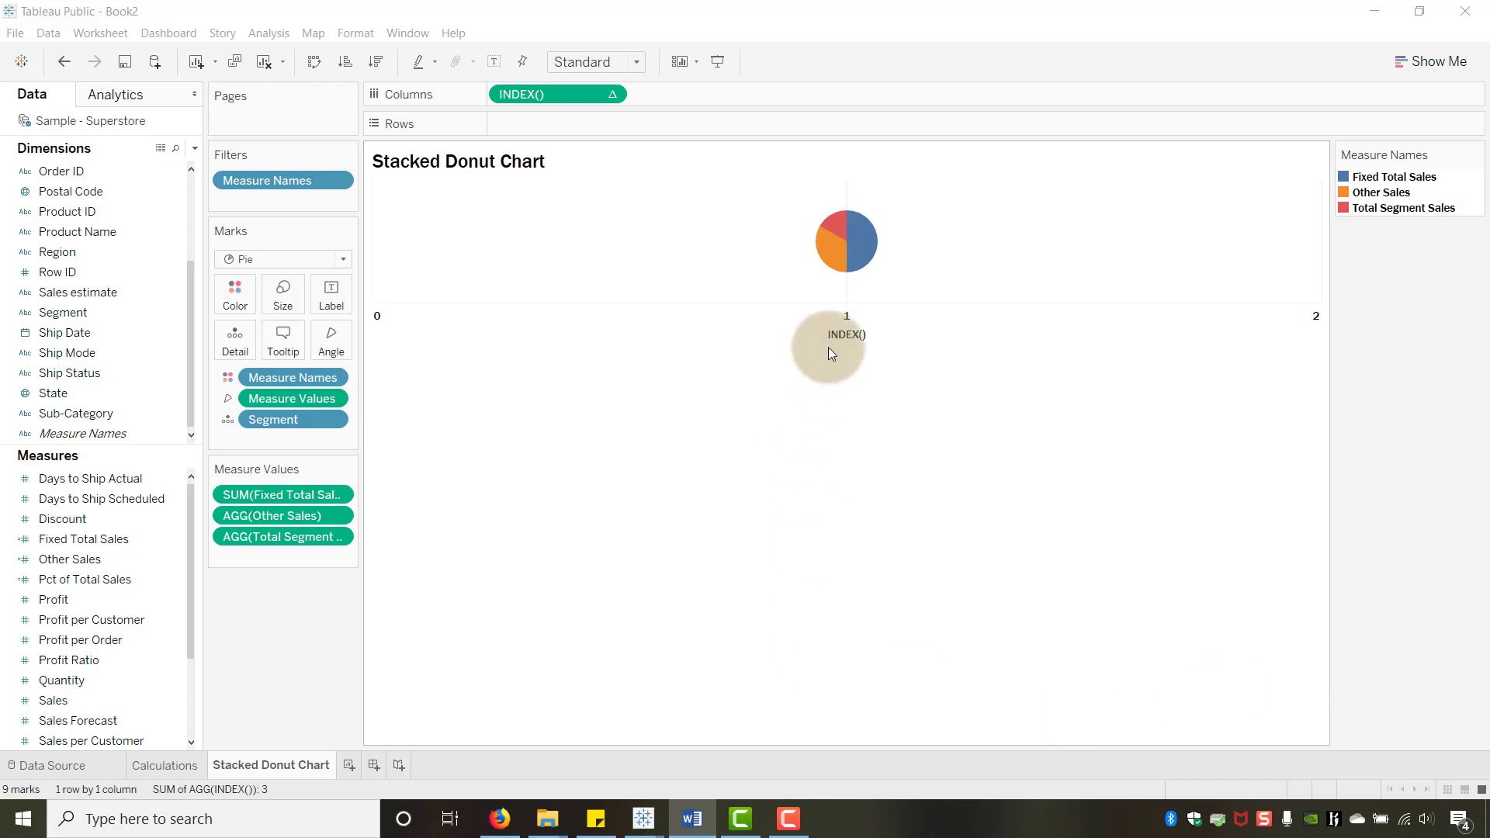
pyautogui.moveTo(848, 238)
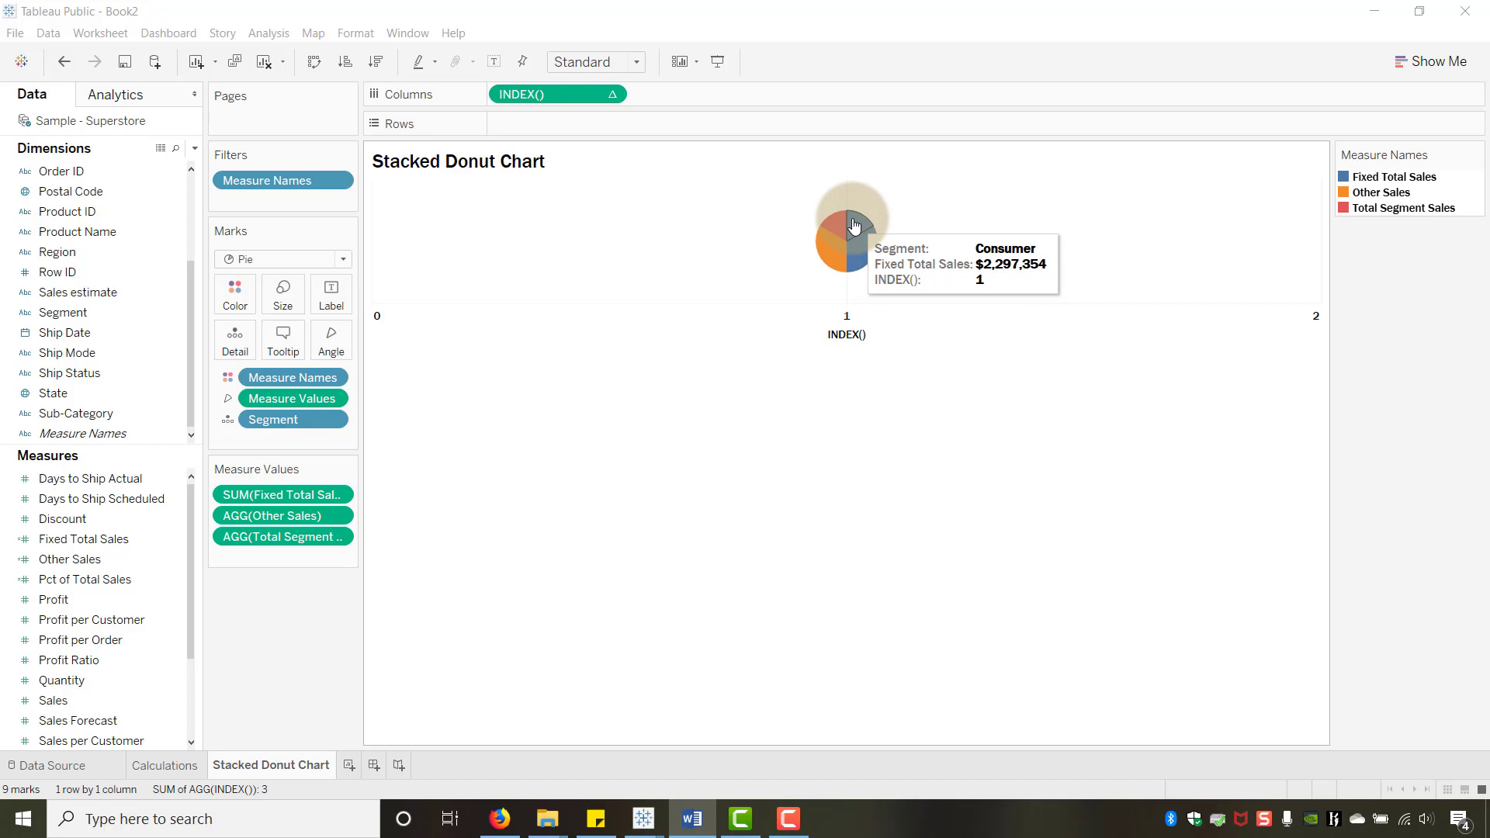
pyautogui.moveTo(850, 267)
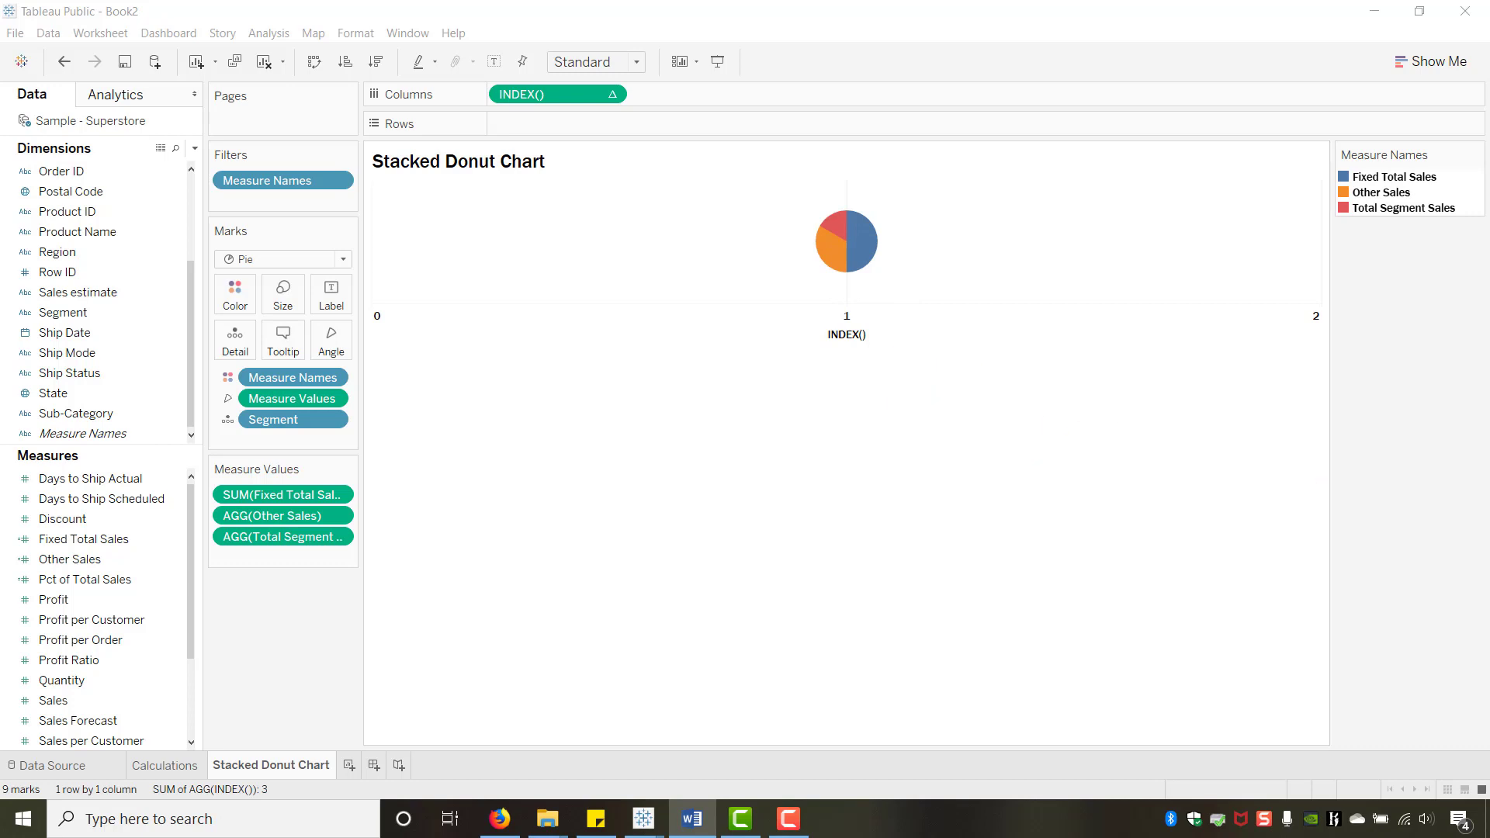
# Set INDEX() to compute using Segment, then put INDEX() on Size
pyautogui.click(613, 95)
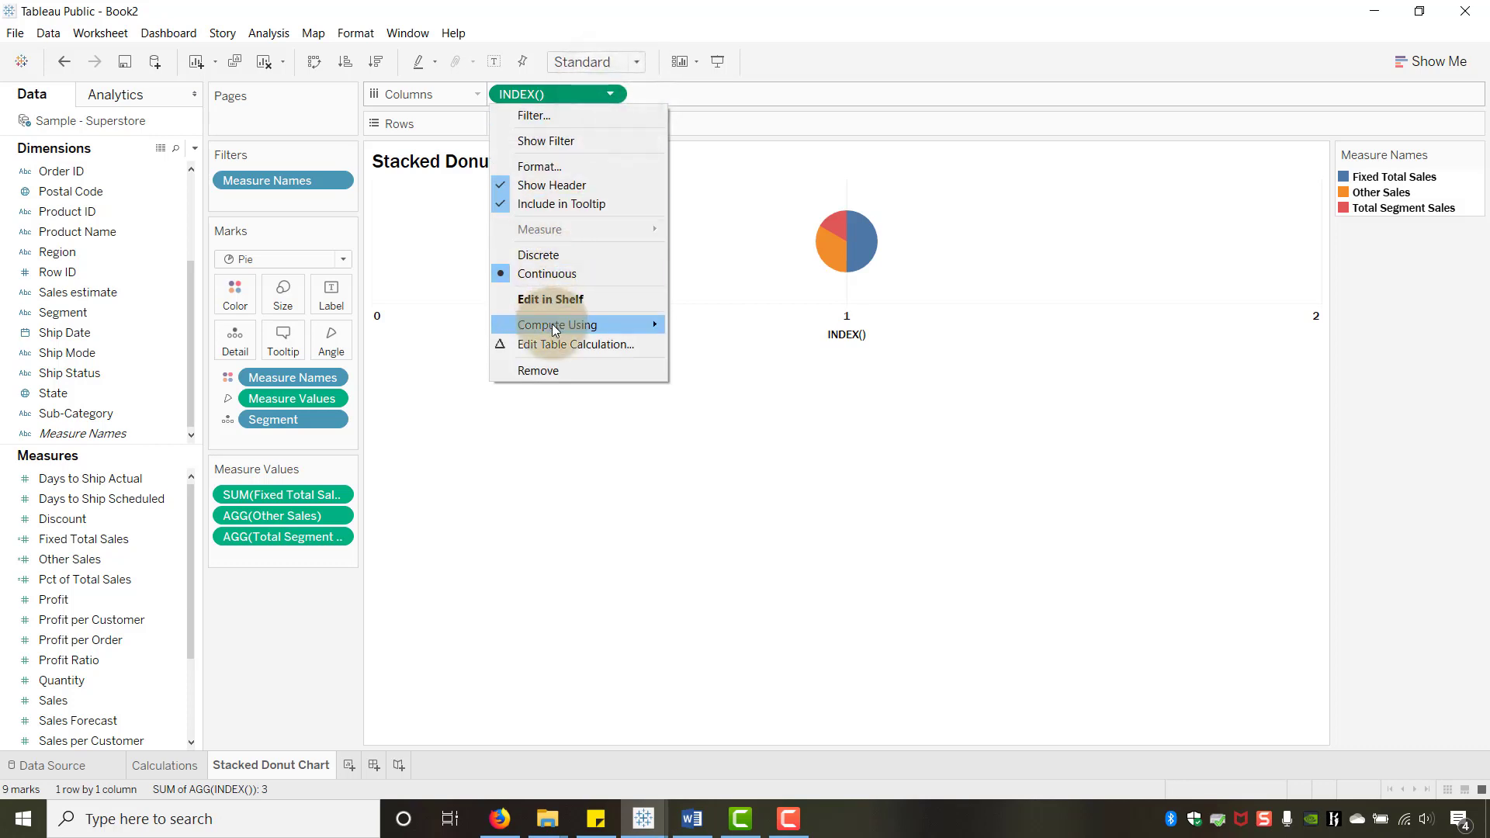
pyautogui.moveTo(552, 324)
pyautogui.click(719, 362)
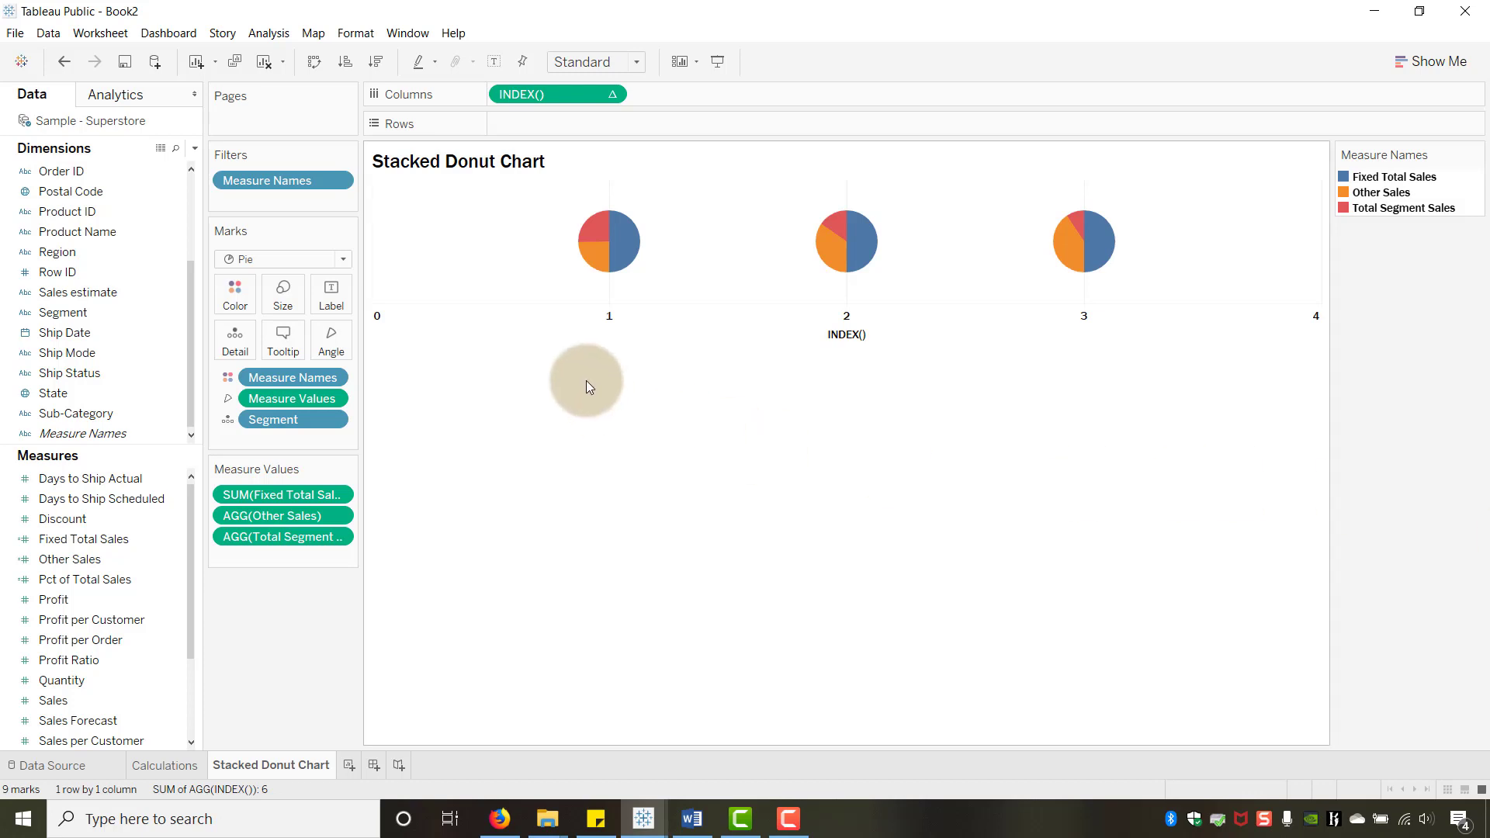
pyautogui.moveTo(621, 259)
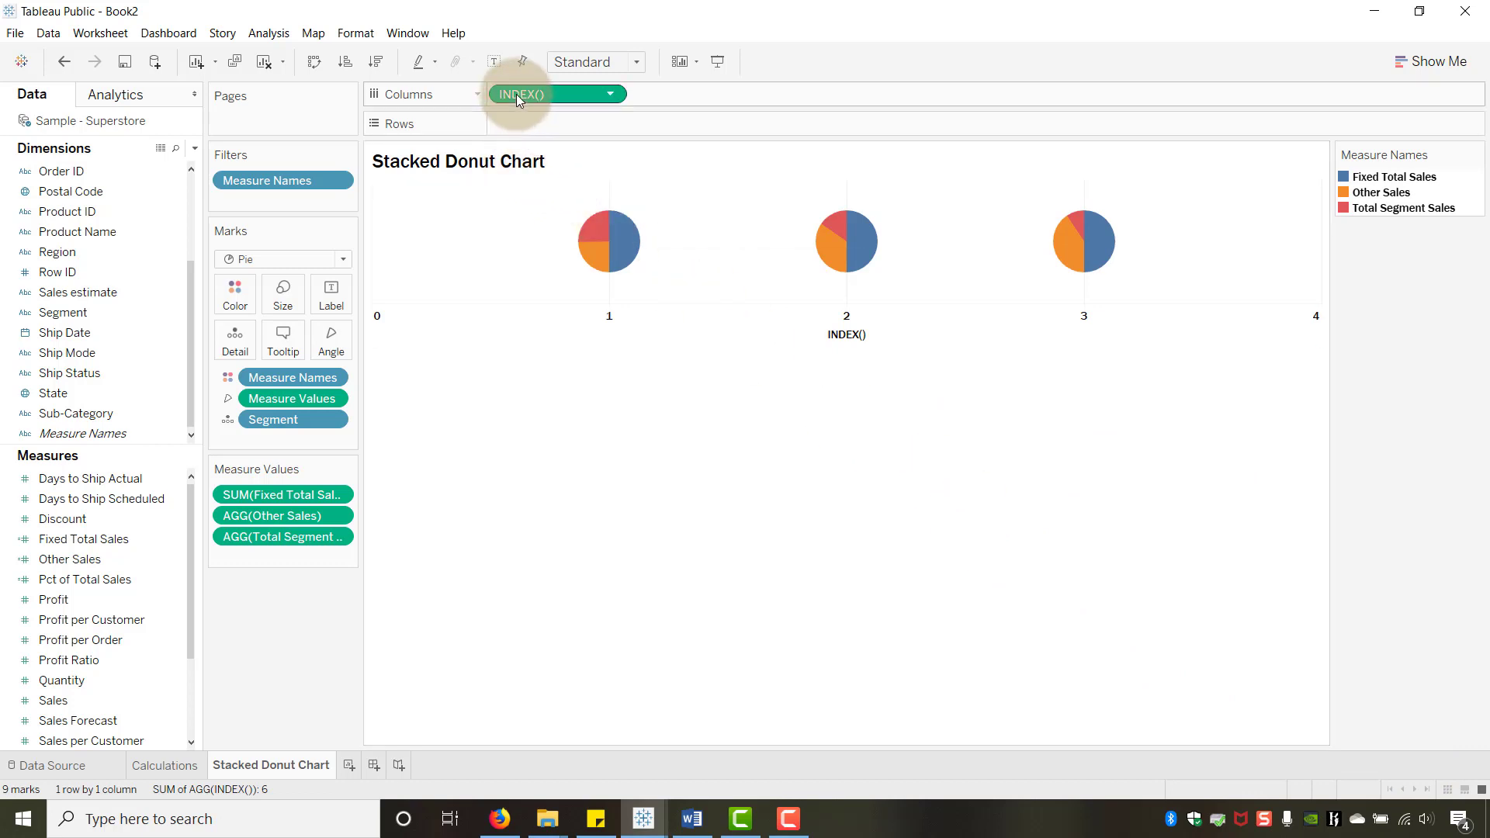
pyautogui.moveTo(518, 98); pyautogui.dragTo(277, 288)
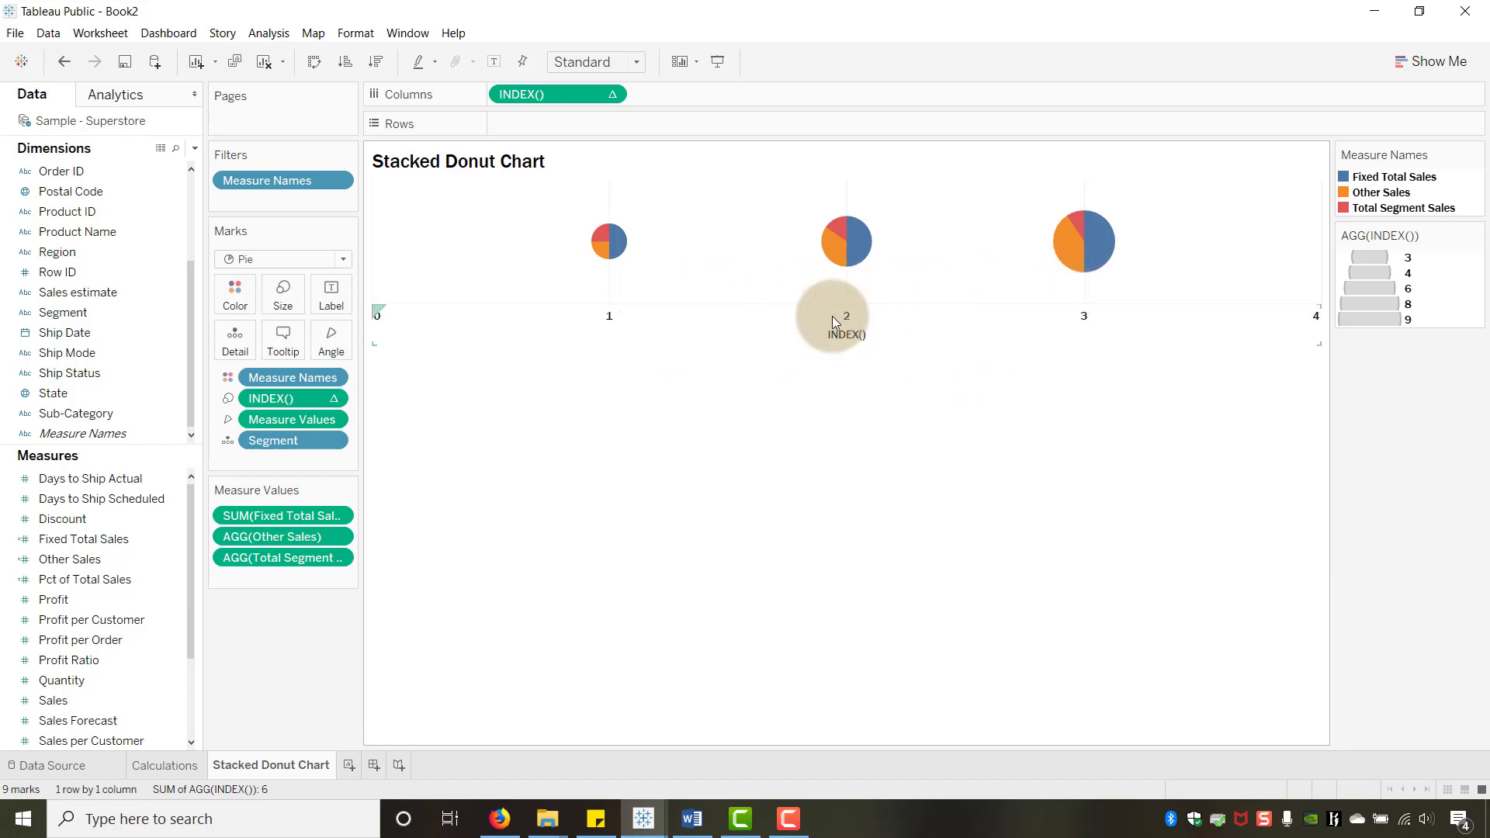
# Switch over to Word with Alt+Tab
pyautogui.hotkey('alt', 'Tab')
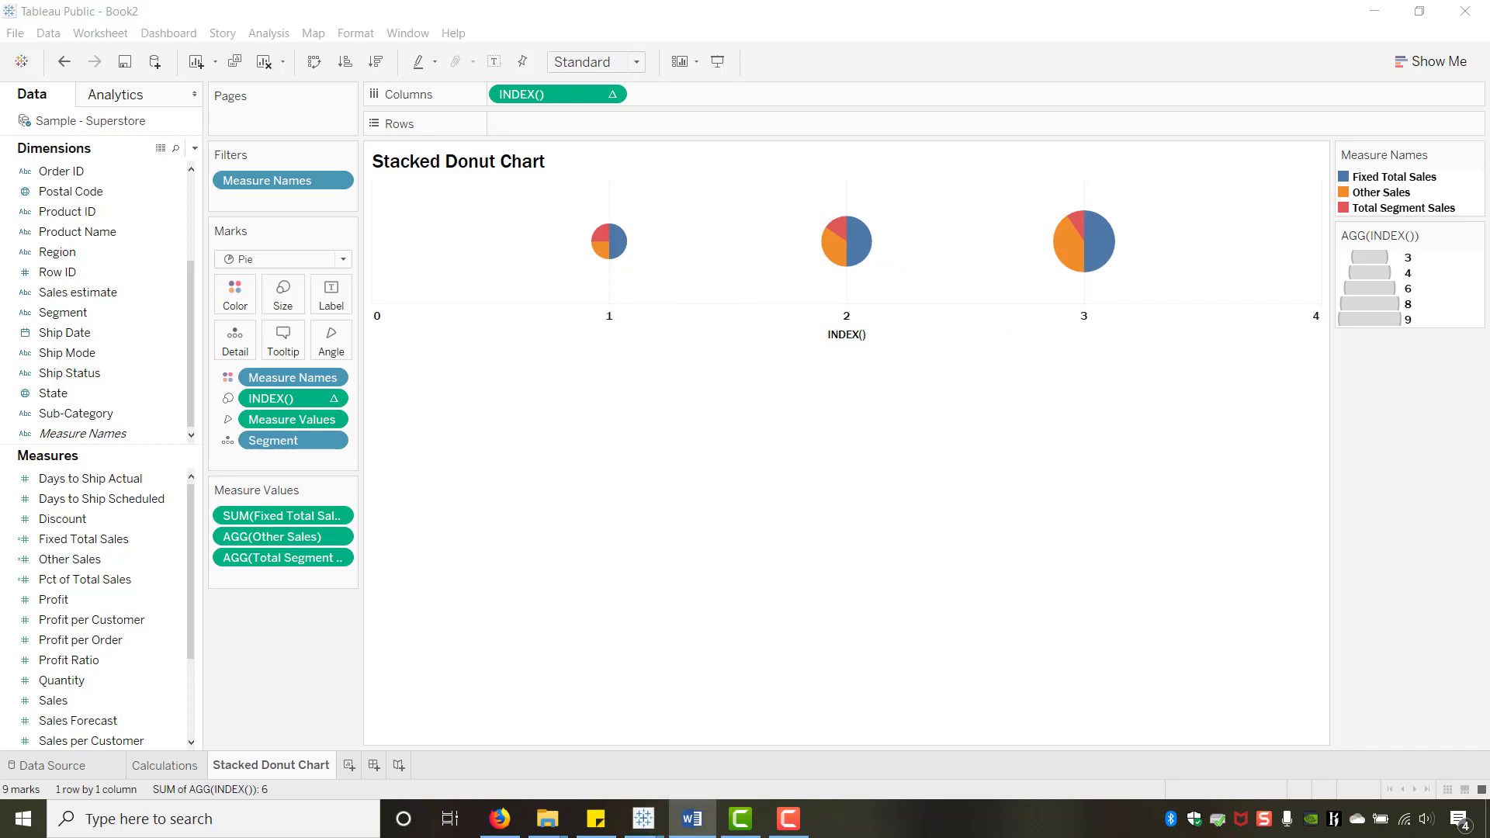
# Edit the Columns calculation to INDEX()/100000
pyautogui.doubleClick(563, 91)
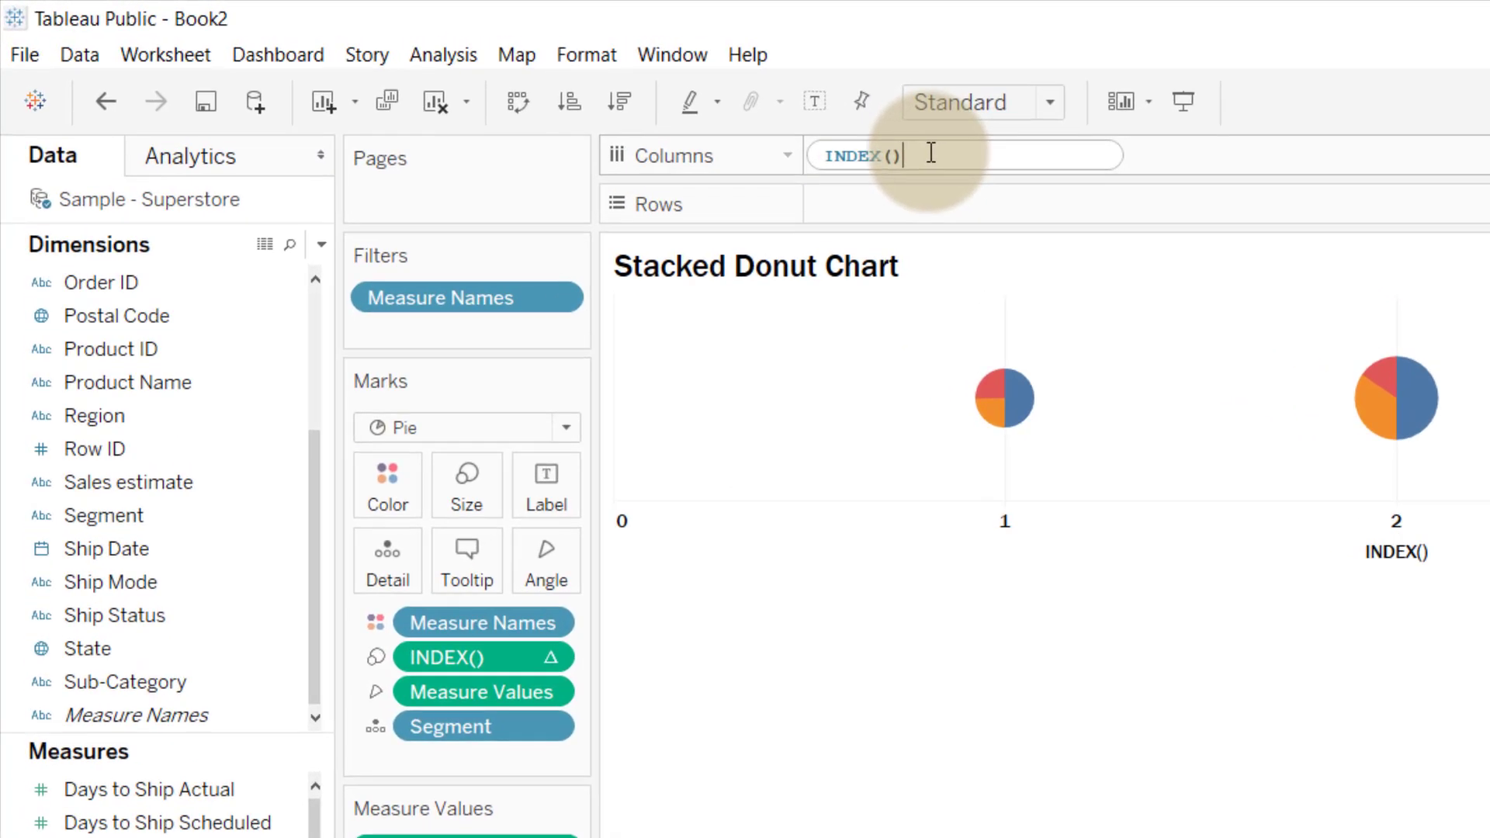
pyautogui.write('/')
pyautogui.write('100000')
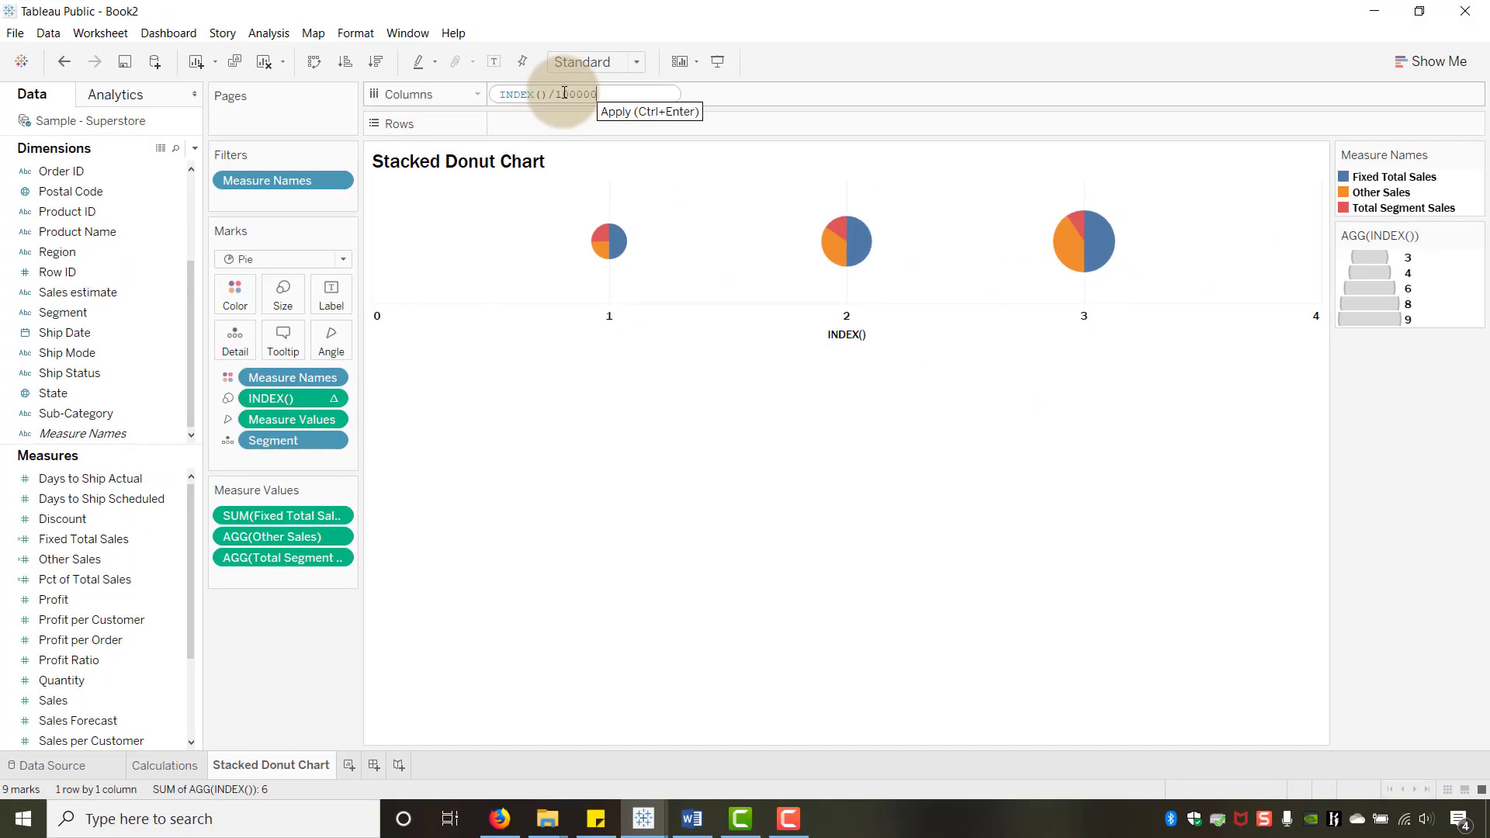
pyautogui.press('Return')
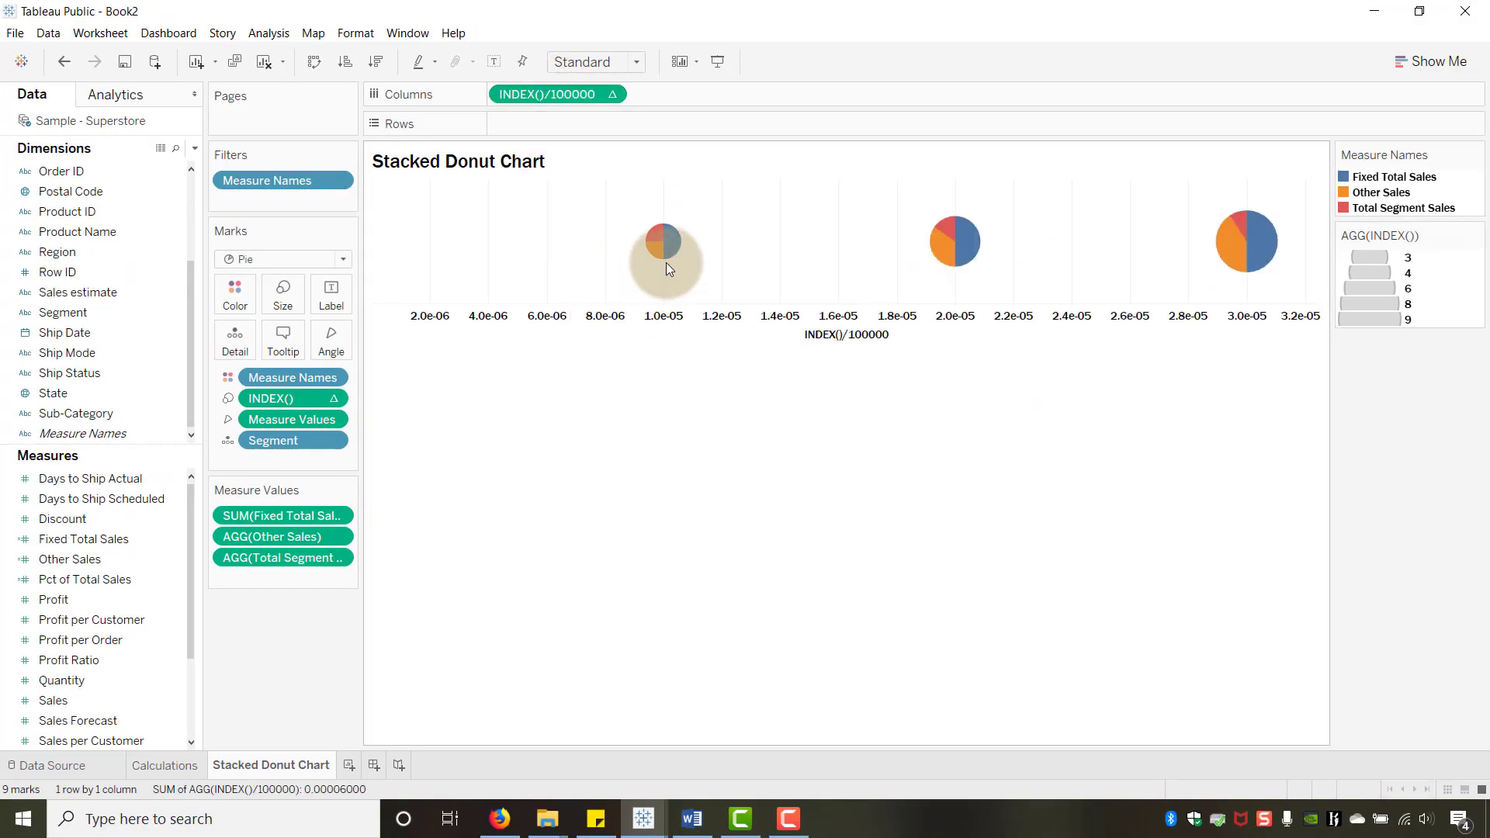
pyautogui.moveTo(941, 256)
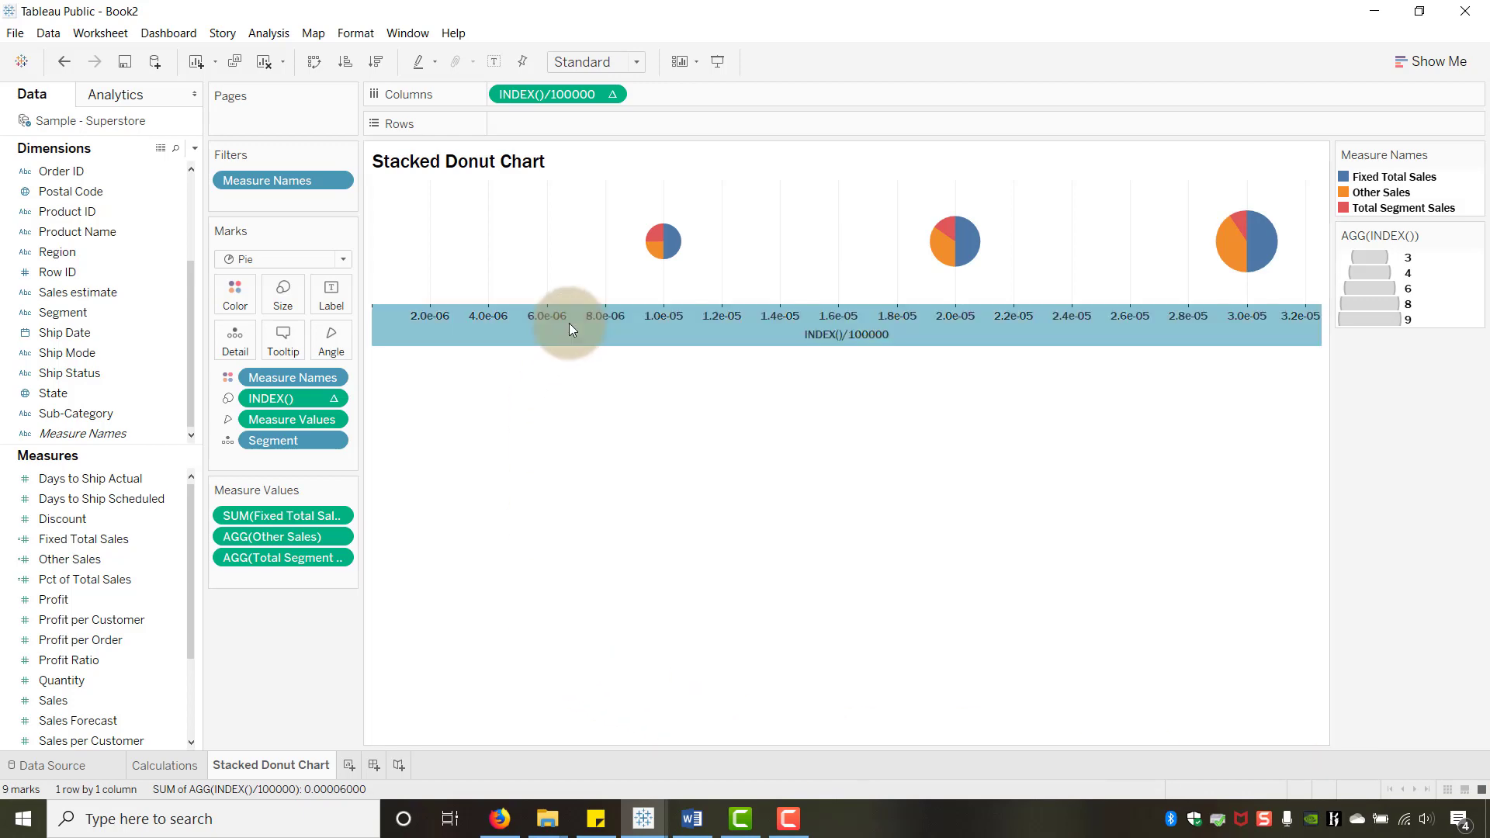
# Fix the INDEX()/100000 axis range from -2 to 2 and fit the chart to Entire View
pyautogui.rightClick(603, 322)
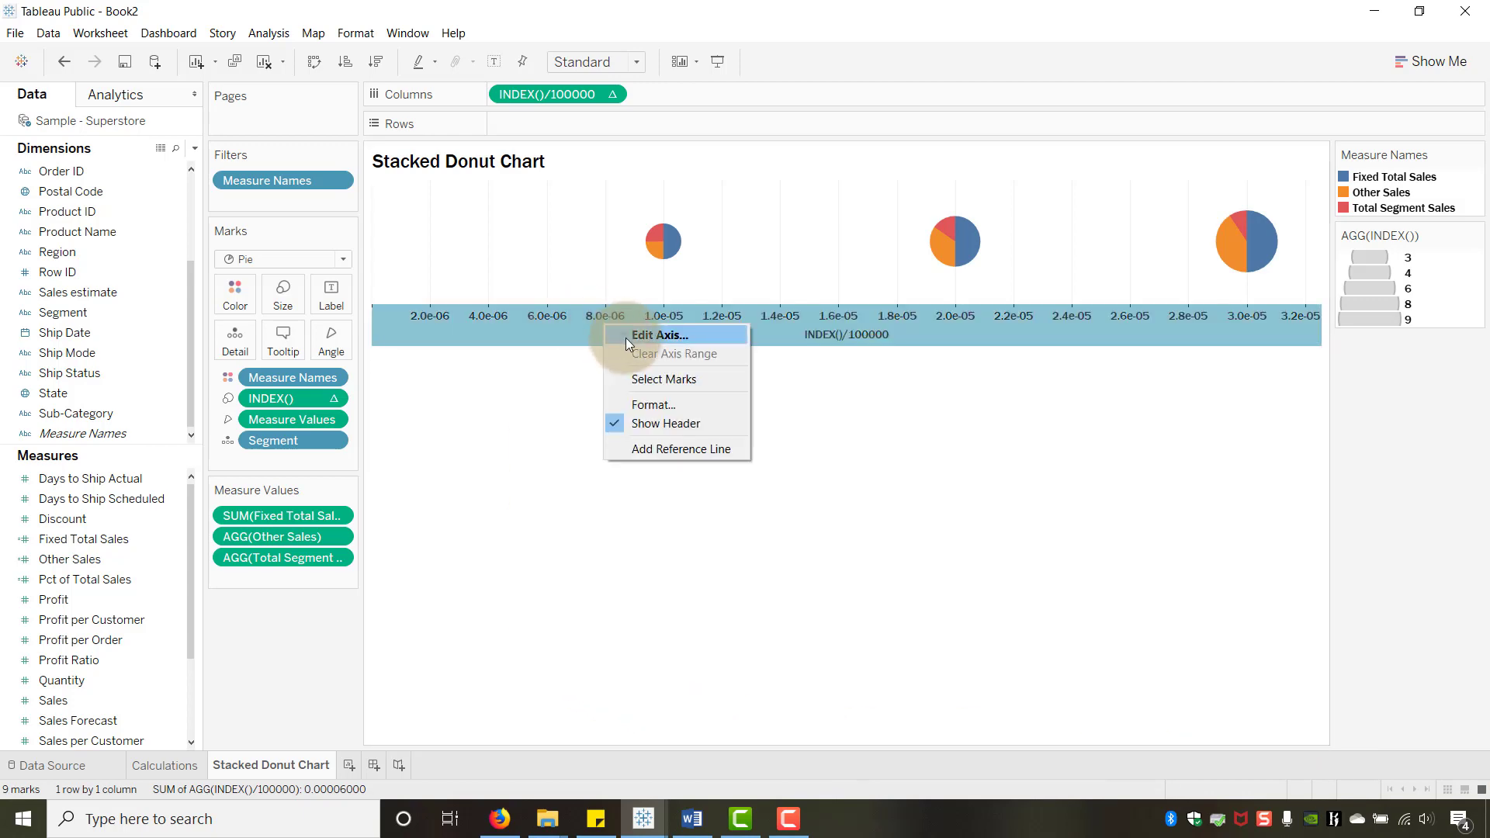
pyautogui.click(627, 336)
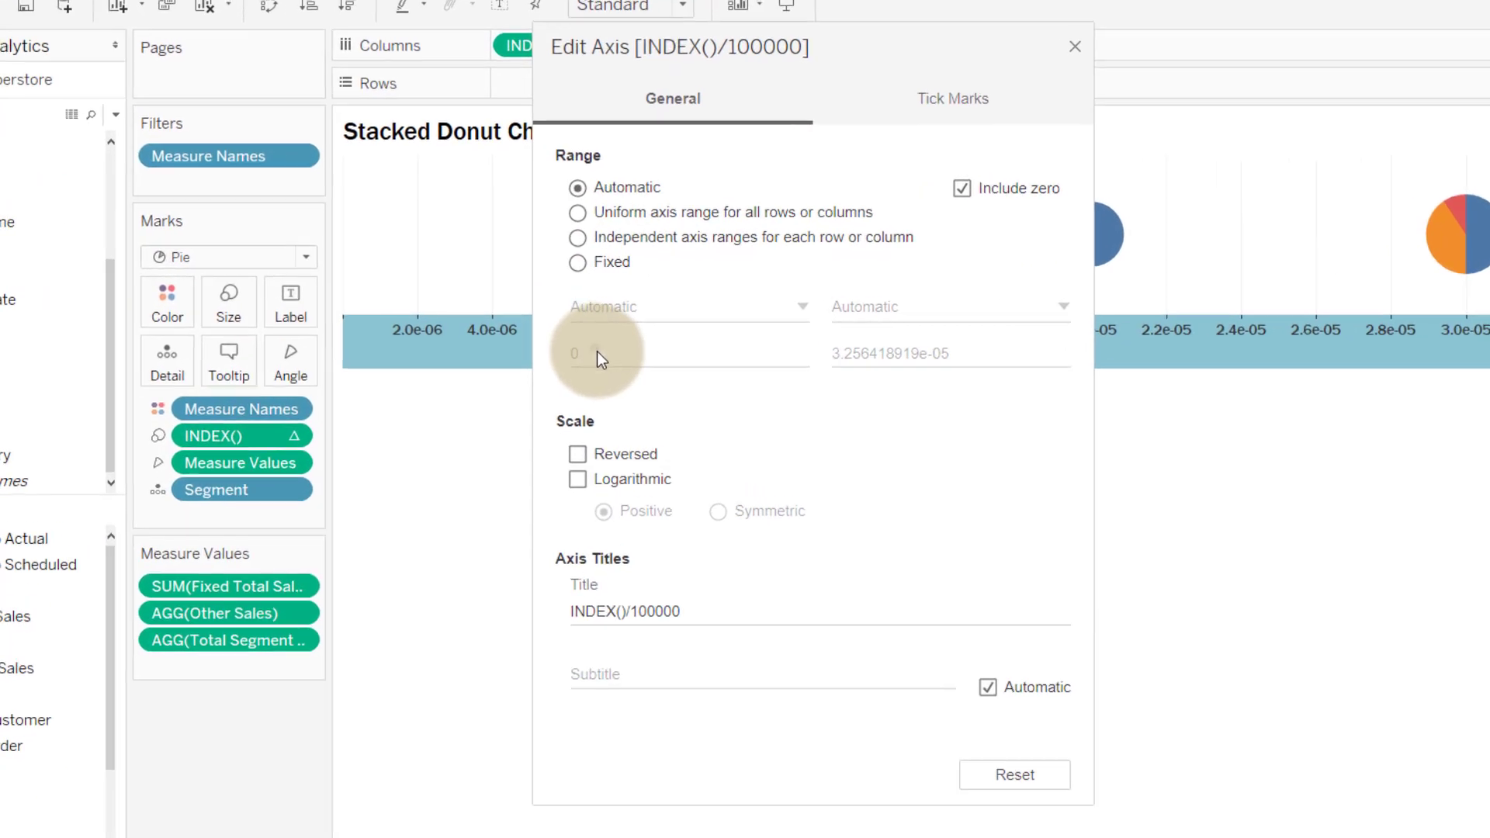
pyautogui.click(577, 263)
pyautogui.doubleClick(603, 353)
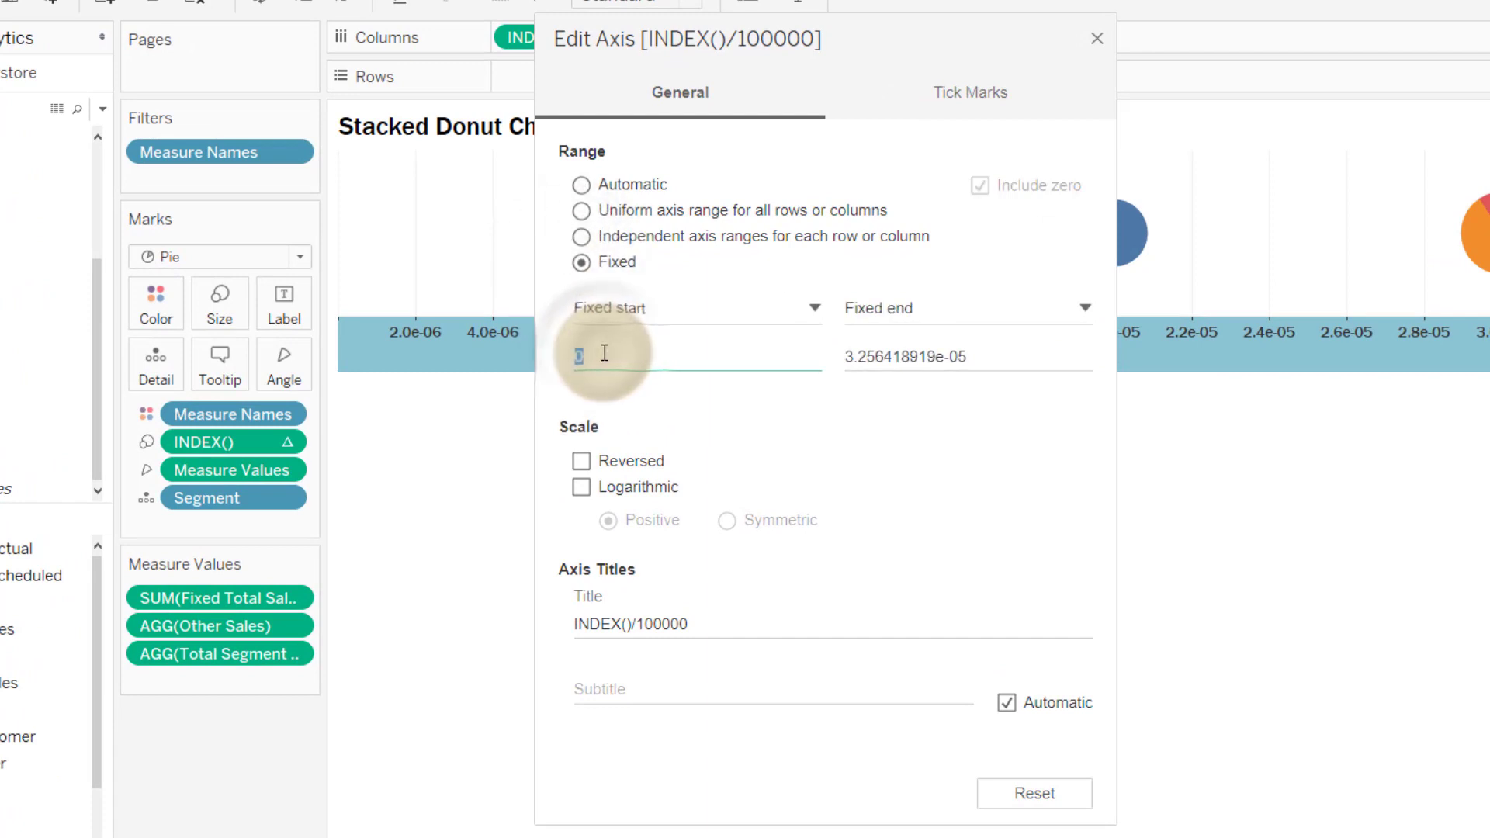
pyautogui.write('-2')
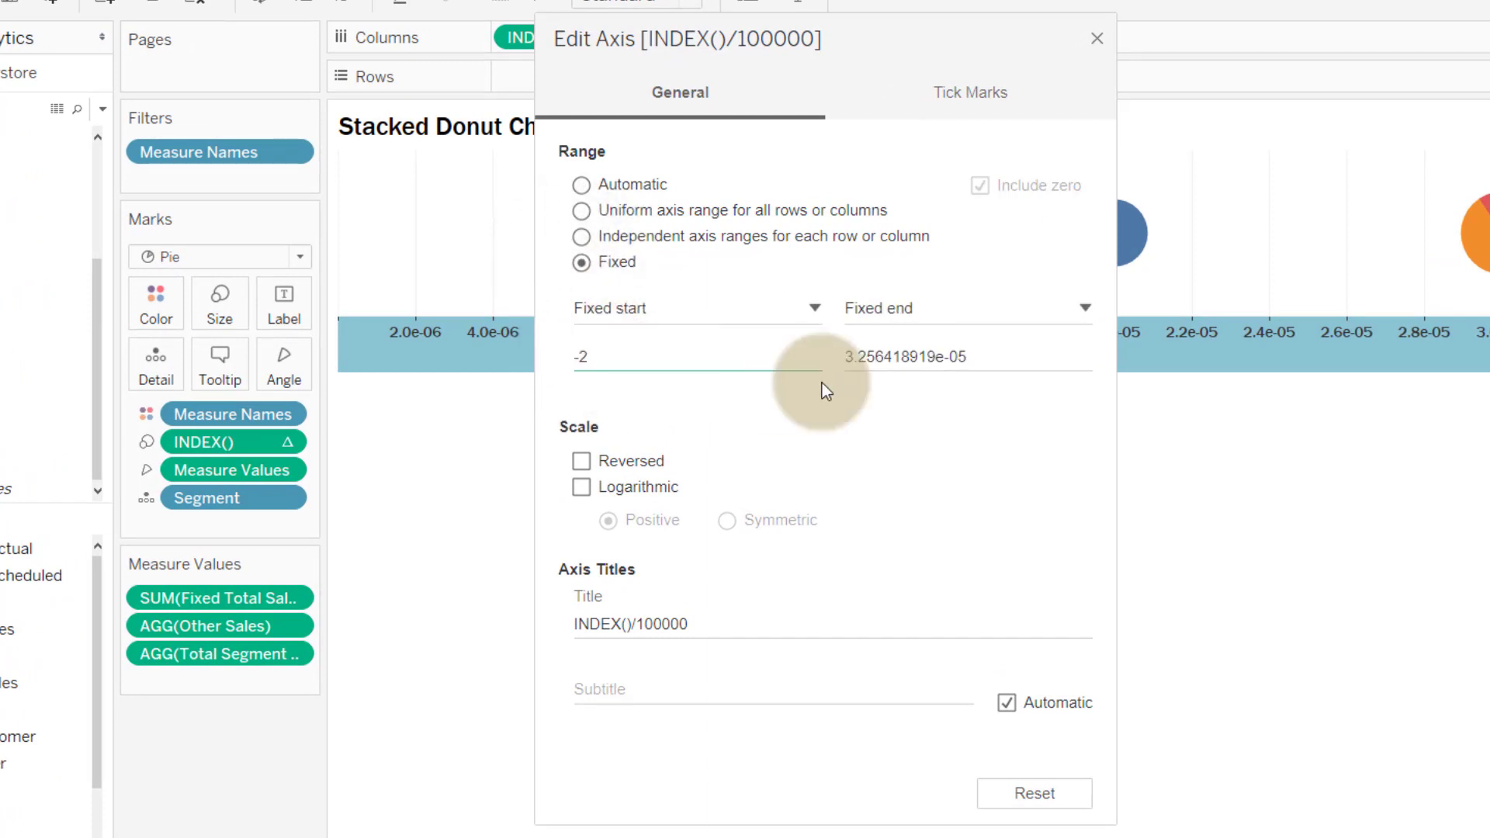
pyautogui.doubleClick(898, 355)
pyautogui.write('2')
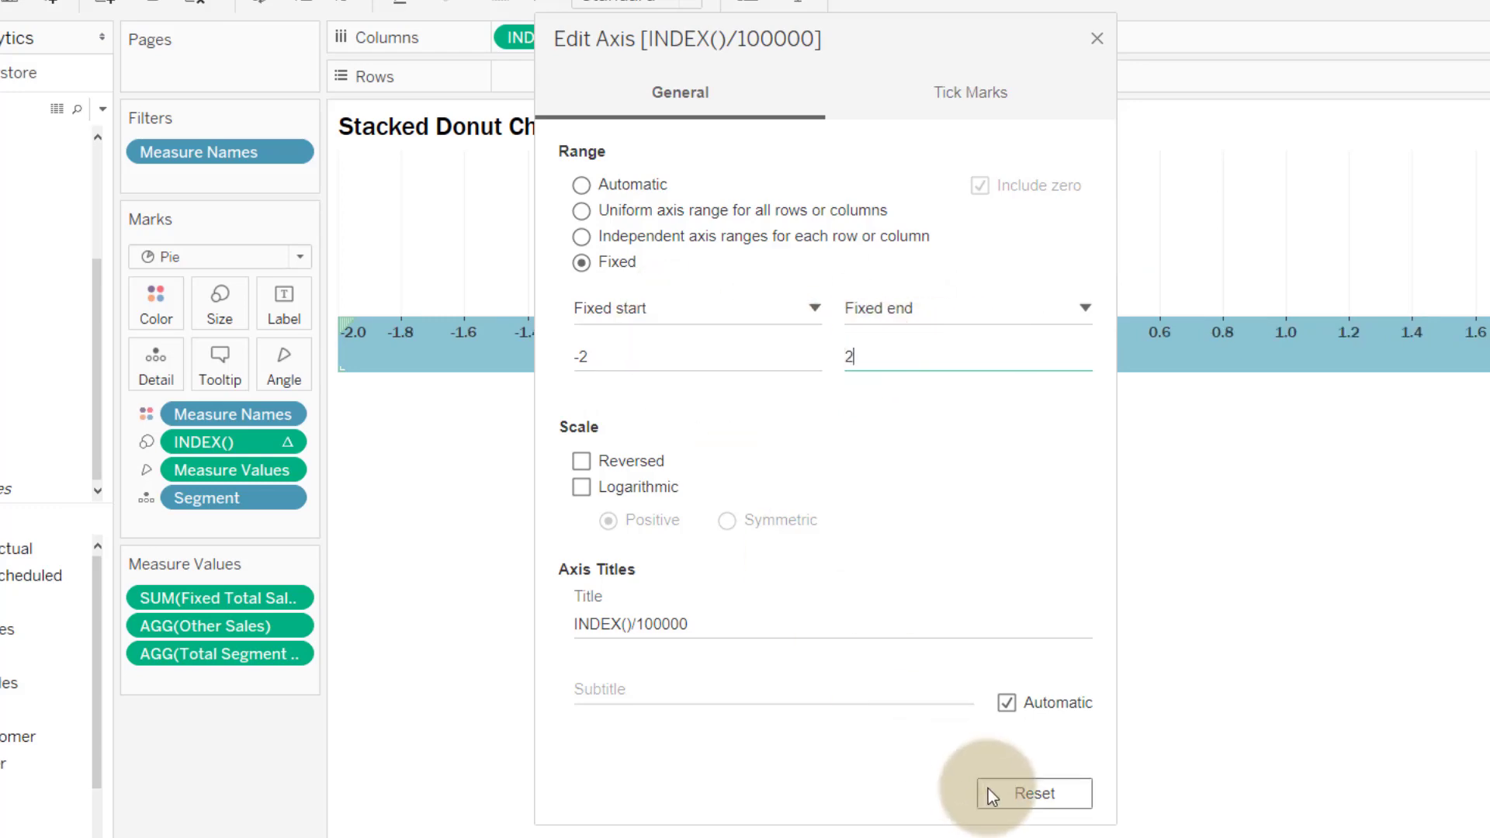
pyautogui.click(1096, 38)
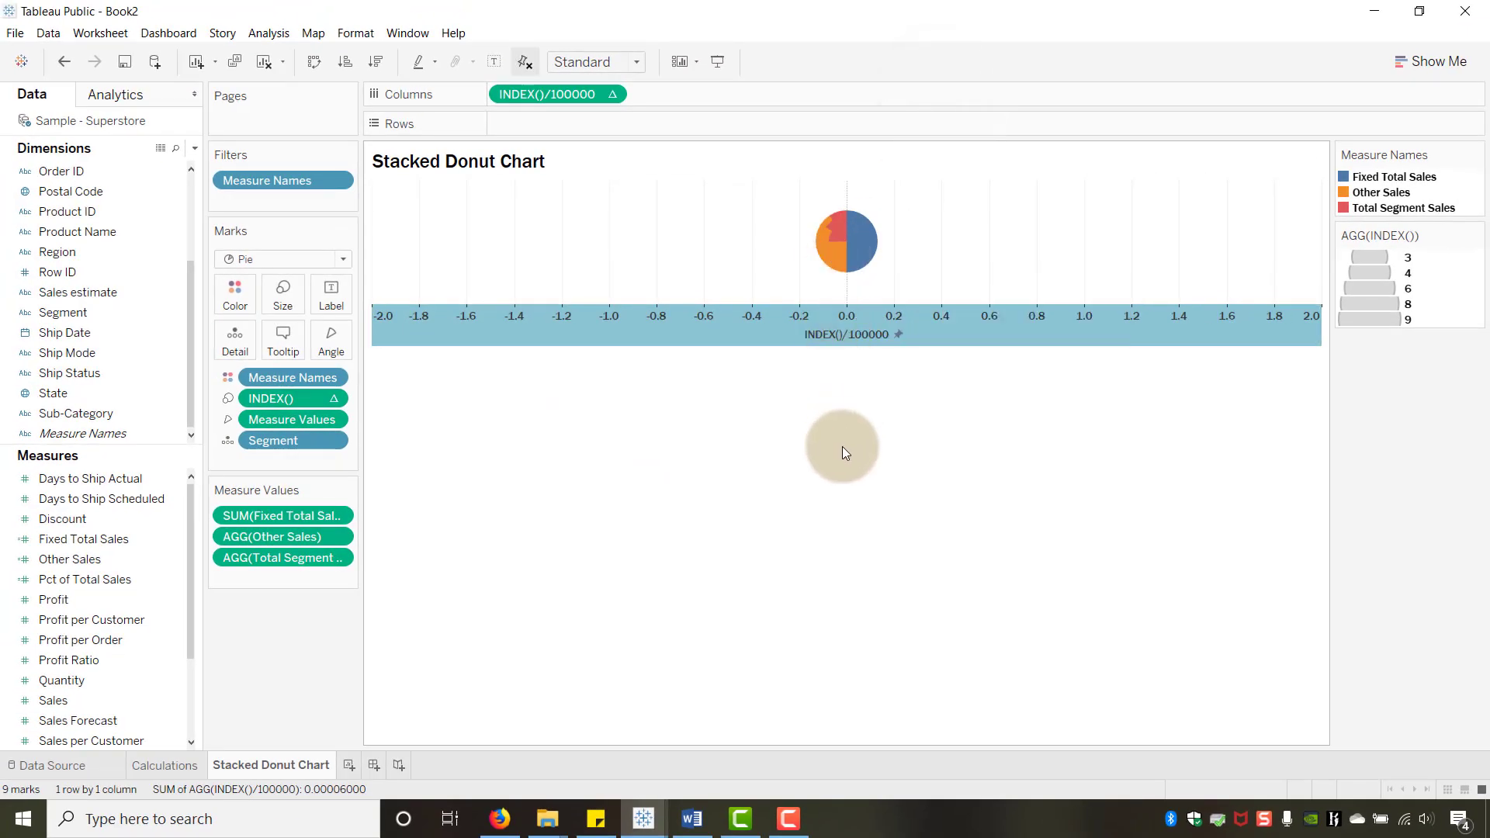
pyautogui.click(635, 65)
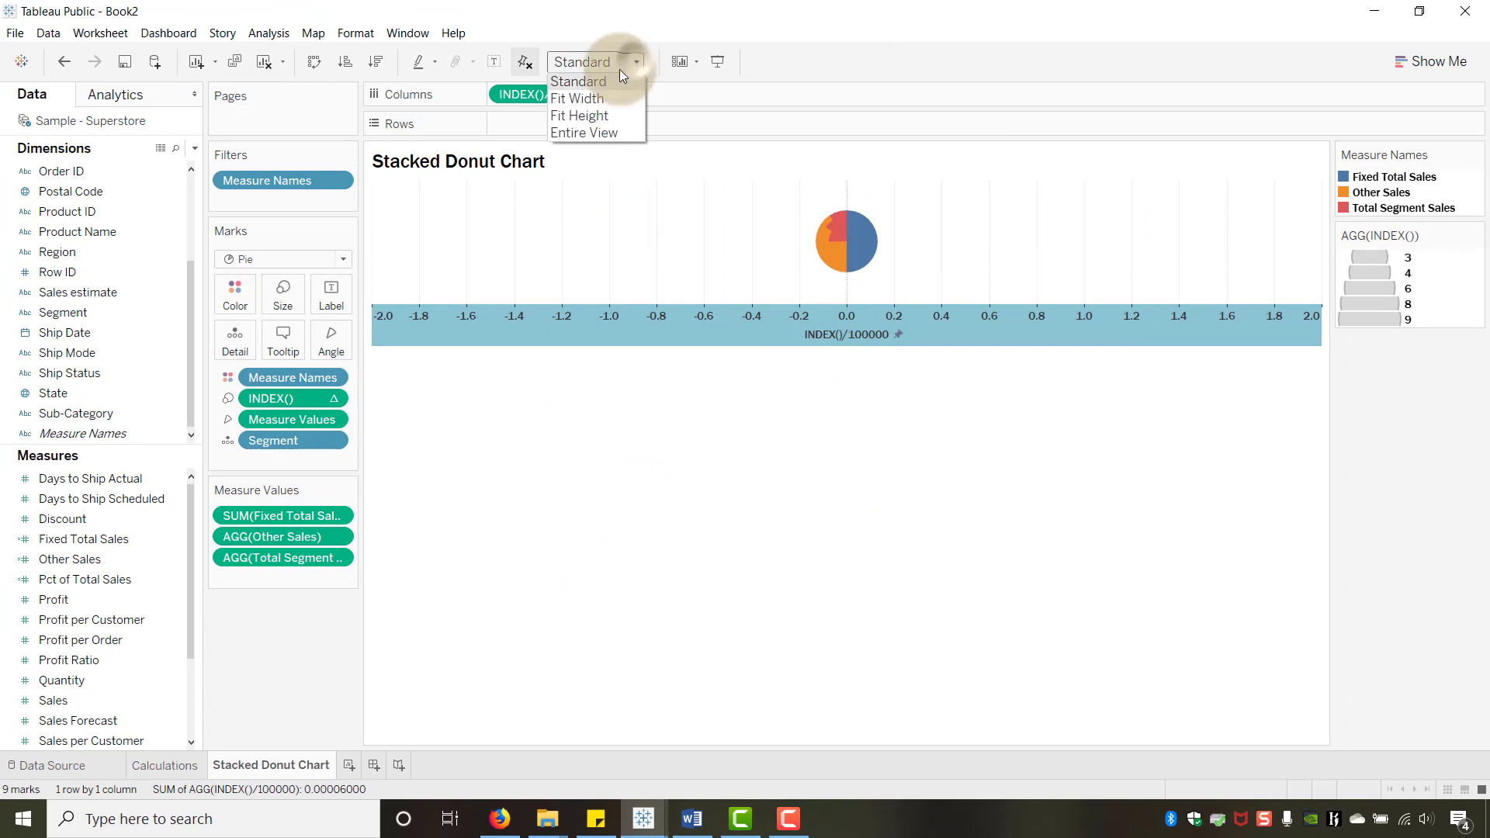
pyautogui.click(594, 132)
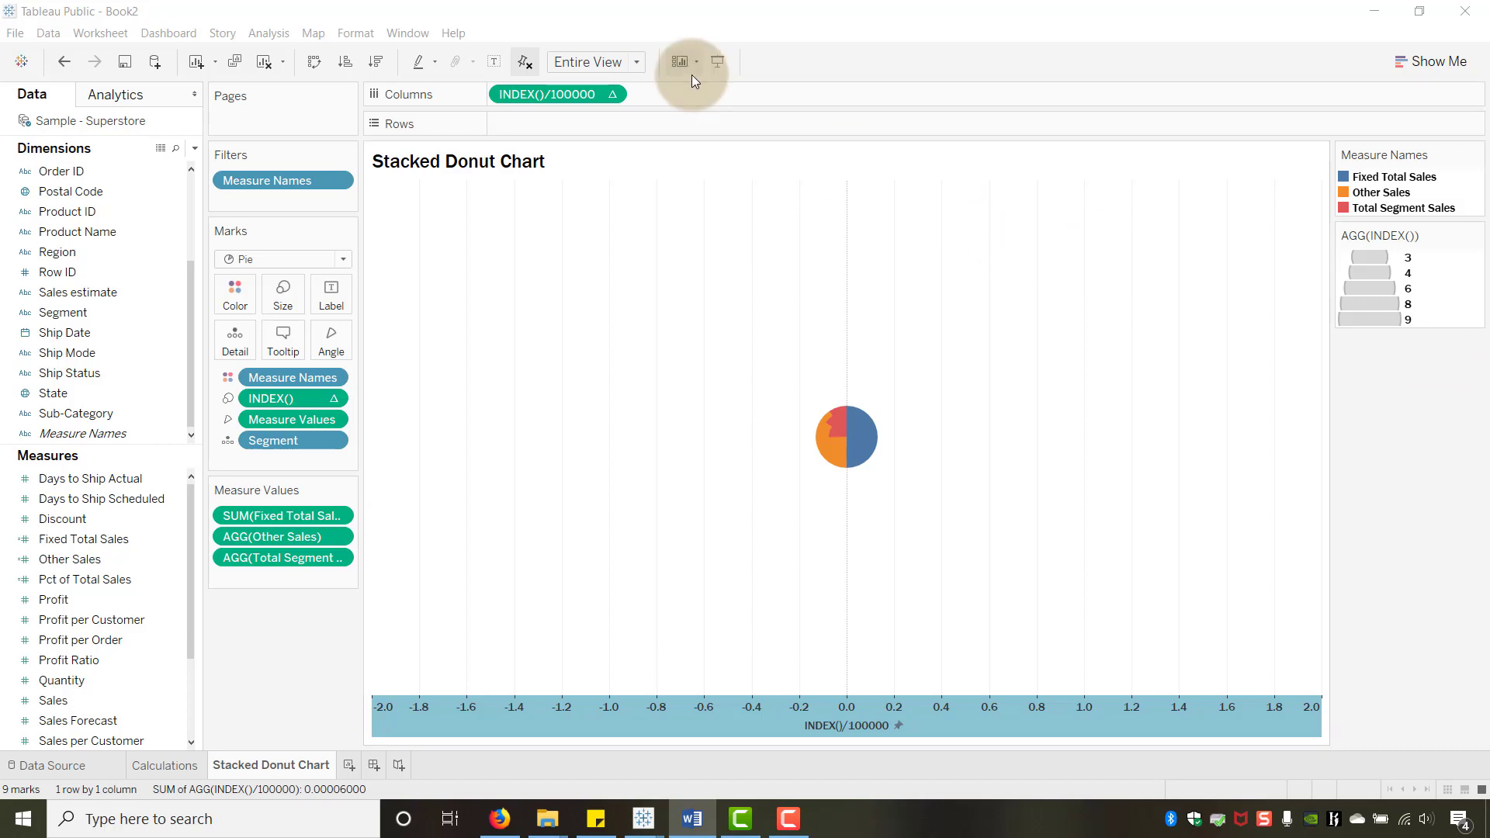
# Add a SUM(0) measure to Columns and make it a dual axis with INDEX()/100000
pyautogui.click(661, 96)
pyautogui.doubleClick(663, 95)
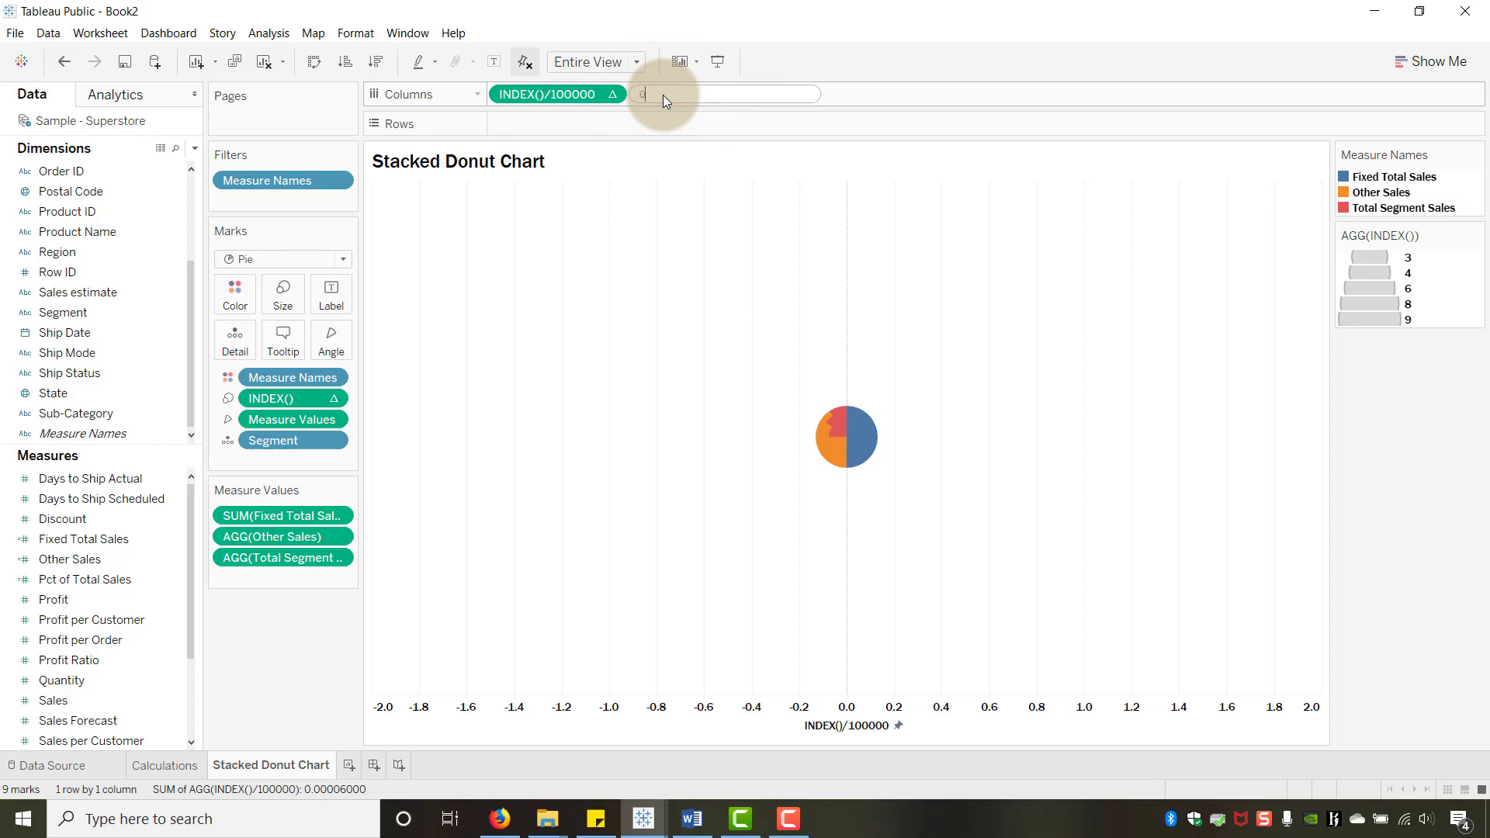
pyautogui.write('0')
pyautogui.press('Return')
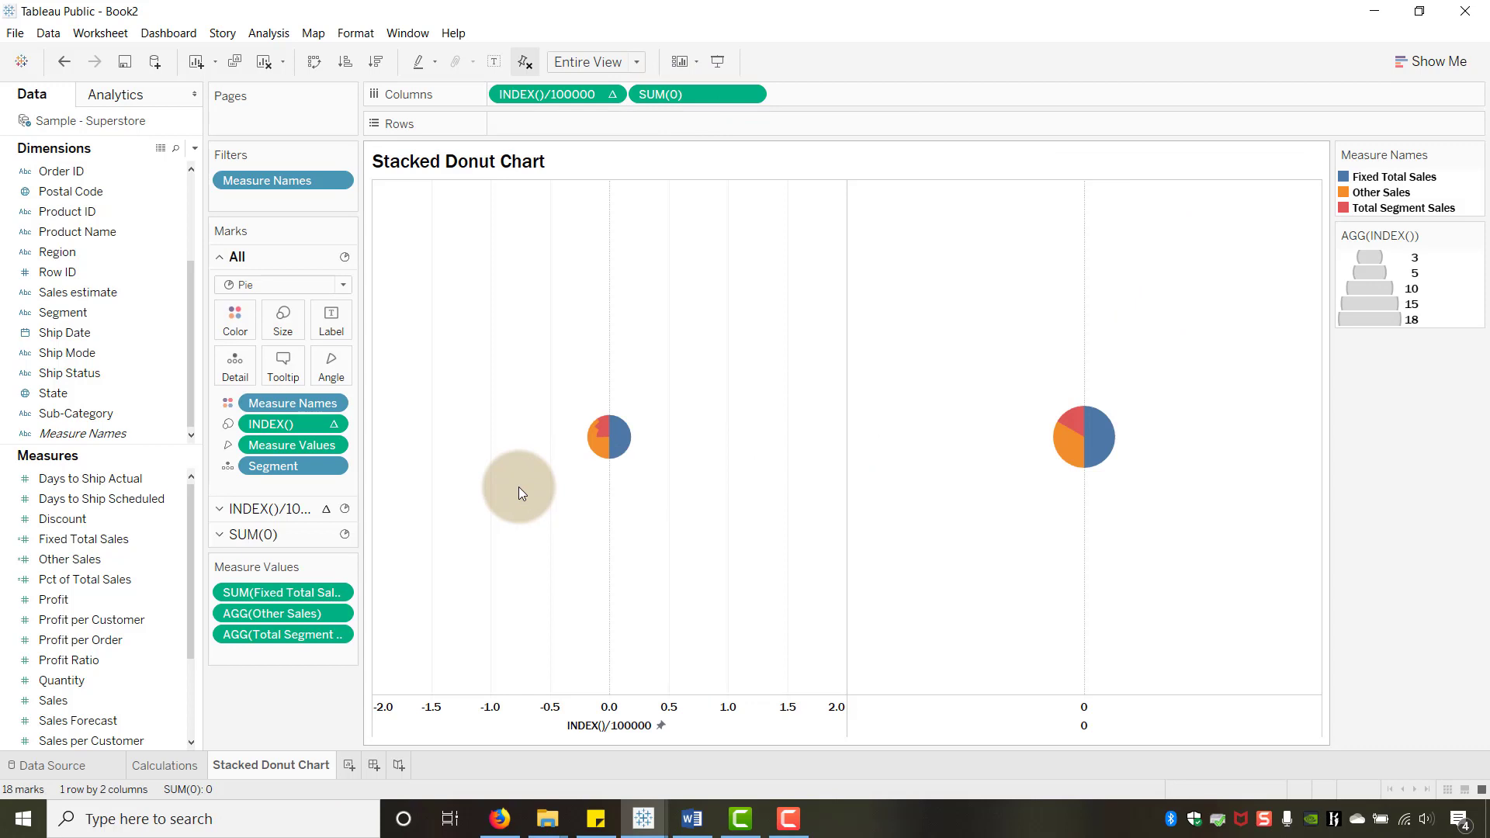
pyautogui.rightClick(1011, 721)
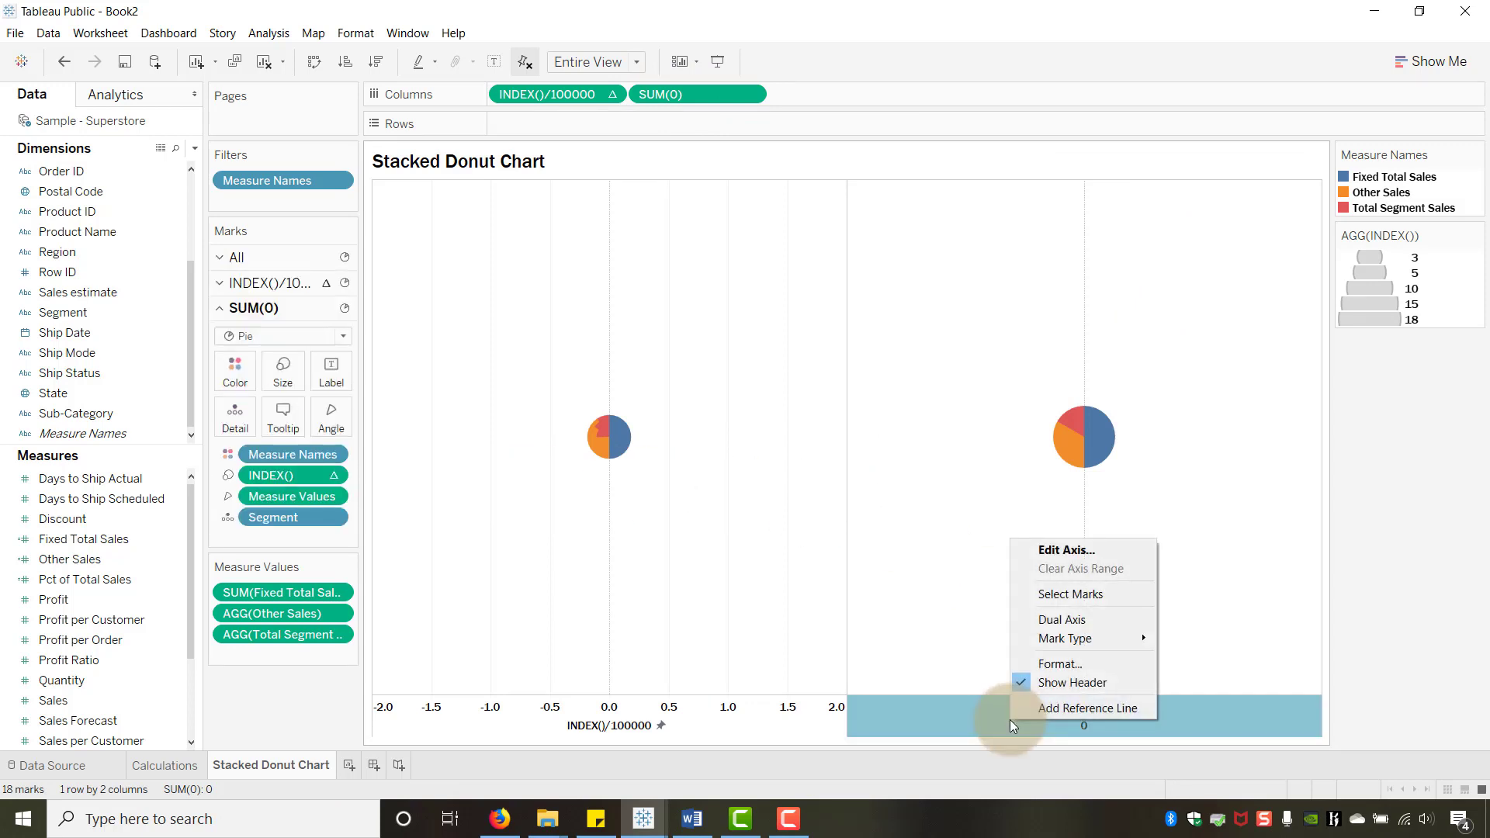
pyautogui.click(1059, 619)
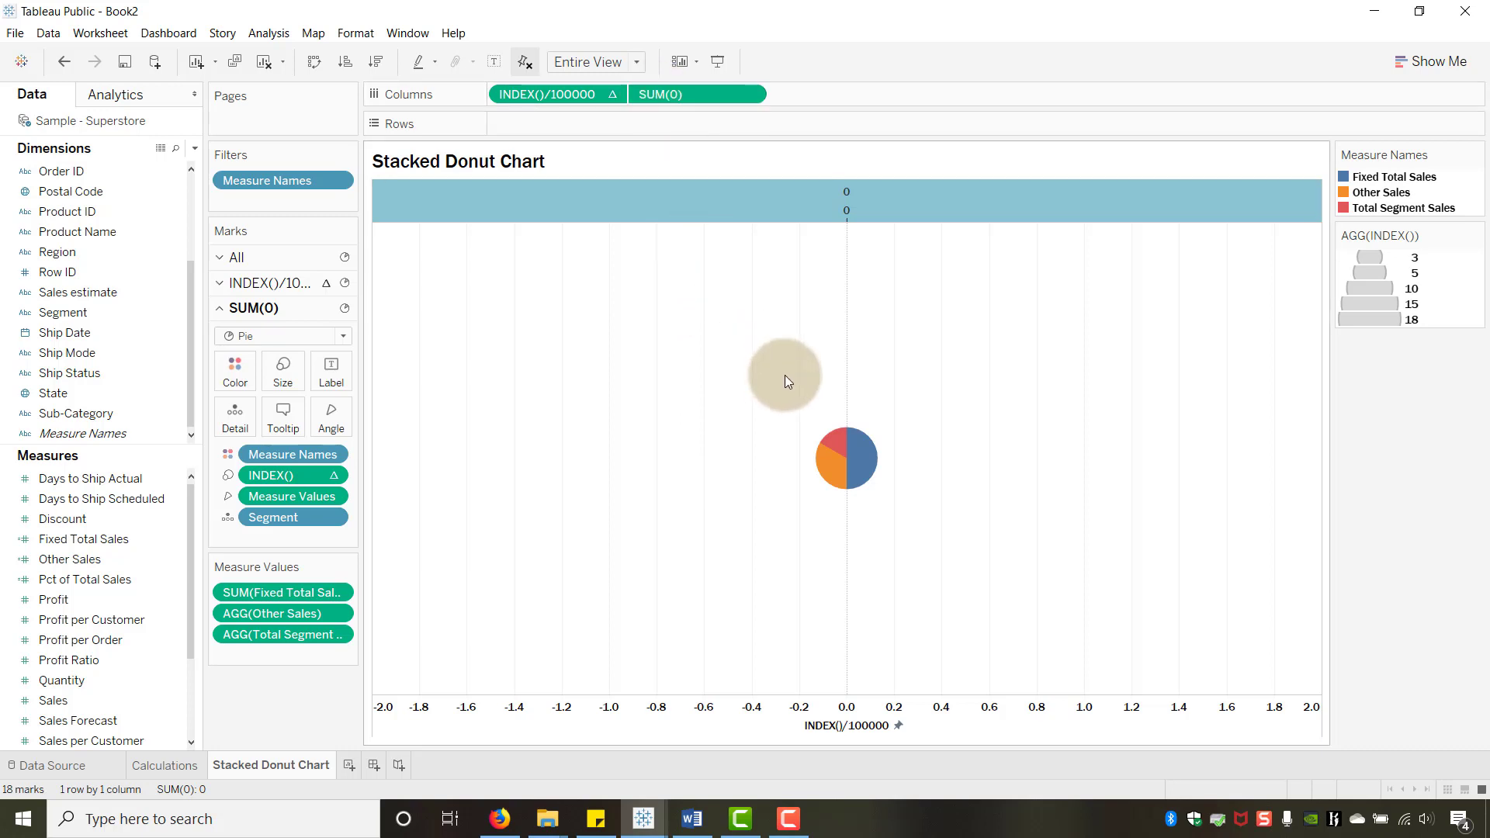
# Enlarge the pie marks on both layers and remove Segment and INDEX() from the SUM(0) card
pyautogui.click(292, 365)
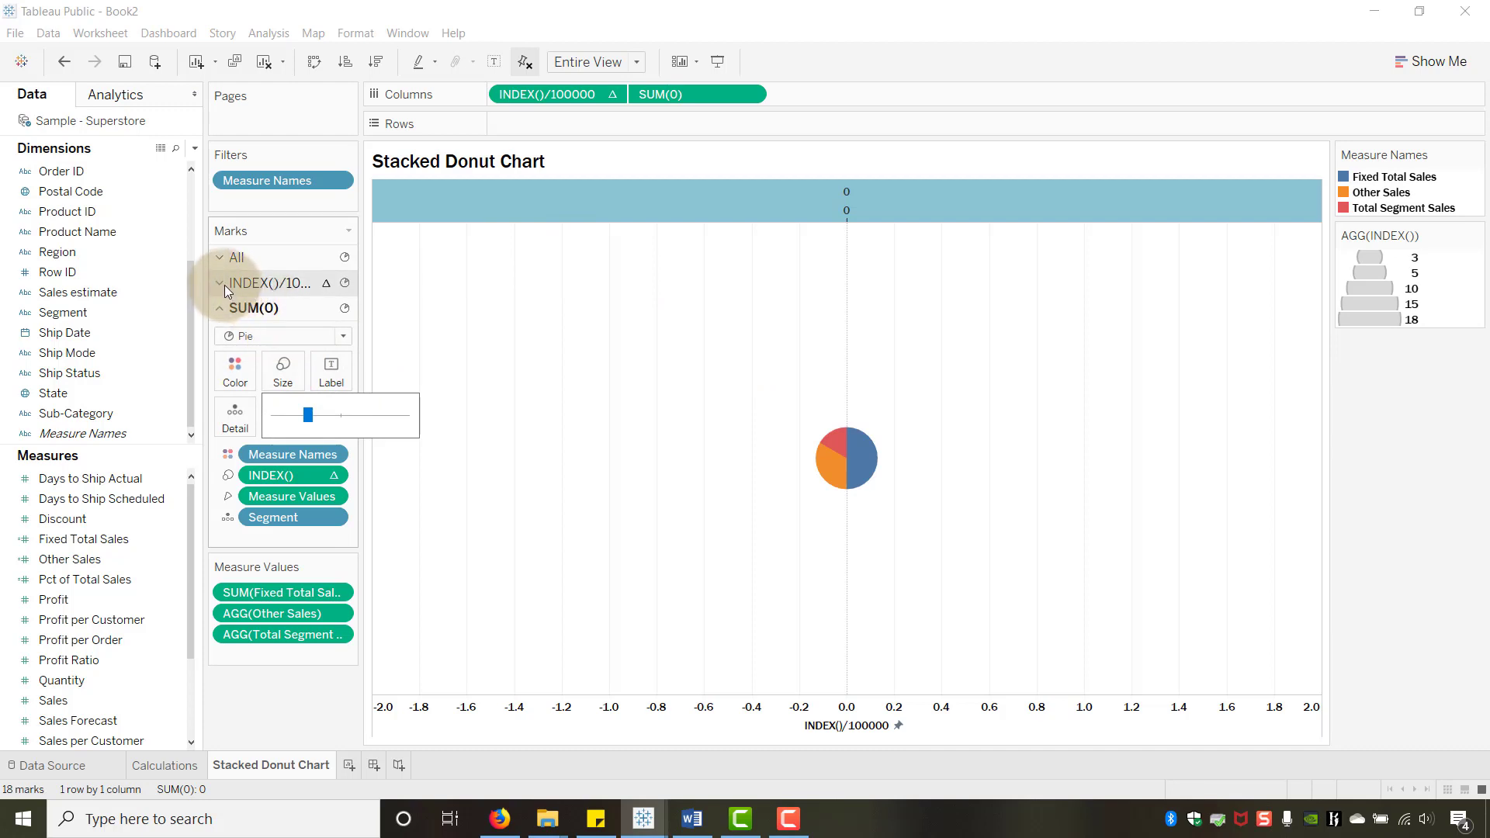
pyautogui.click(219, 282)
pyautogui.click(286, 359)
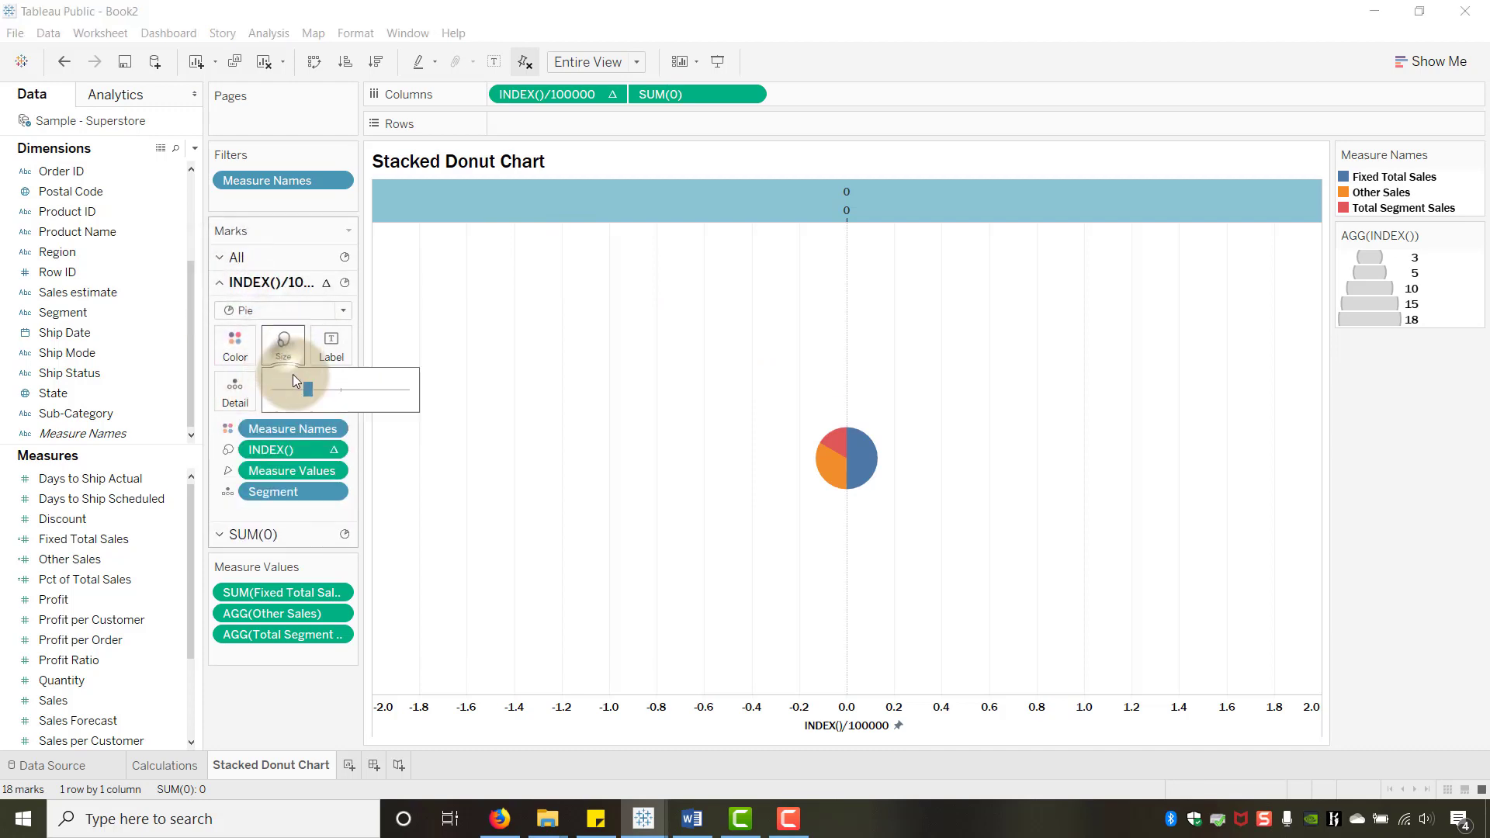
pyautogui.moveTo(309, 389); pyautogui.dragTo(362, 390)
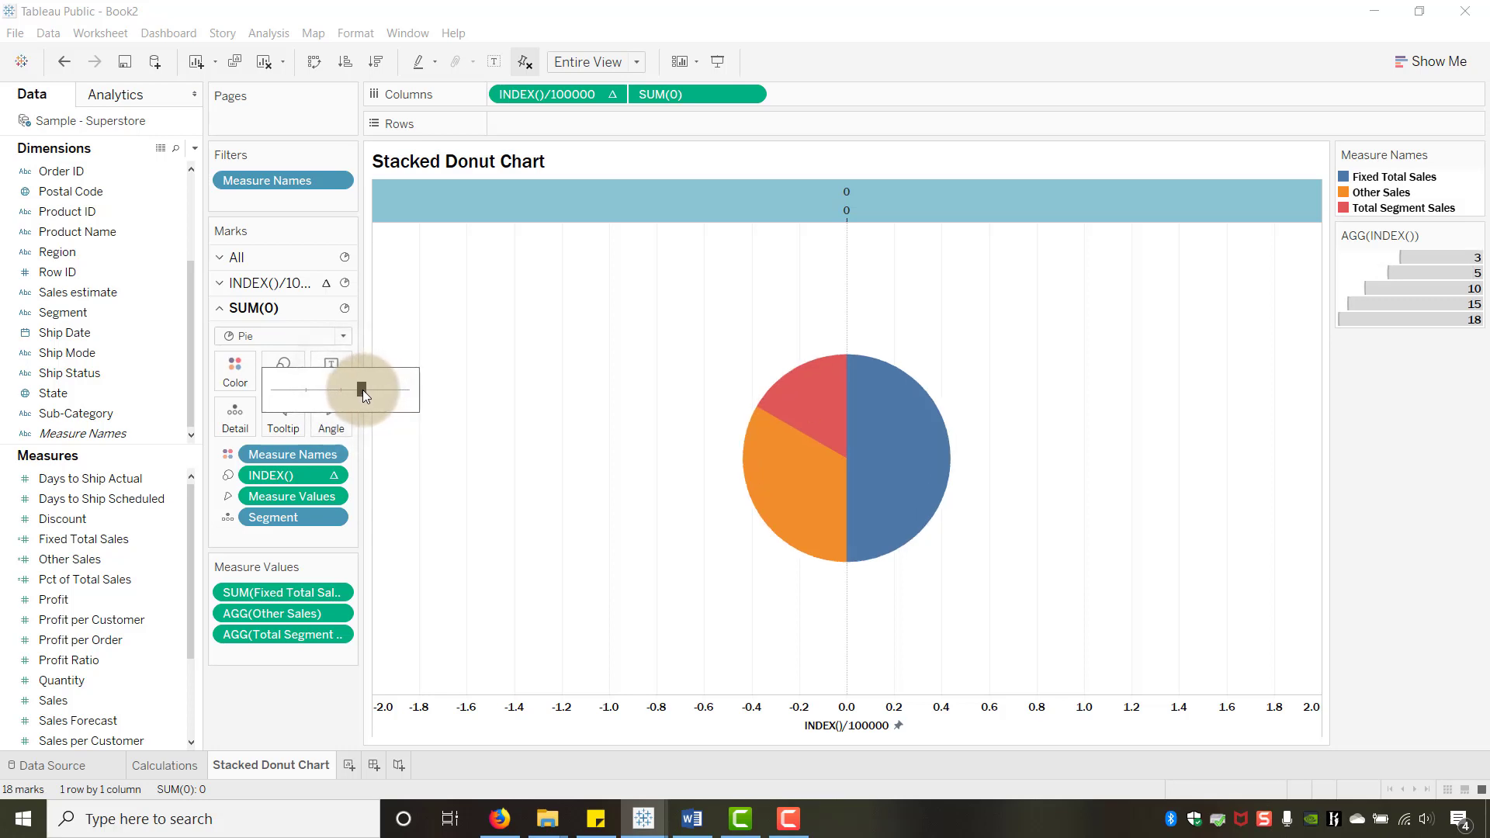
pyautogui.click(218, 283)
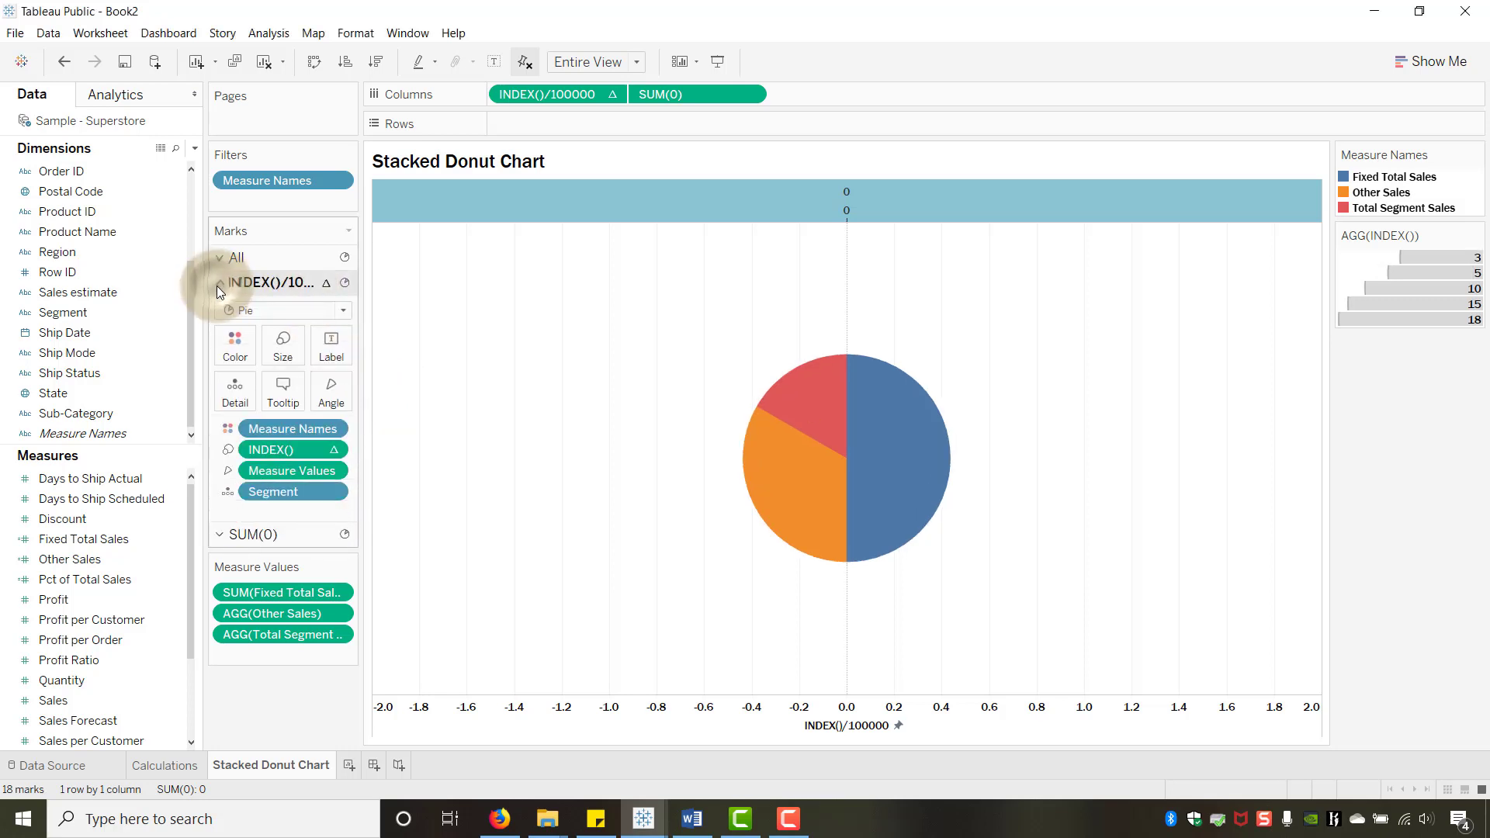
pyautogui.click(283, 341)
pyautogui.moveTo(359, 399); pyautogui.dragTo(367, 395)
pyautogui.click(450, 536)
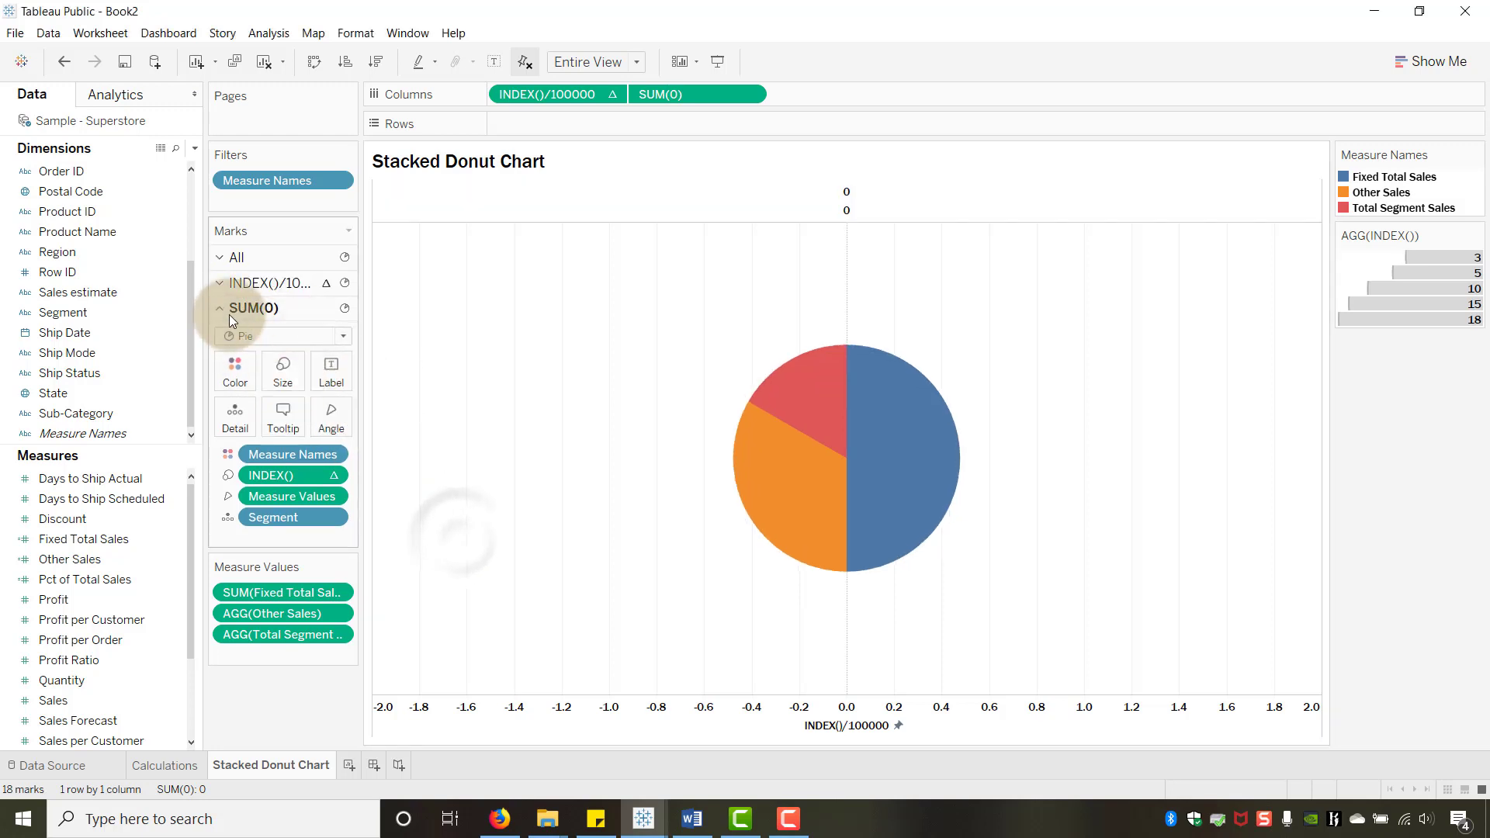
pyautogui.moveTo(273, 518); pyautogui.dragTo(267, 692)
pyautogui.moveTo(263, 477); pyautogui.dragTo(268, 700)
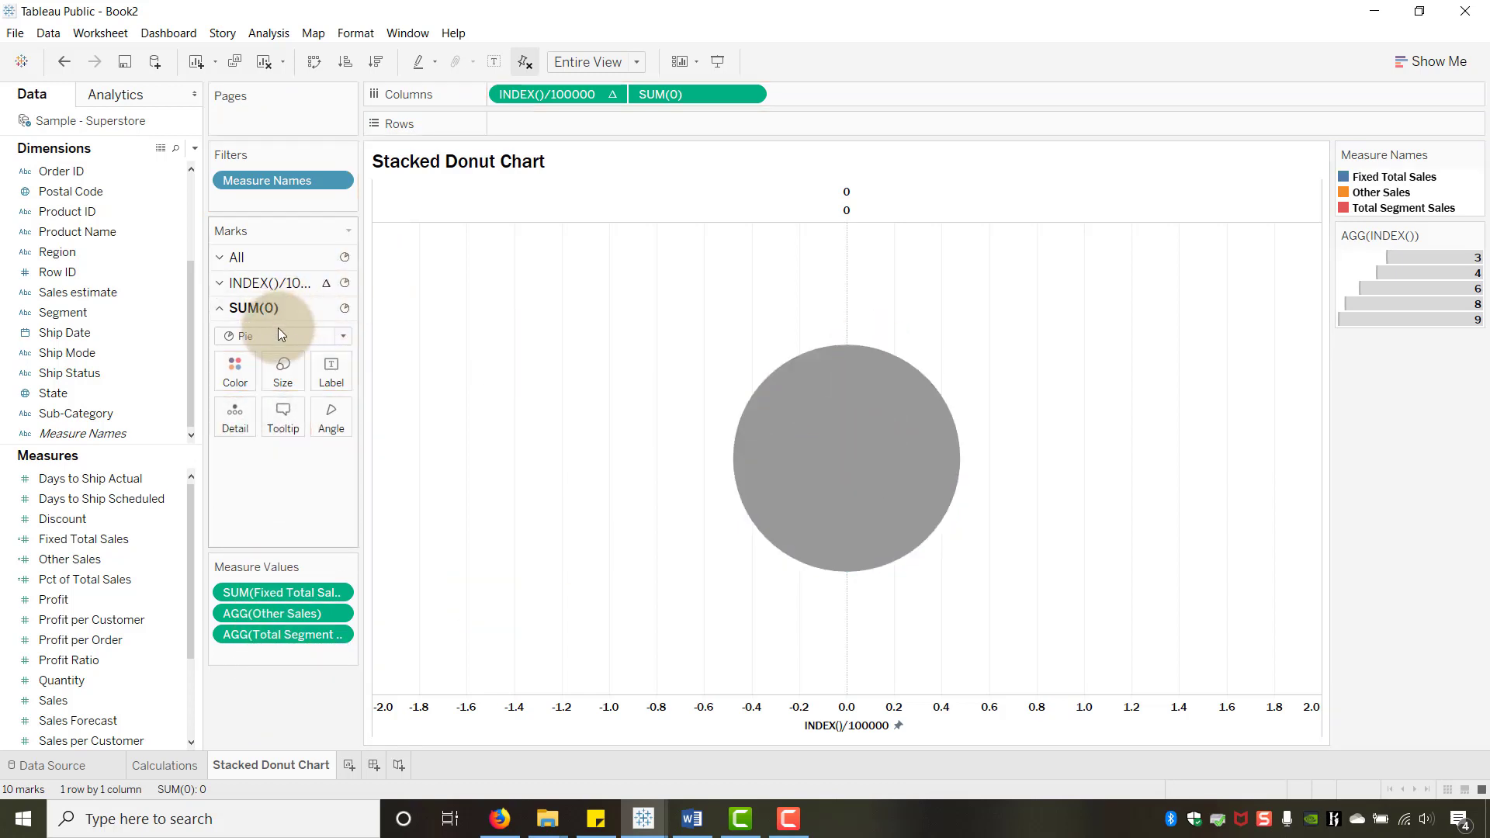
# Reduce the SUM(0) layer's mark size so the grey circle becomes the donut hole
pyautogui.click(282, 386)
pyautogui.moveTo(360, 415); pyautogui.dragTo(329, 417)
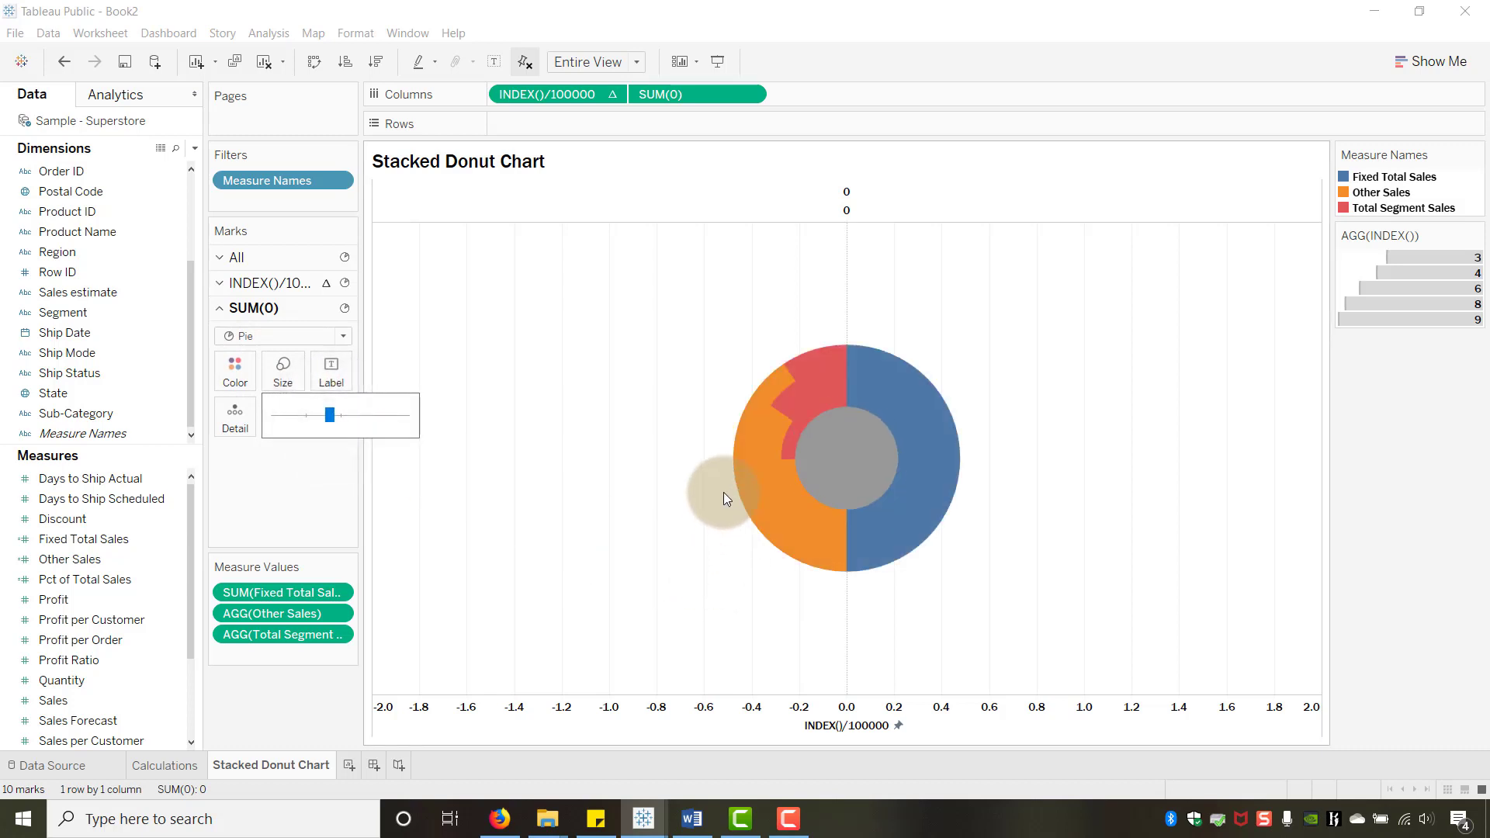
pyautogui.moveTo(779, 440)
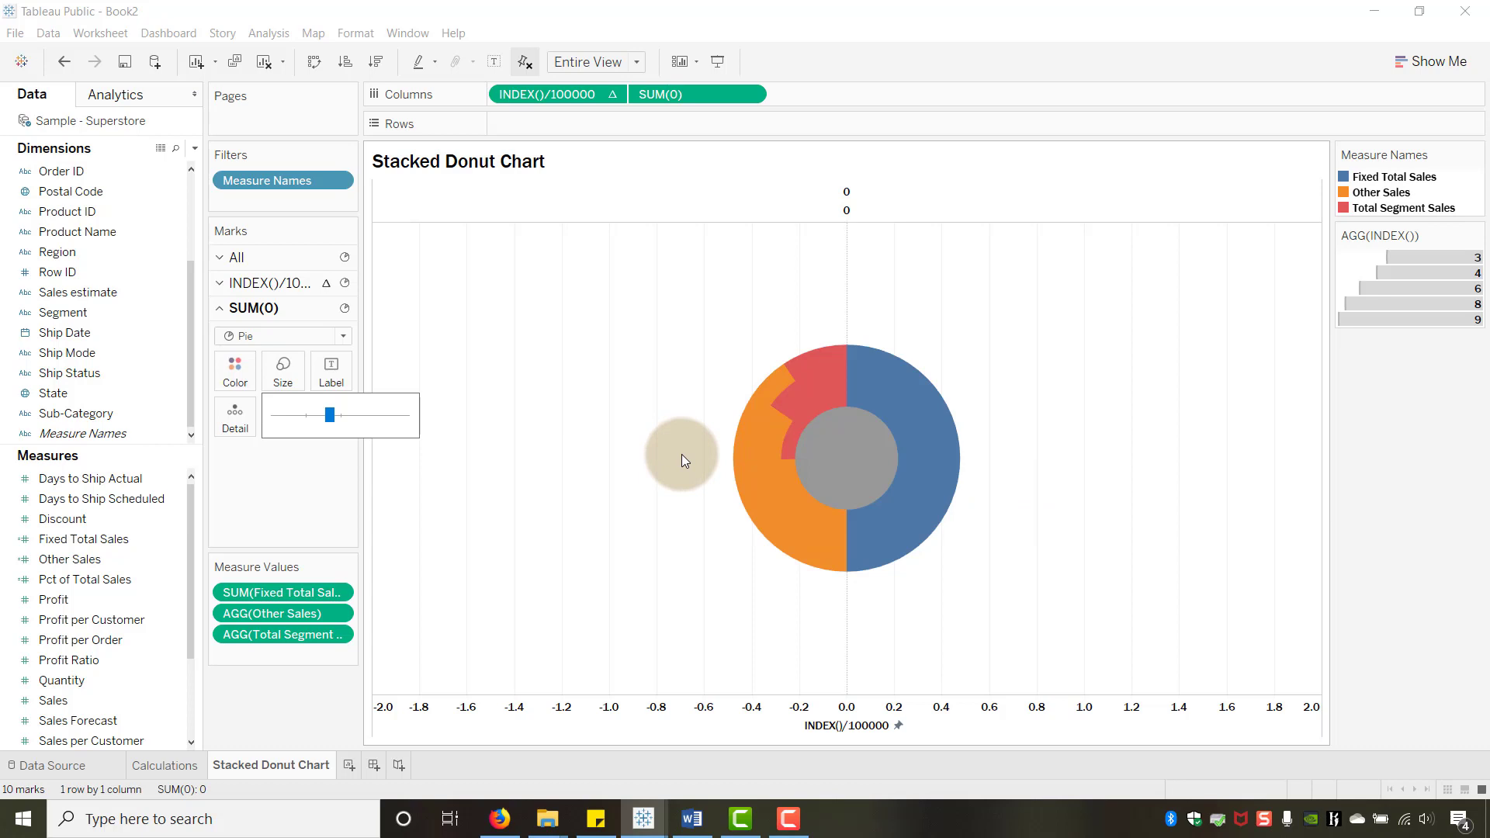
# Set a white border on the INDEX() layer's donut ring marks
pyautogui.click(225, 284)
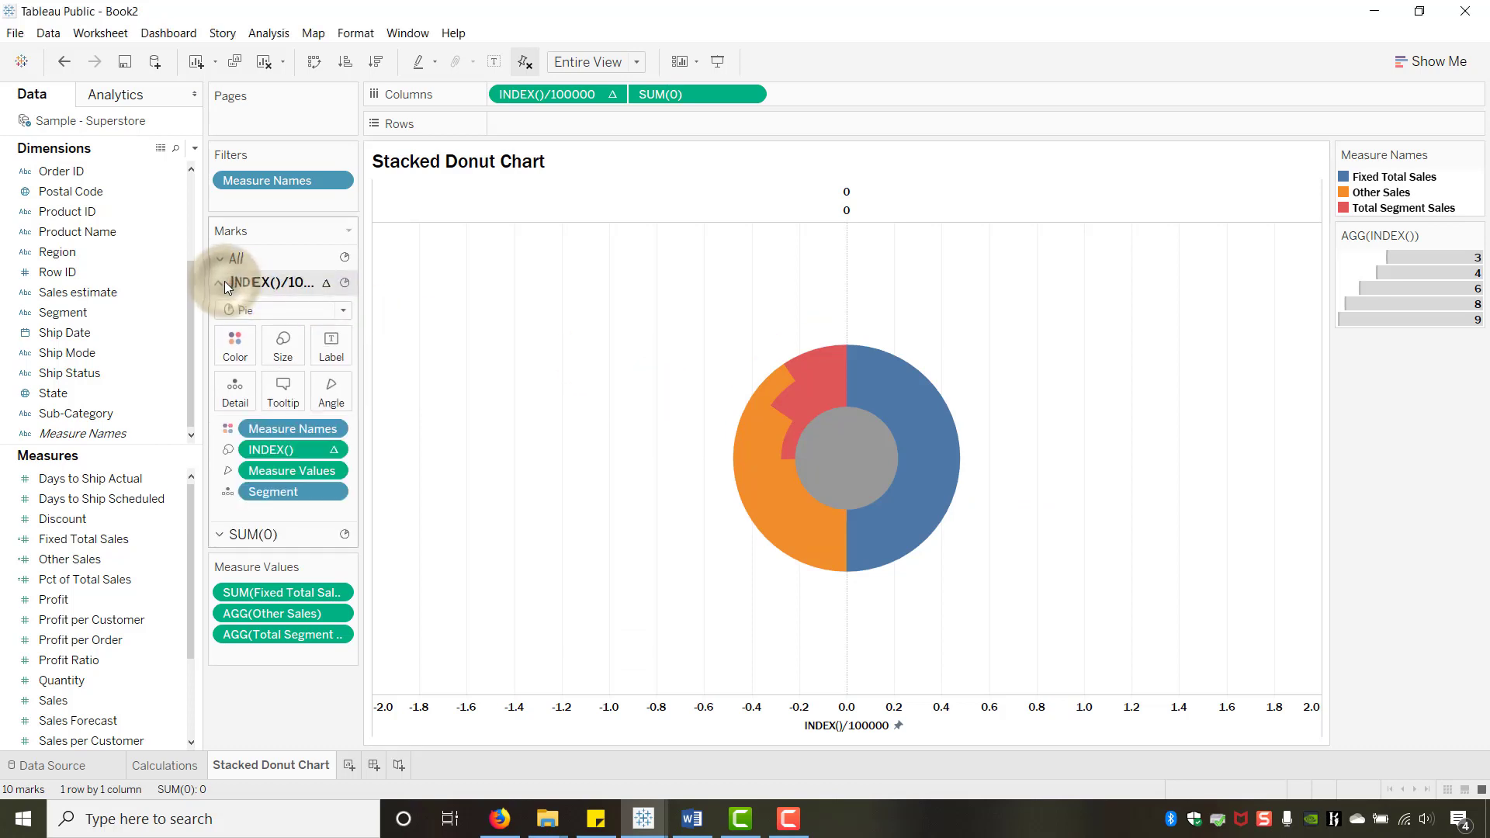
pyautogui.click(282, 344)
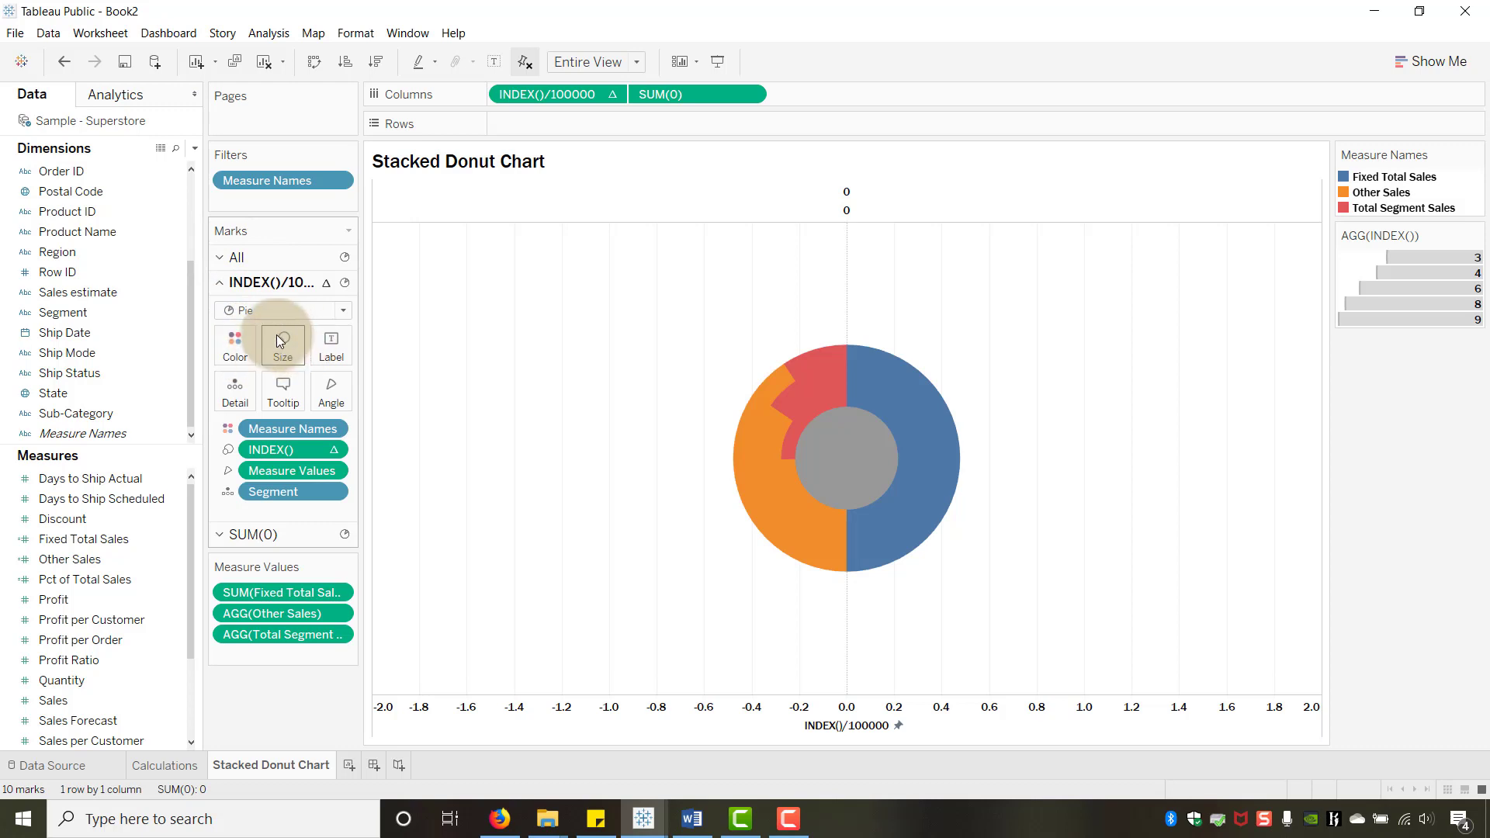
pyautogui.click(332, 351)
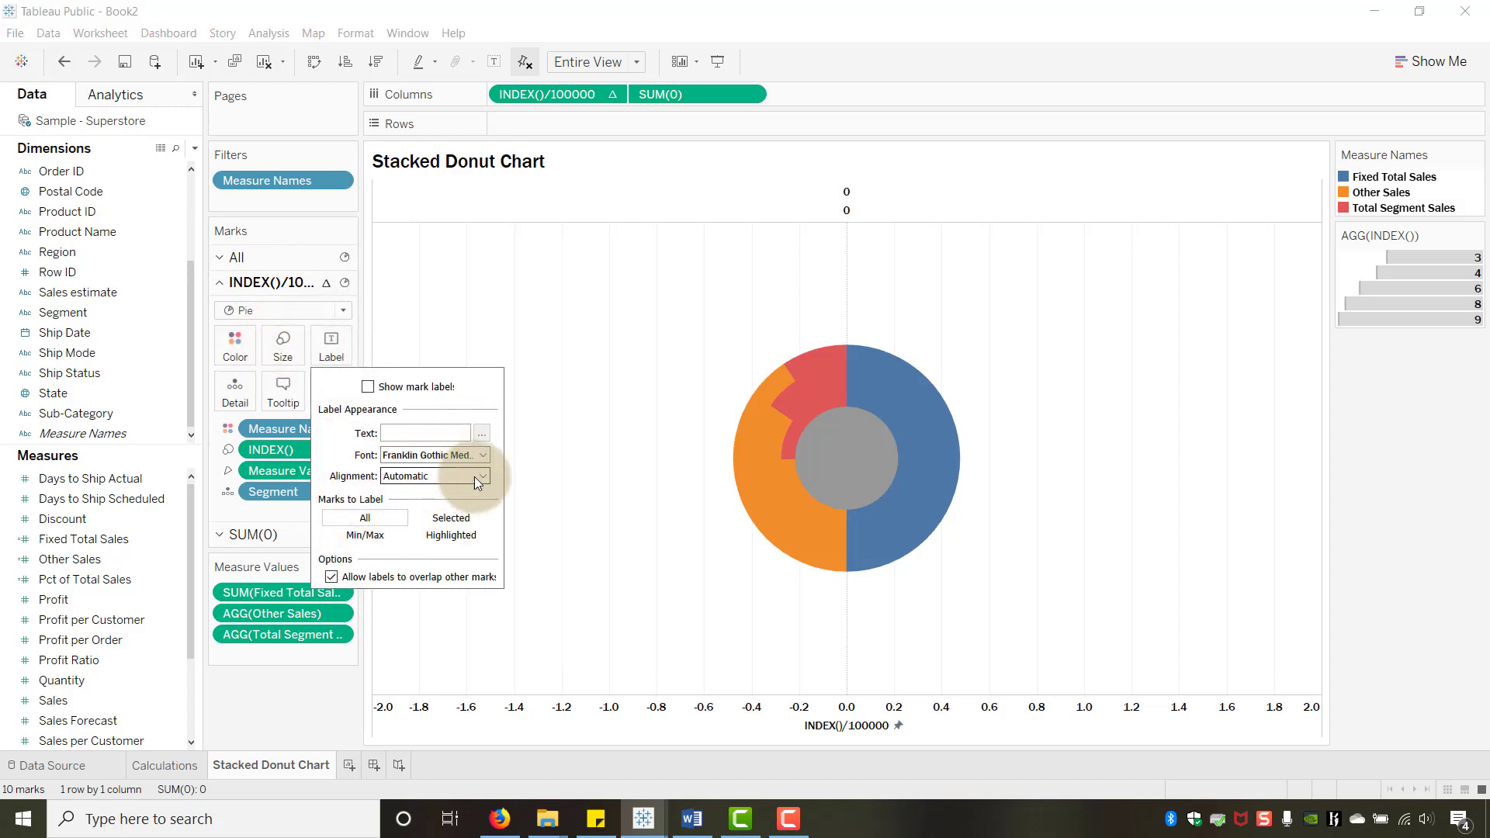
pyautogui.click(463, 332)
pyautogui.click(229, 338)
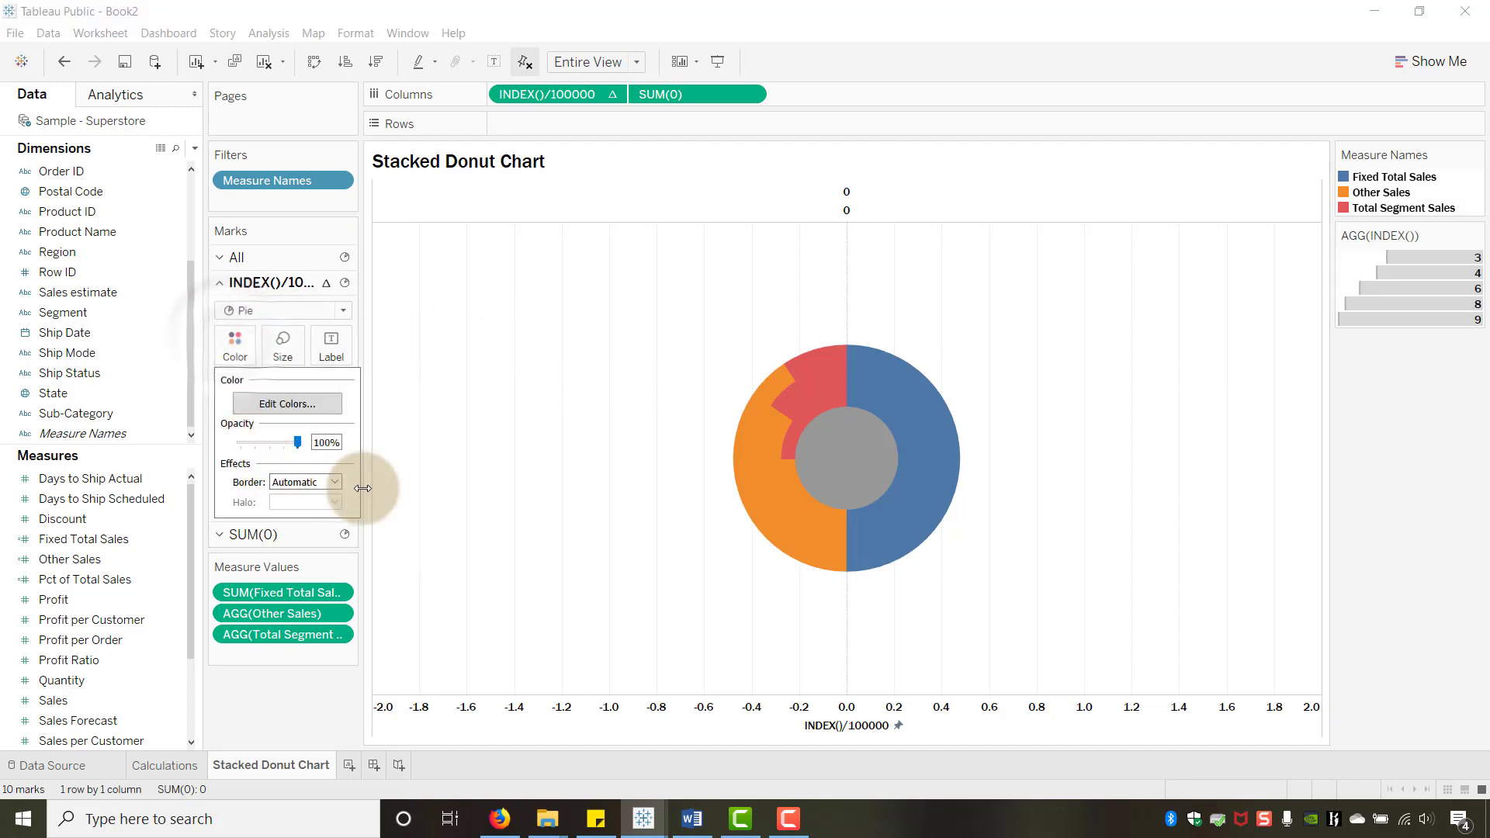
pyautogui.click(333, 482)
pyautogui.click(302, 547)
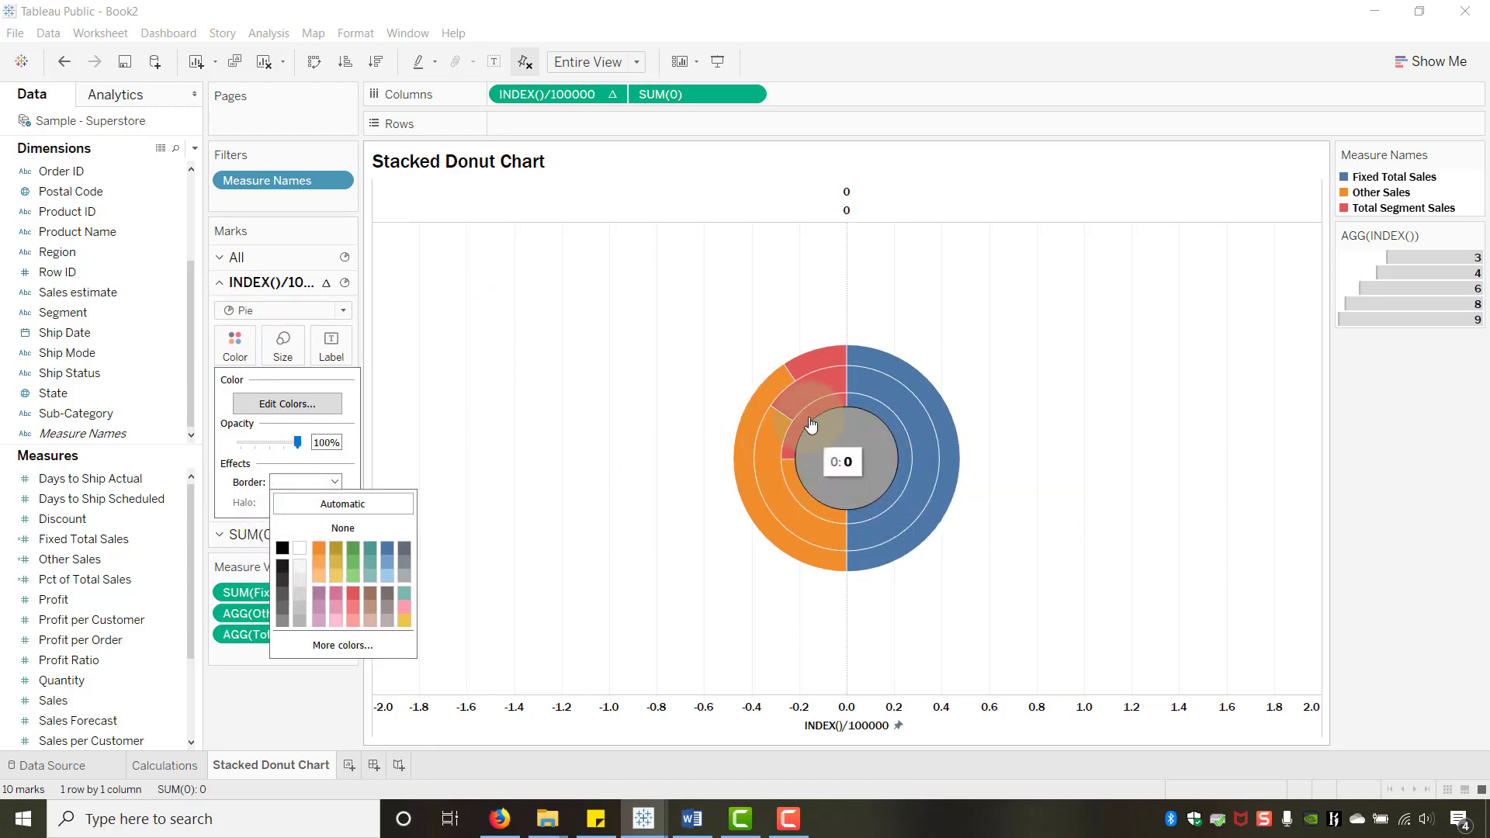
pyautogui.moveTo(799, 405)
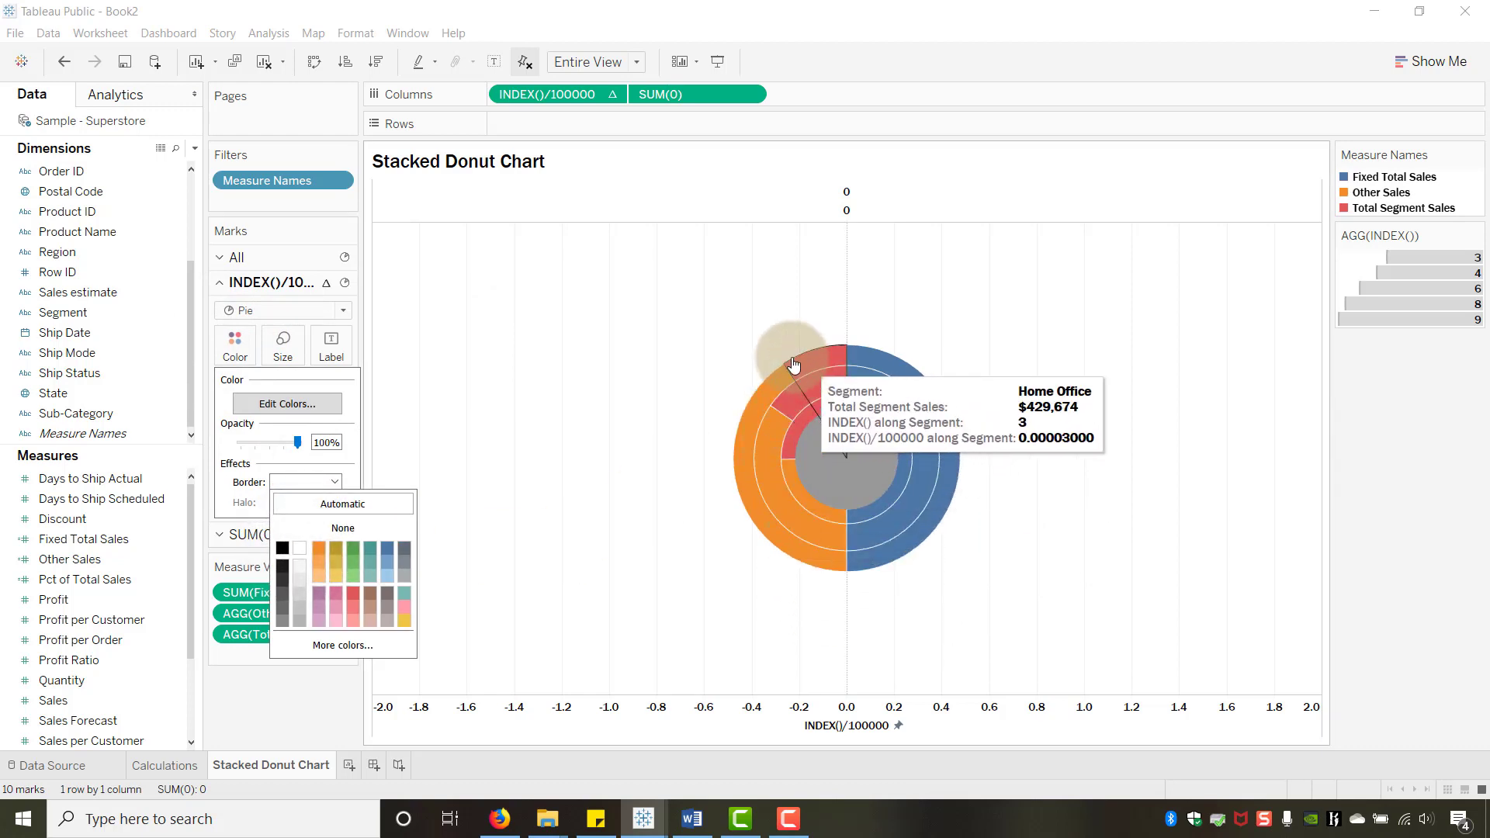
pyautogui.moveTo(842, 467)
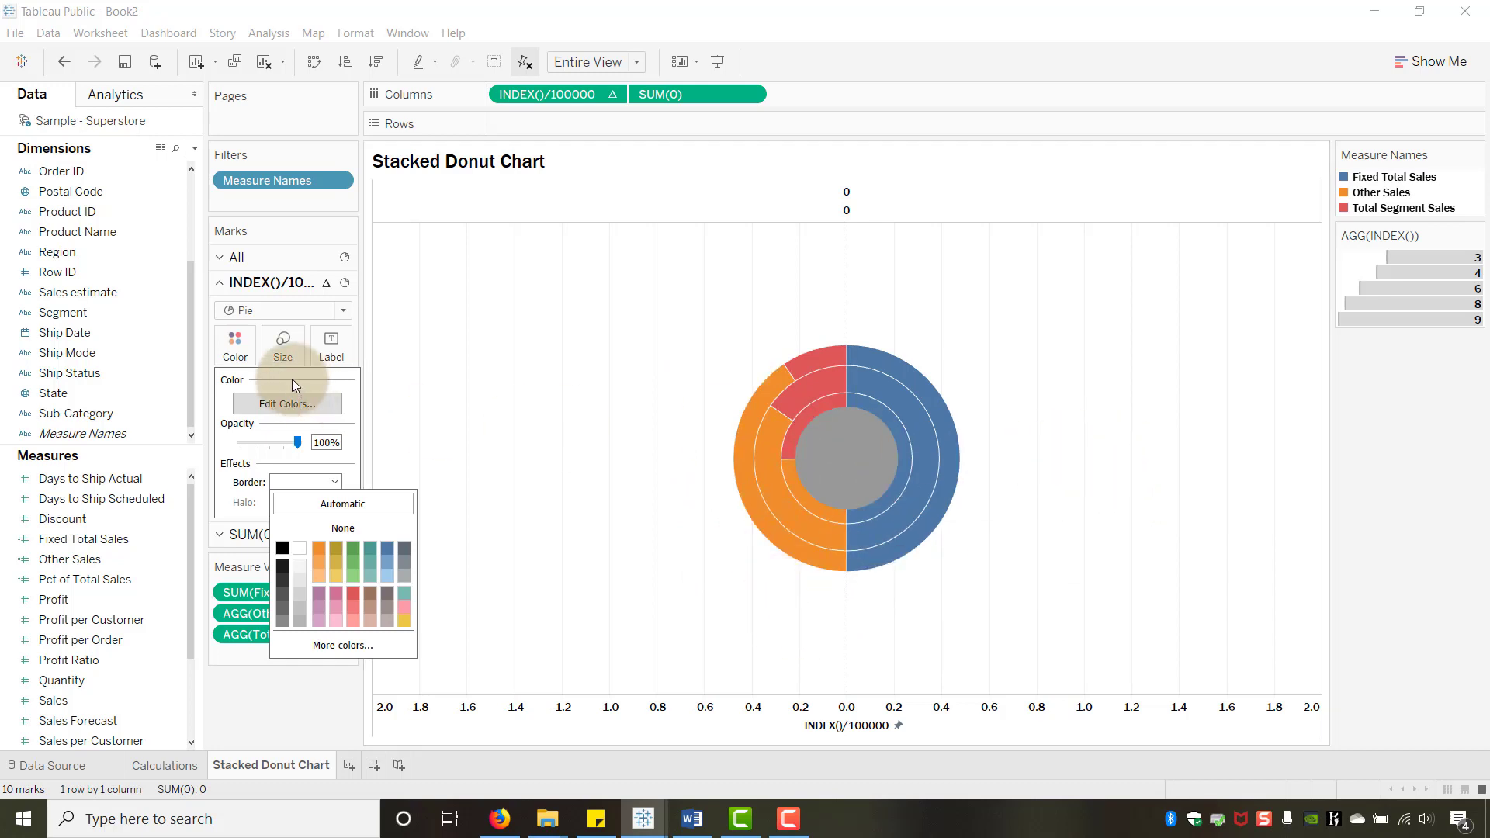
pyautogui.click(264, 711)
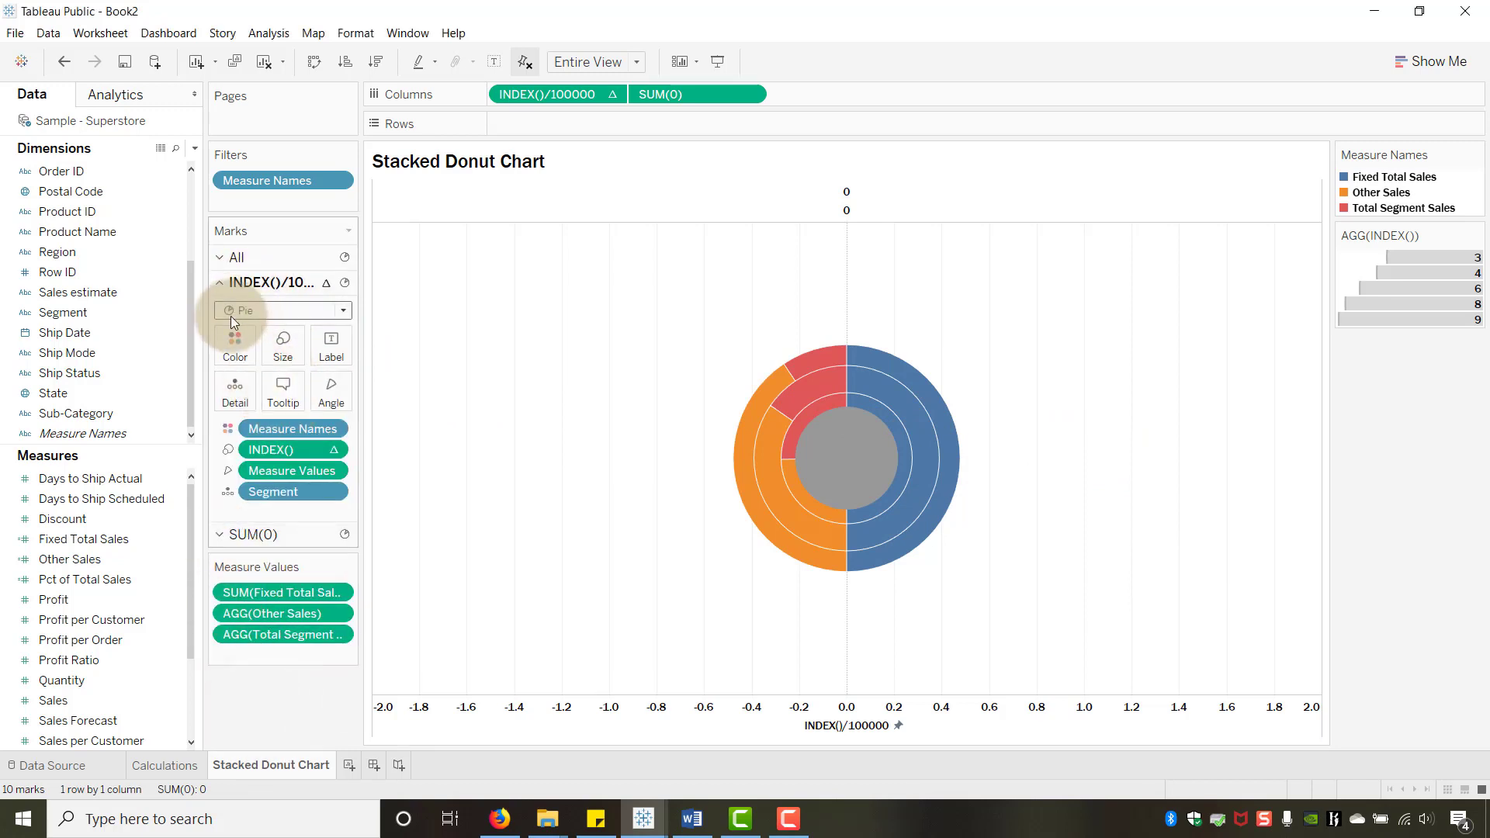
pyautogui.click(233, 345)
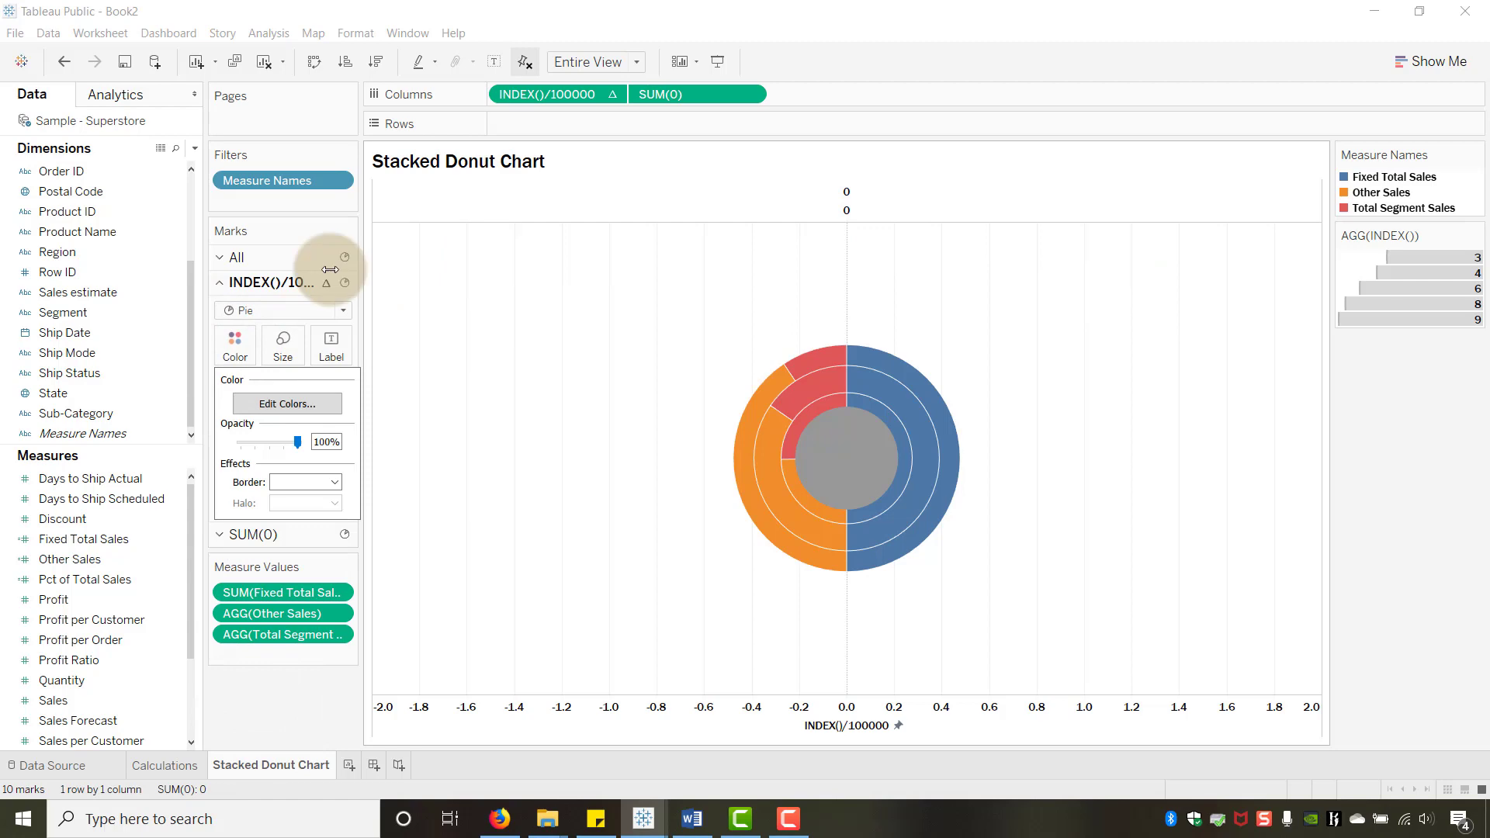
# In Edit Colors, make Fixed Total Sales white and Other Sales grey, then apply
pyautogui.click(257, 402)
pyautogui.moveTo(696, 232); pyautogui.dragTo(426, 263)
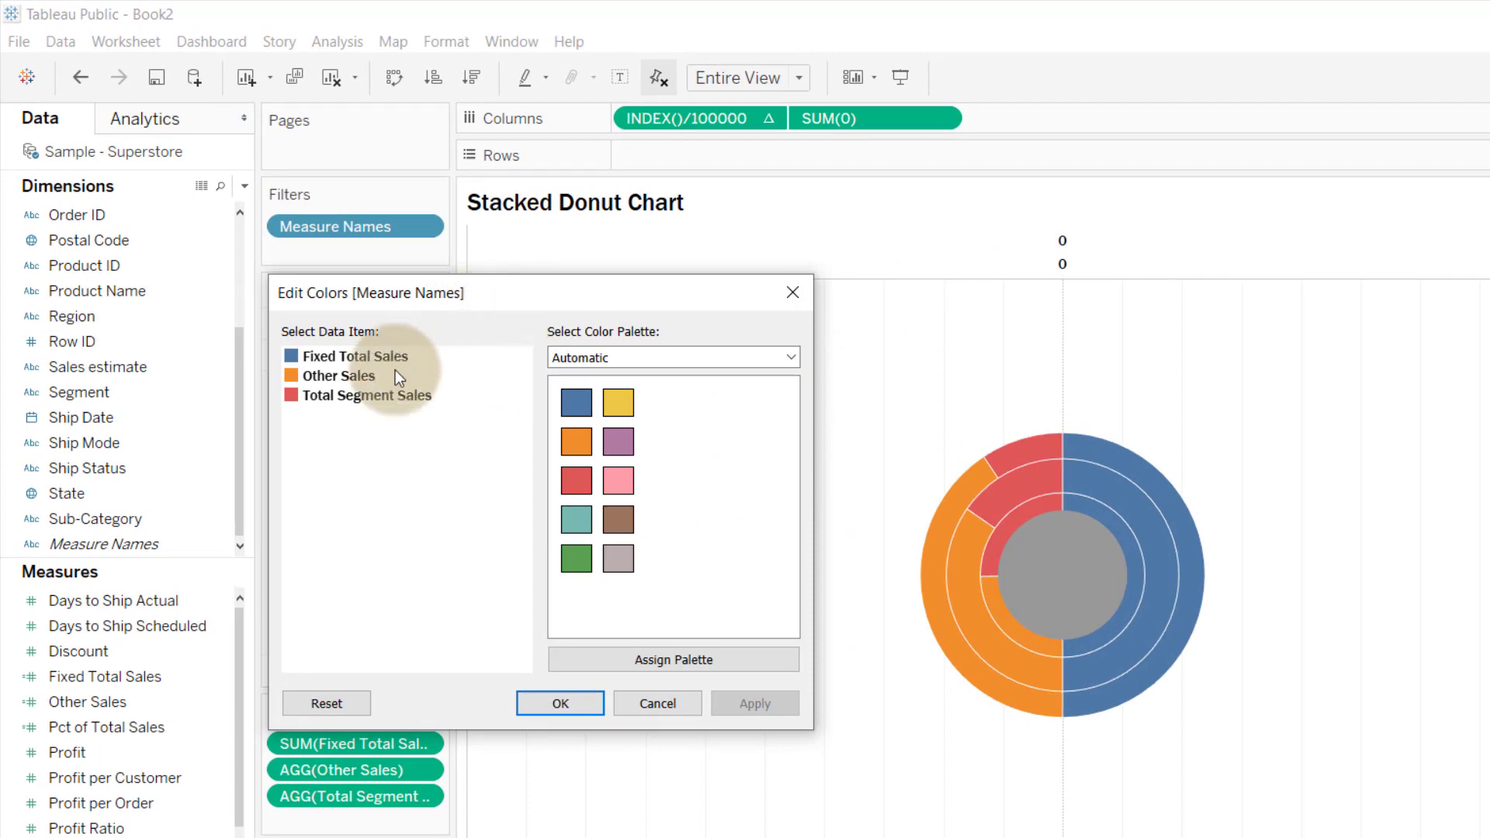
pyautogui.doubleClick(334, 357)
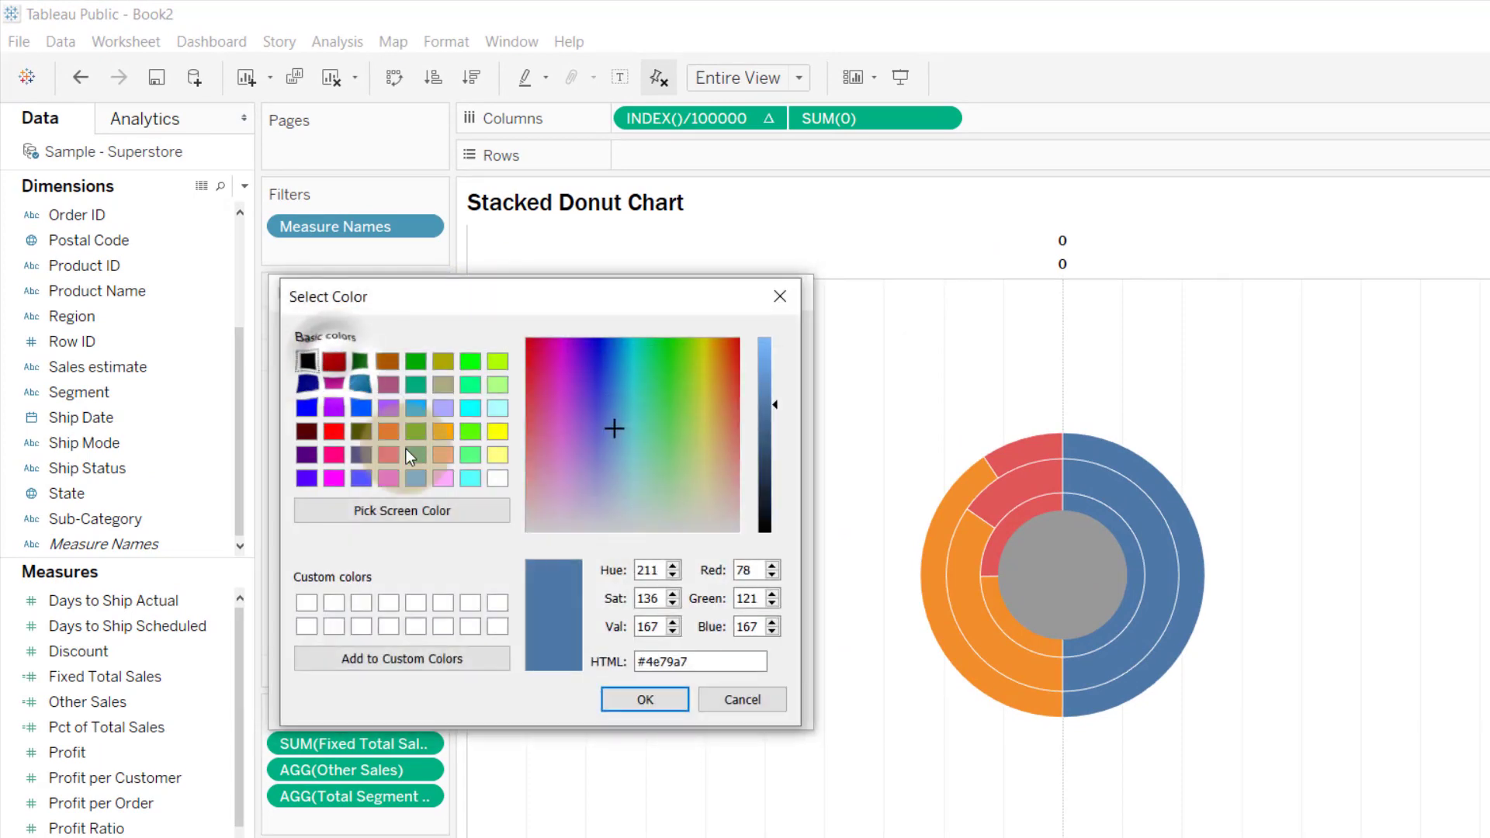
pyautogui.click(495, 479)
pyautogui.click(617, 694)
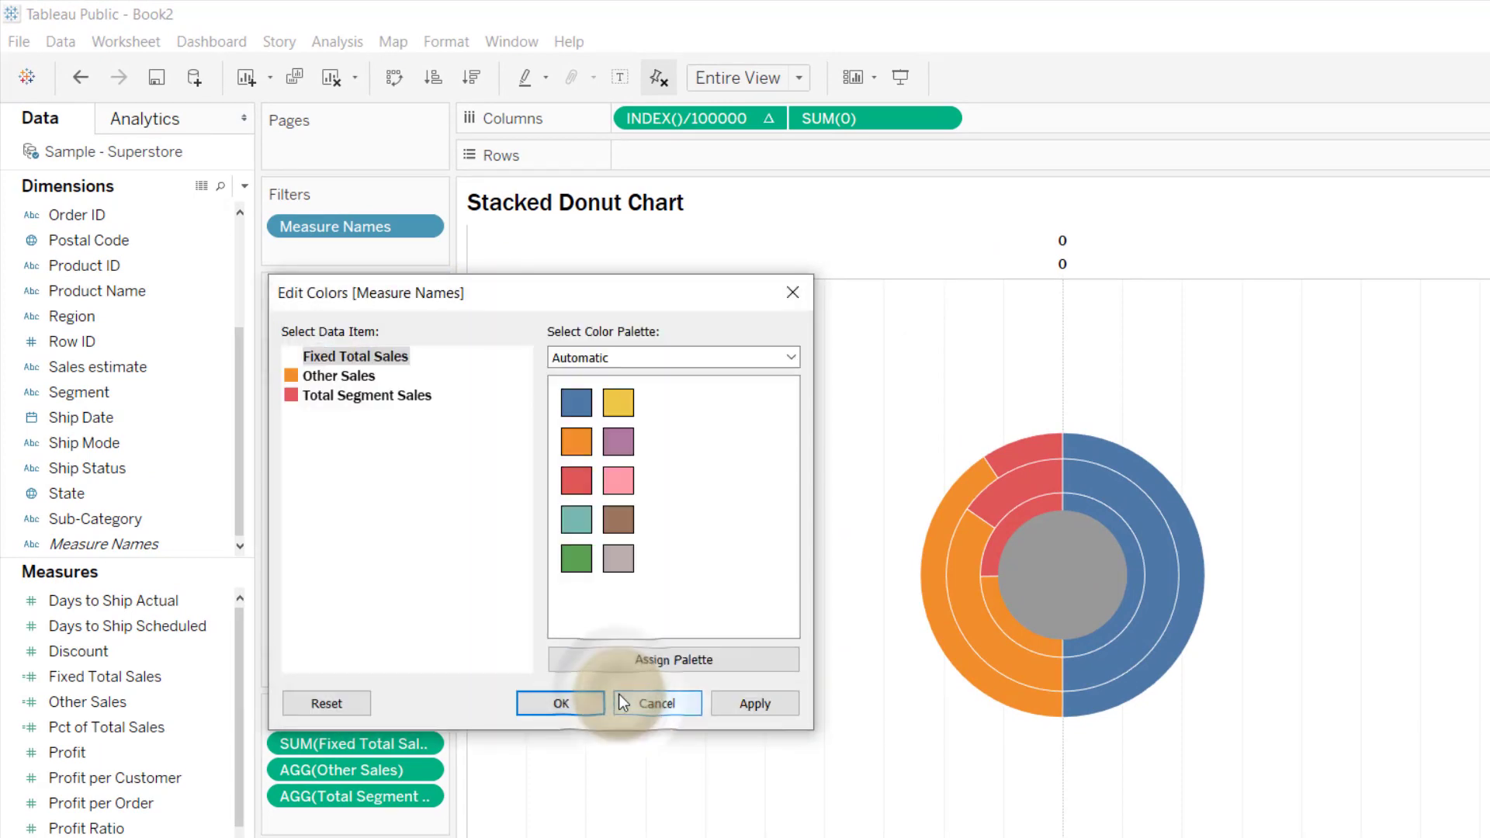
pyautogui.click(341, 377)
pyautogui.click(618, 557)
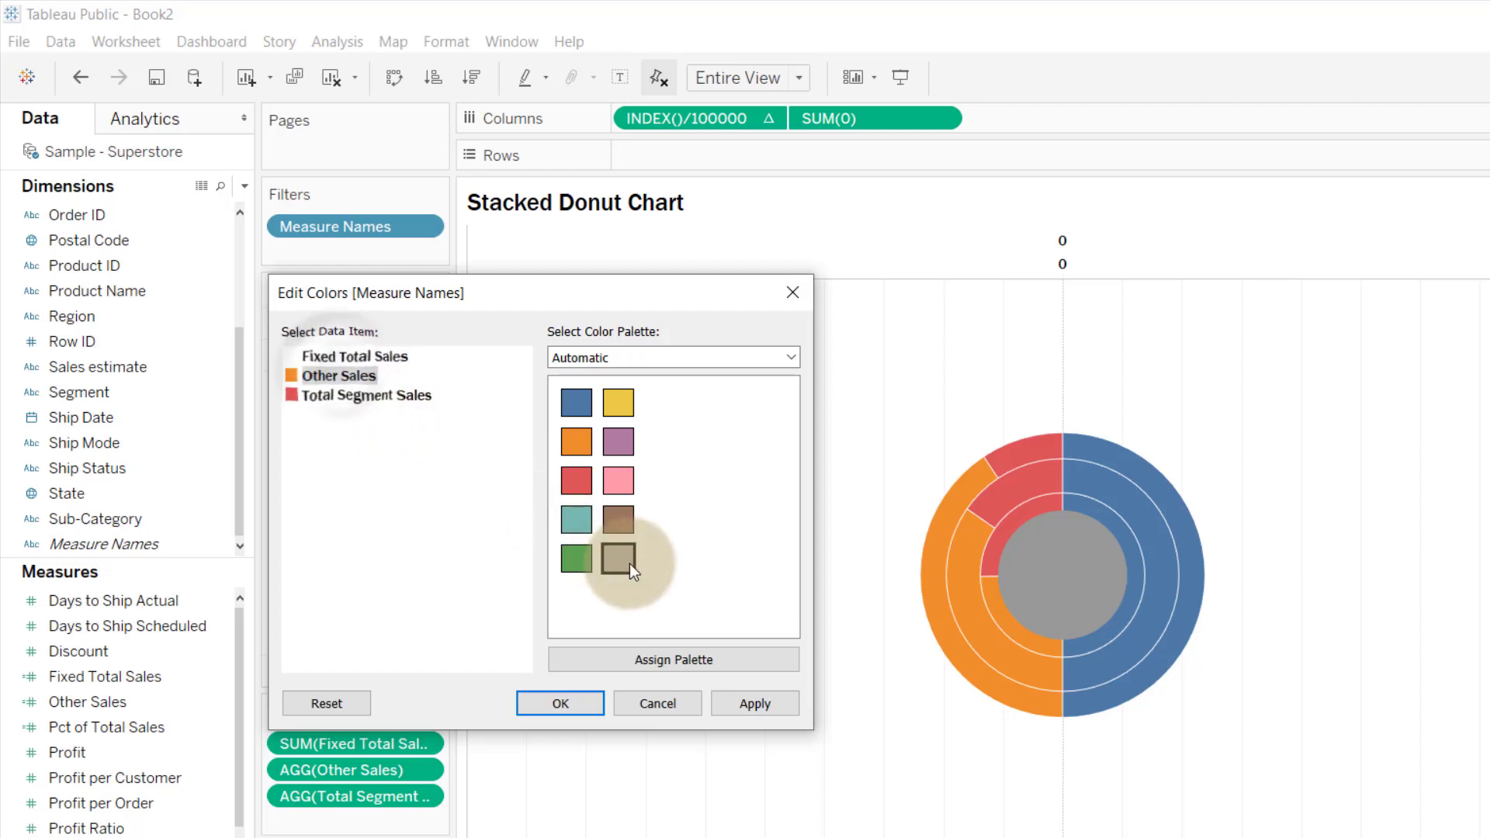
pyautogui.click(338, 416)
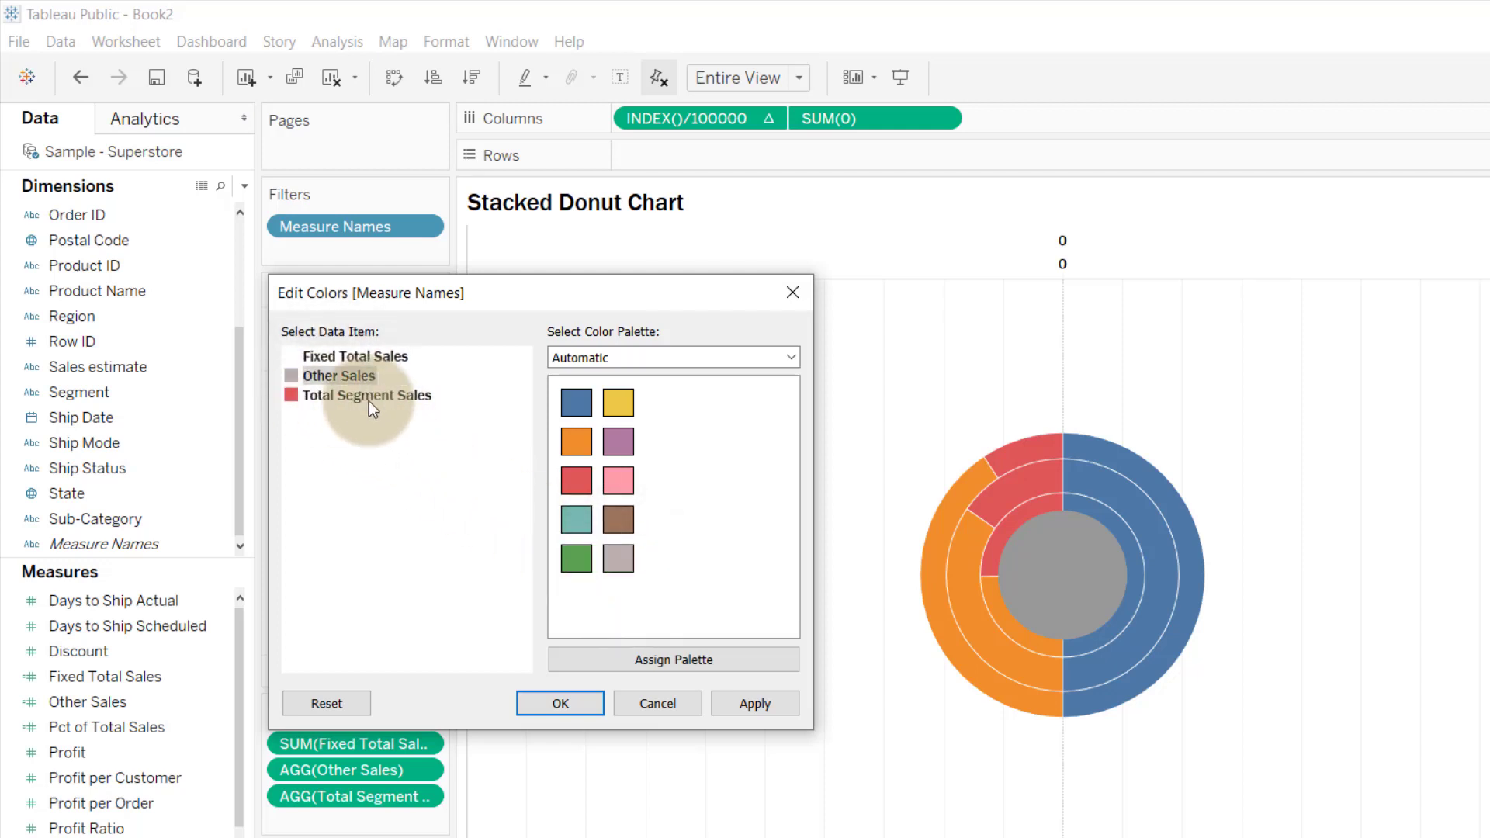
pyautogui.click(753, 705)
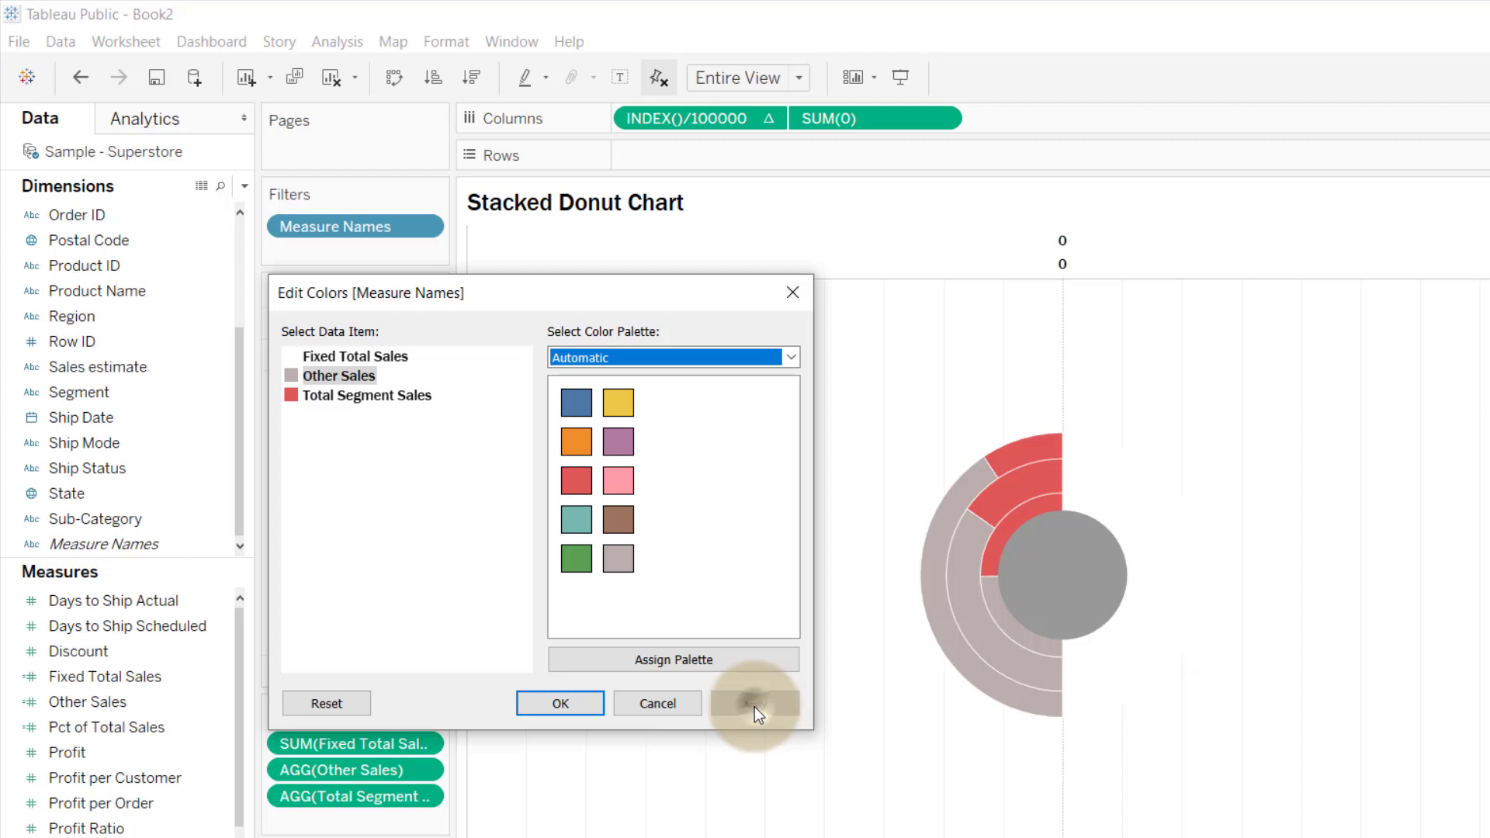
pyautogui.click(560, 703)
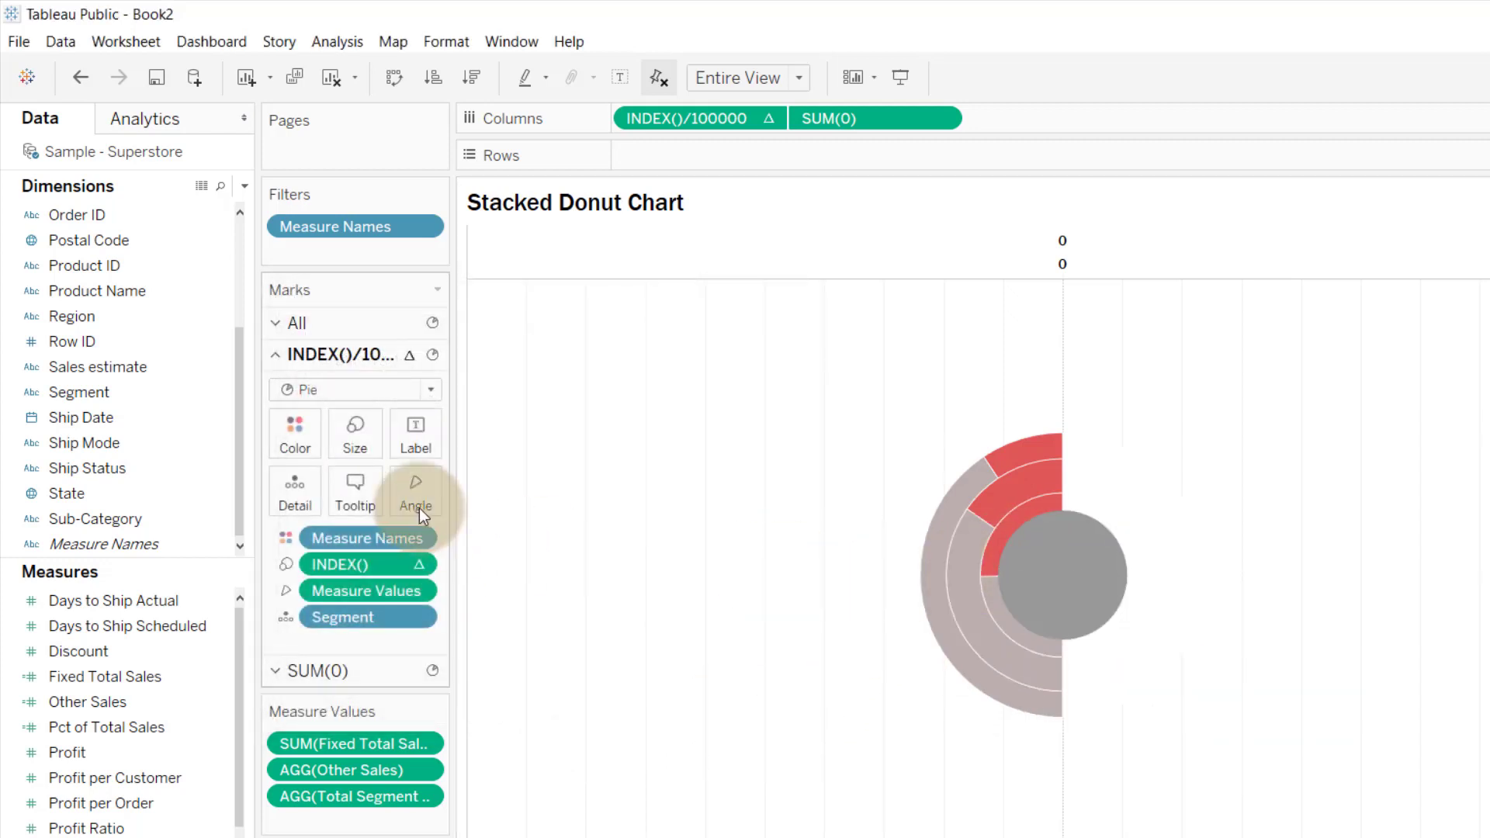
# Slightly reduce the size of the SUM(0) centre pie
pyautogui.click(277, 674)
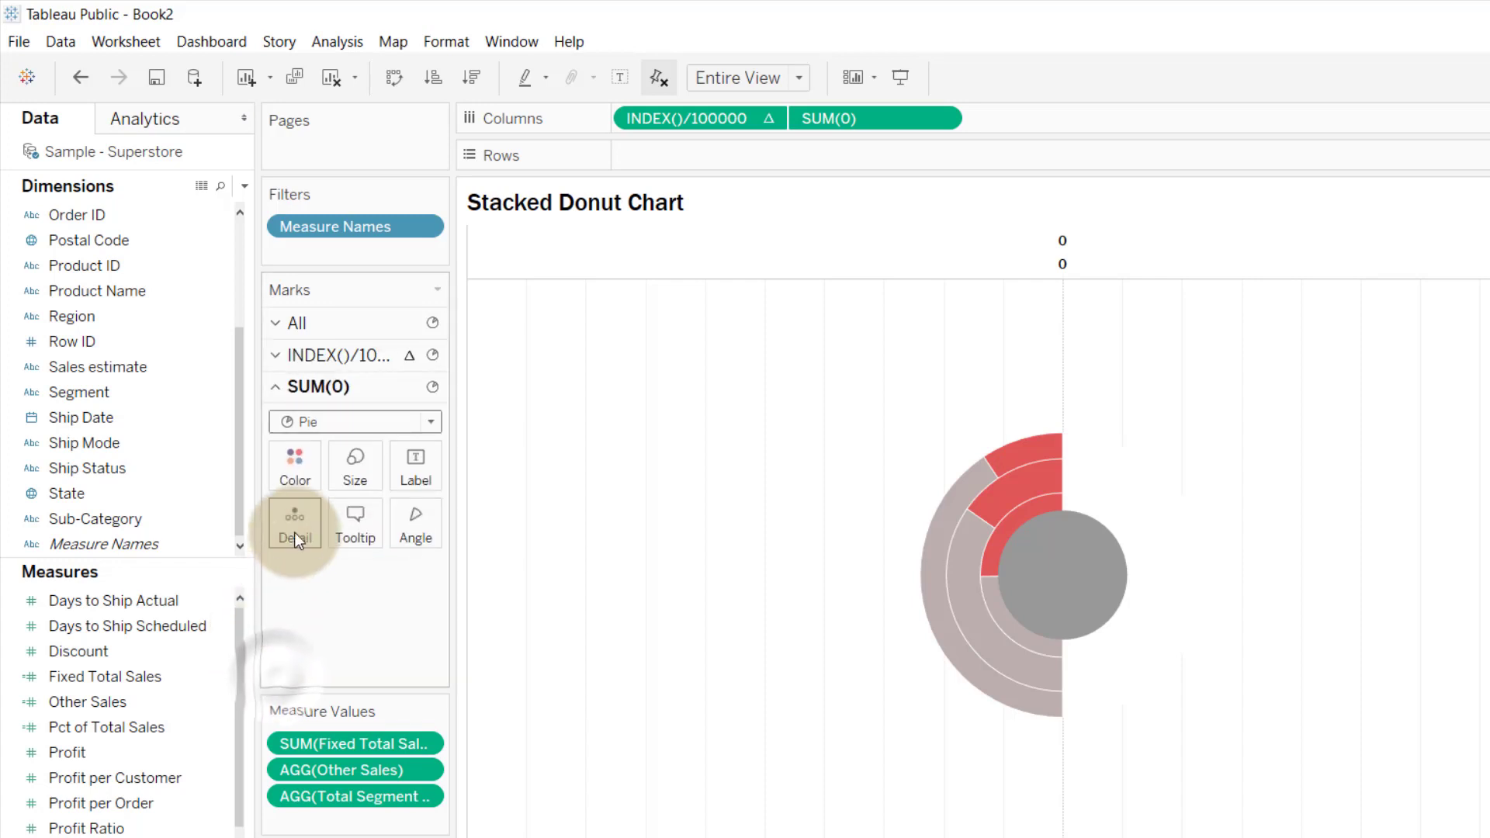
pyautogui.click(355, 477)
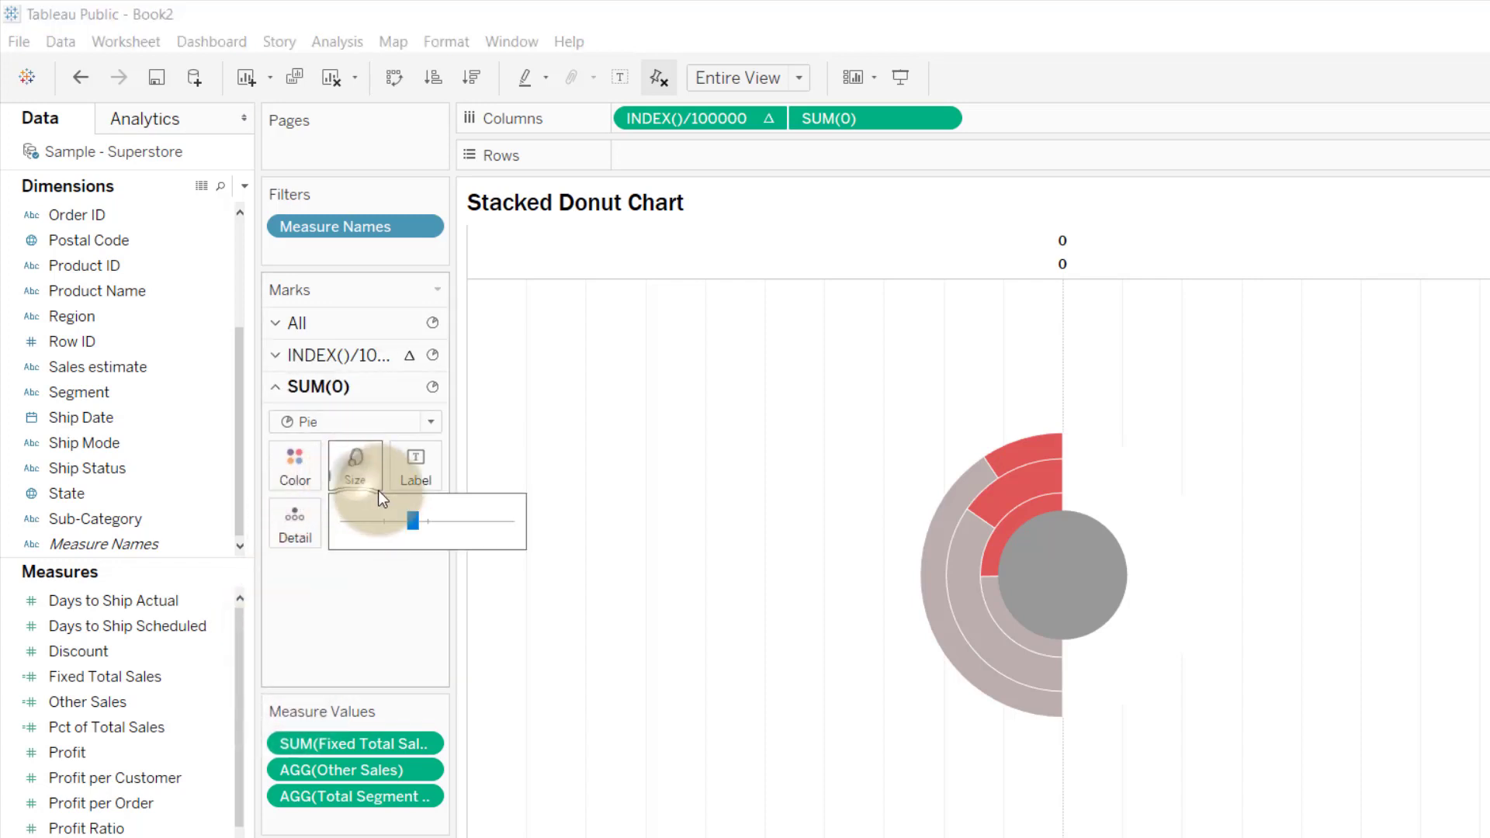
pyautogui.click(408, 523)
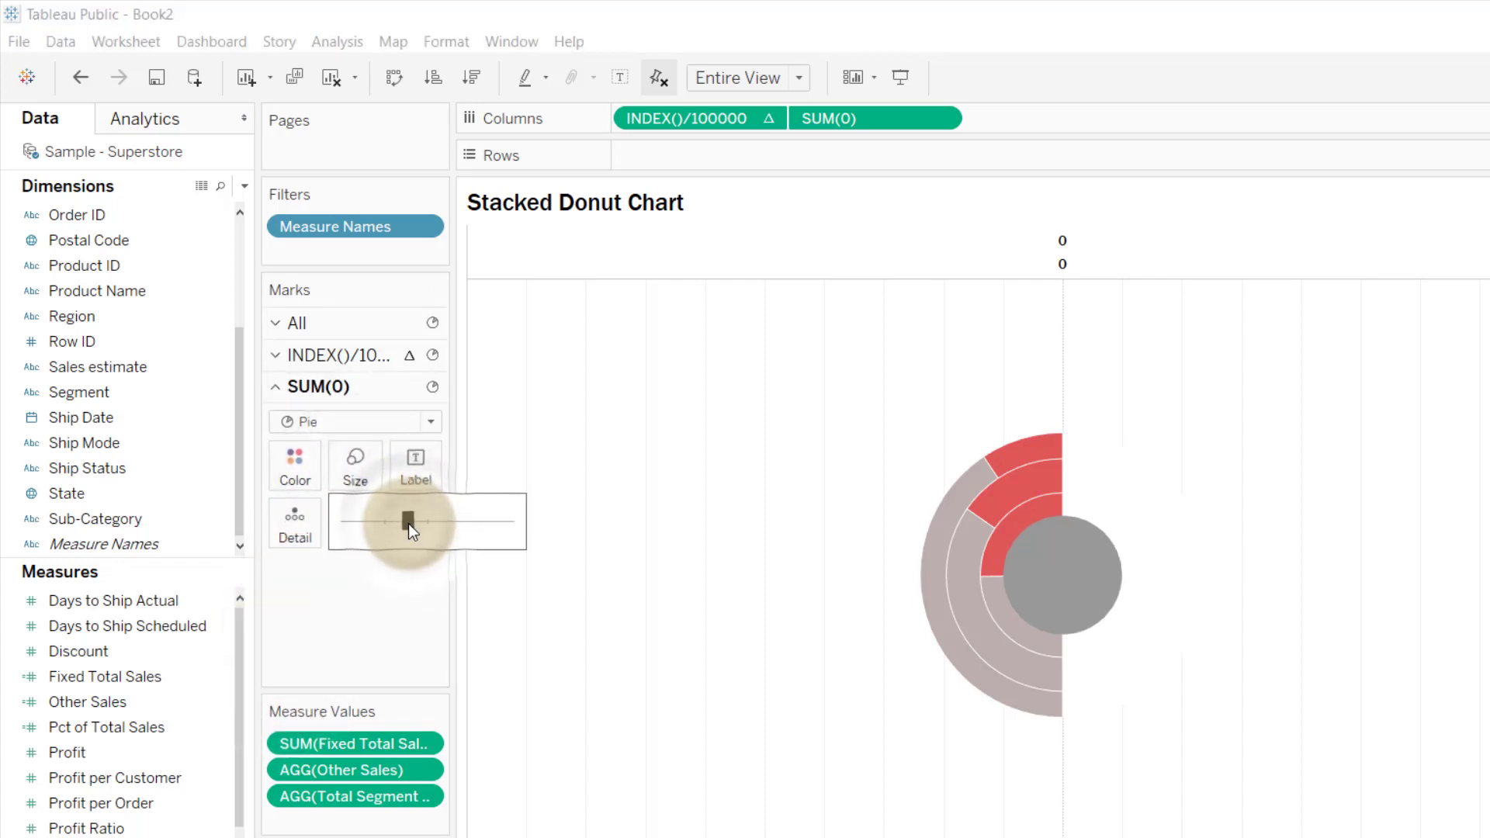
pyautogui.click(624, 613)
pyautogui.click(613, 695)
pyautogui.click(774, 408)
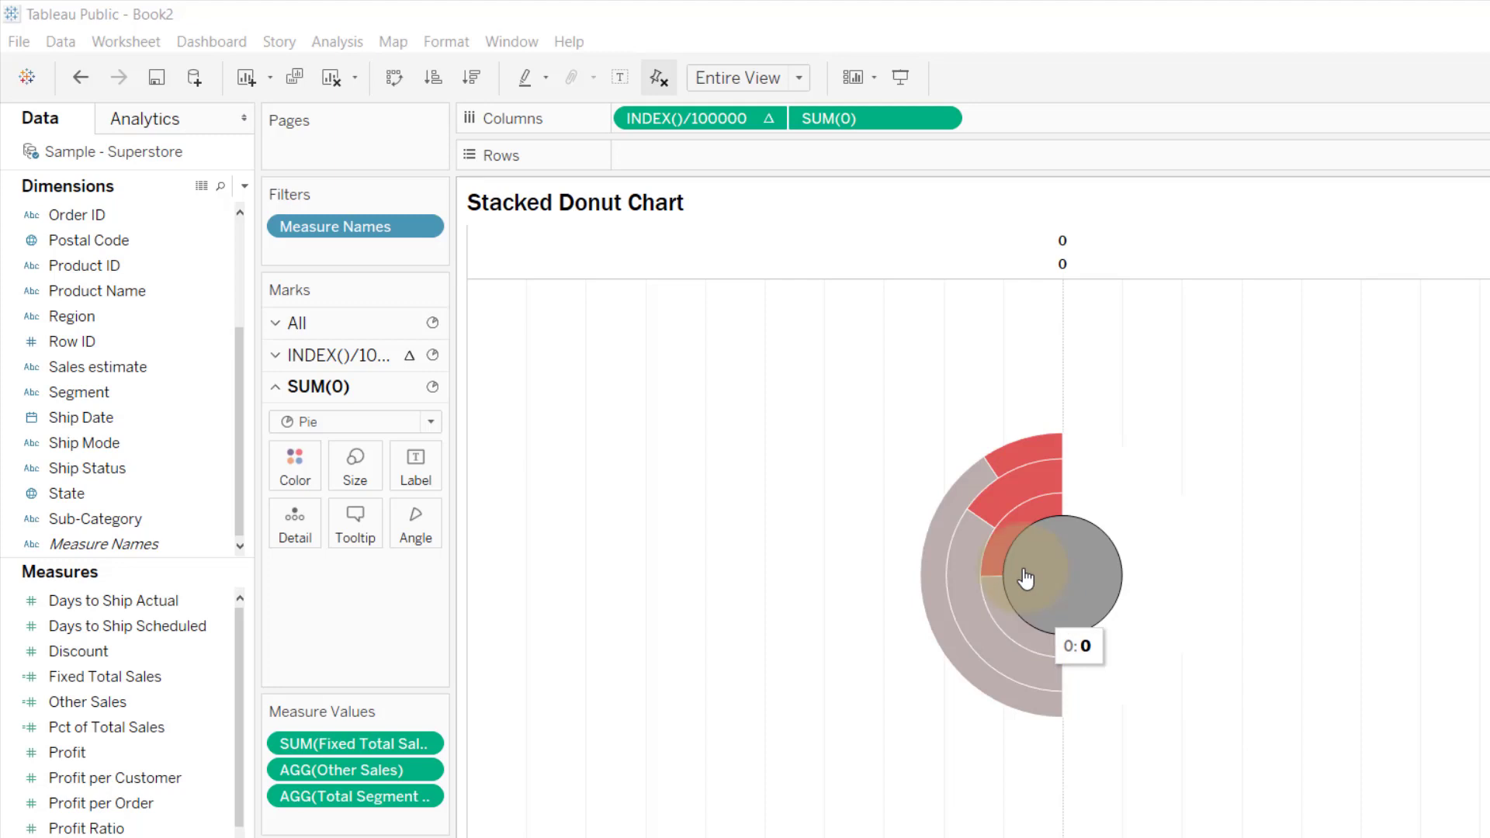
# Colour the SUM(0) centre pie white
pyautogui.click(295, 468)
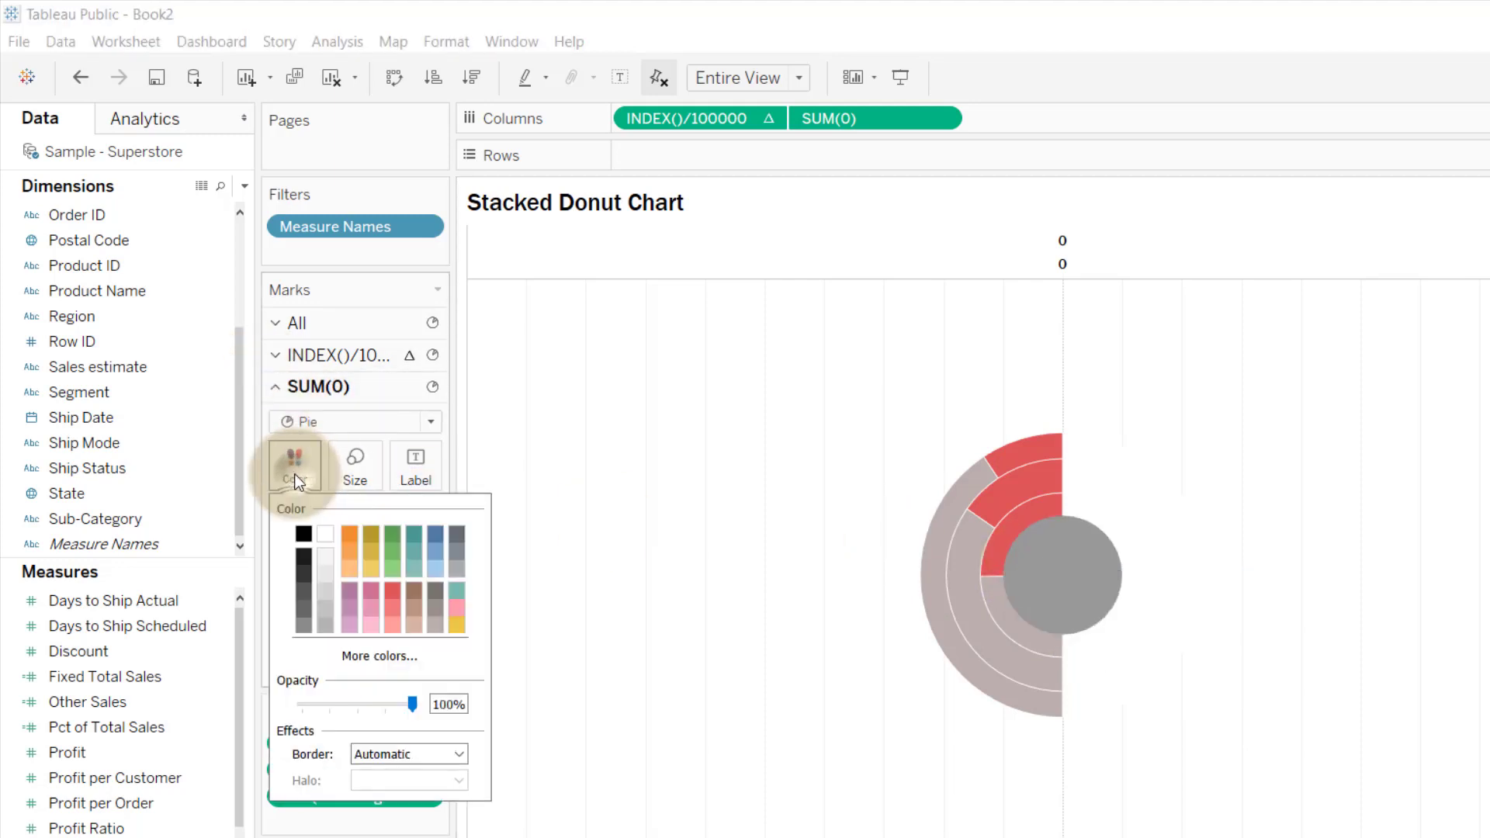
pyautogui.click(325, 533)
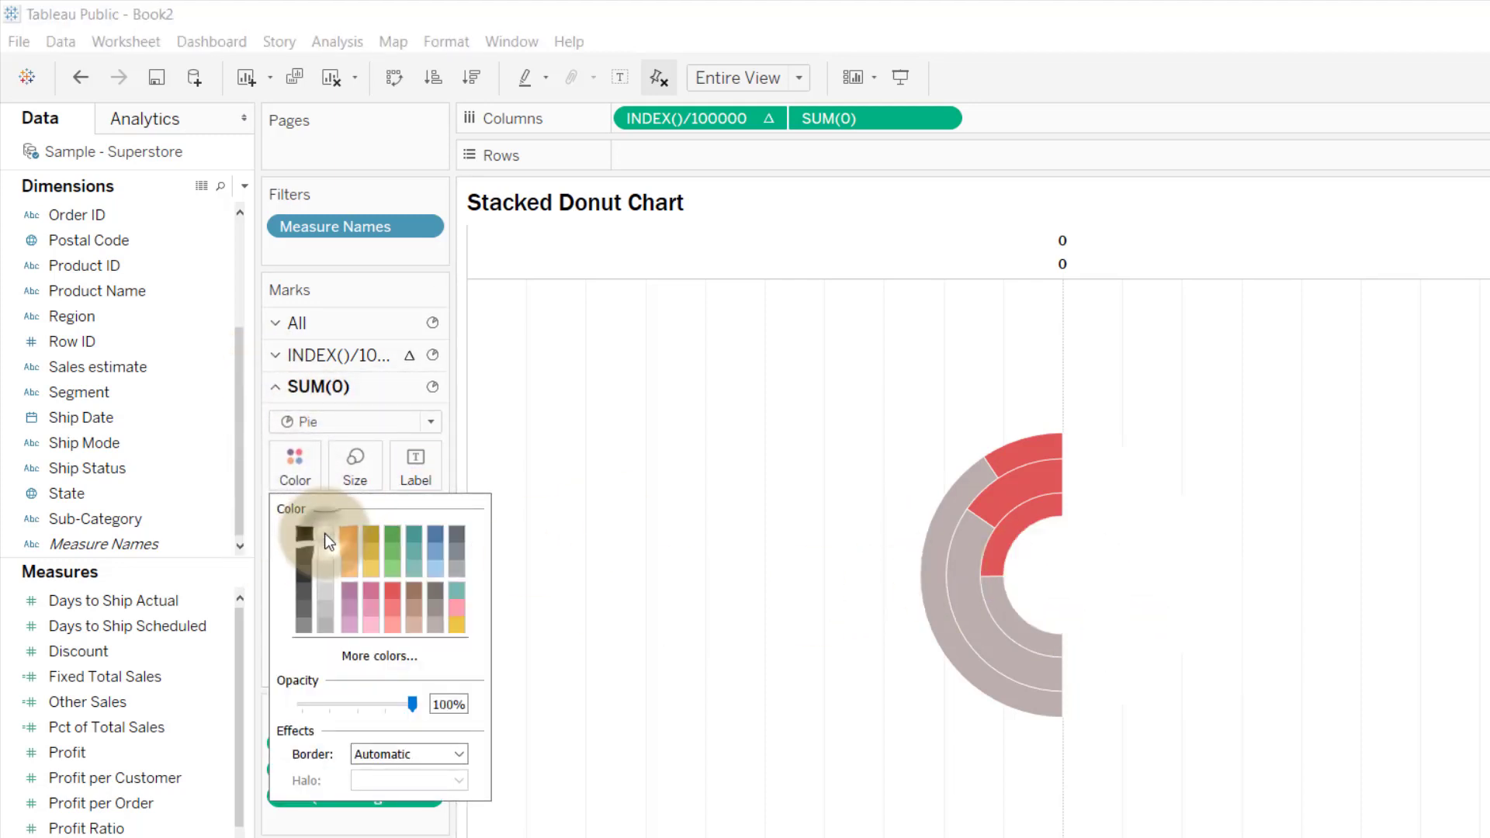
pyautogui.click(705, 574)
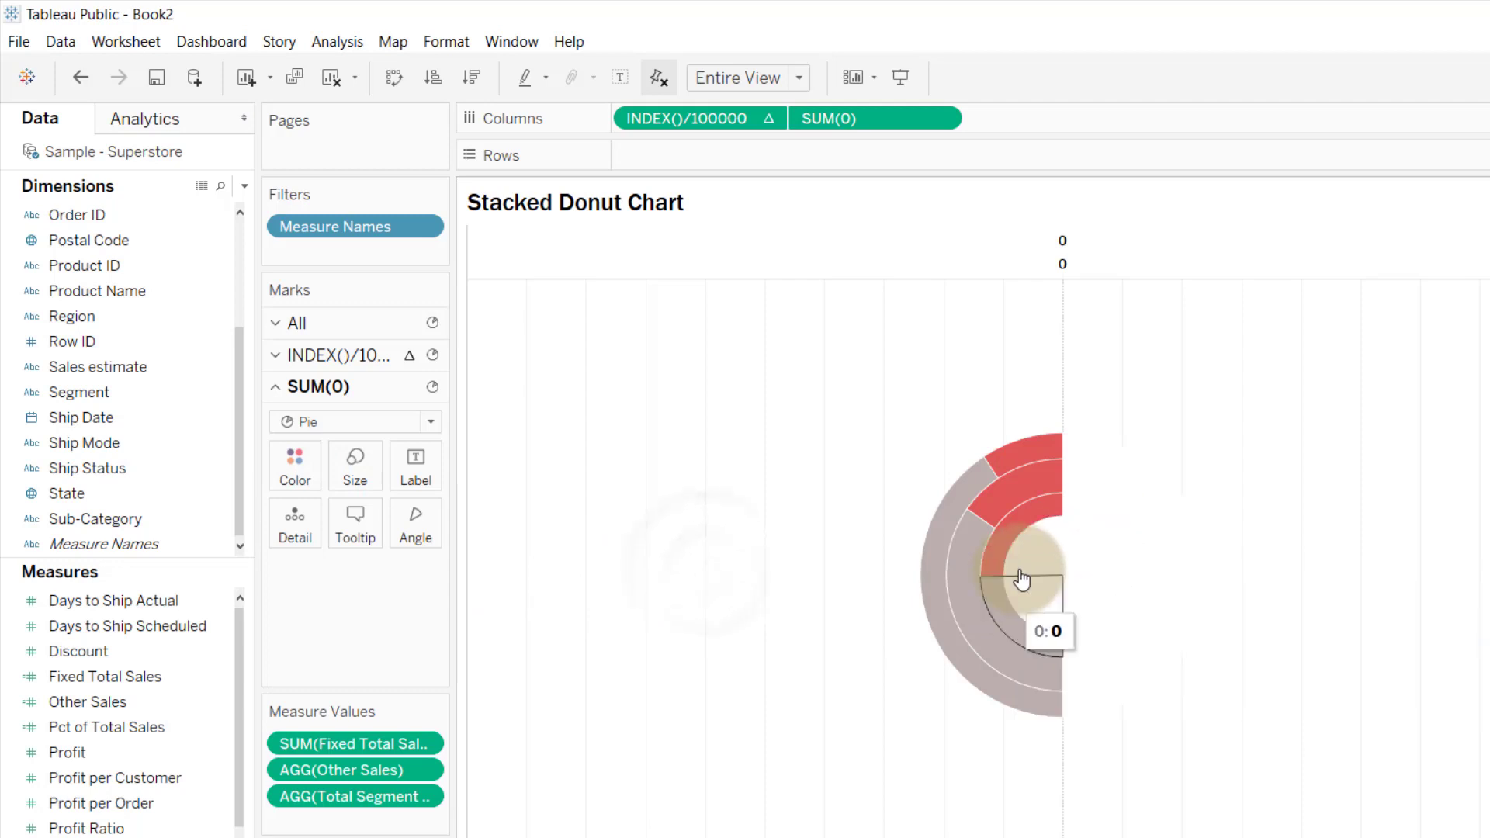
# Move SUM(Fixed Total Sales) below Total Segment Sales in the INDEX() card's Measure Values
pyautogui.moveTo(1036, 503)
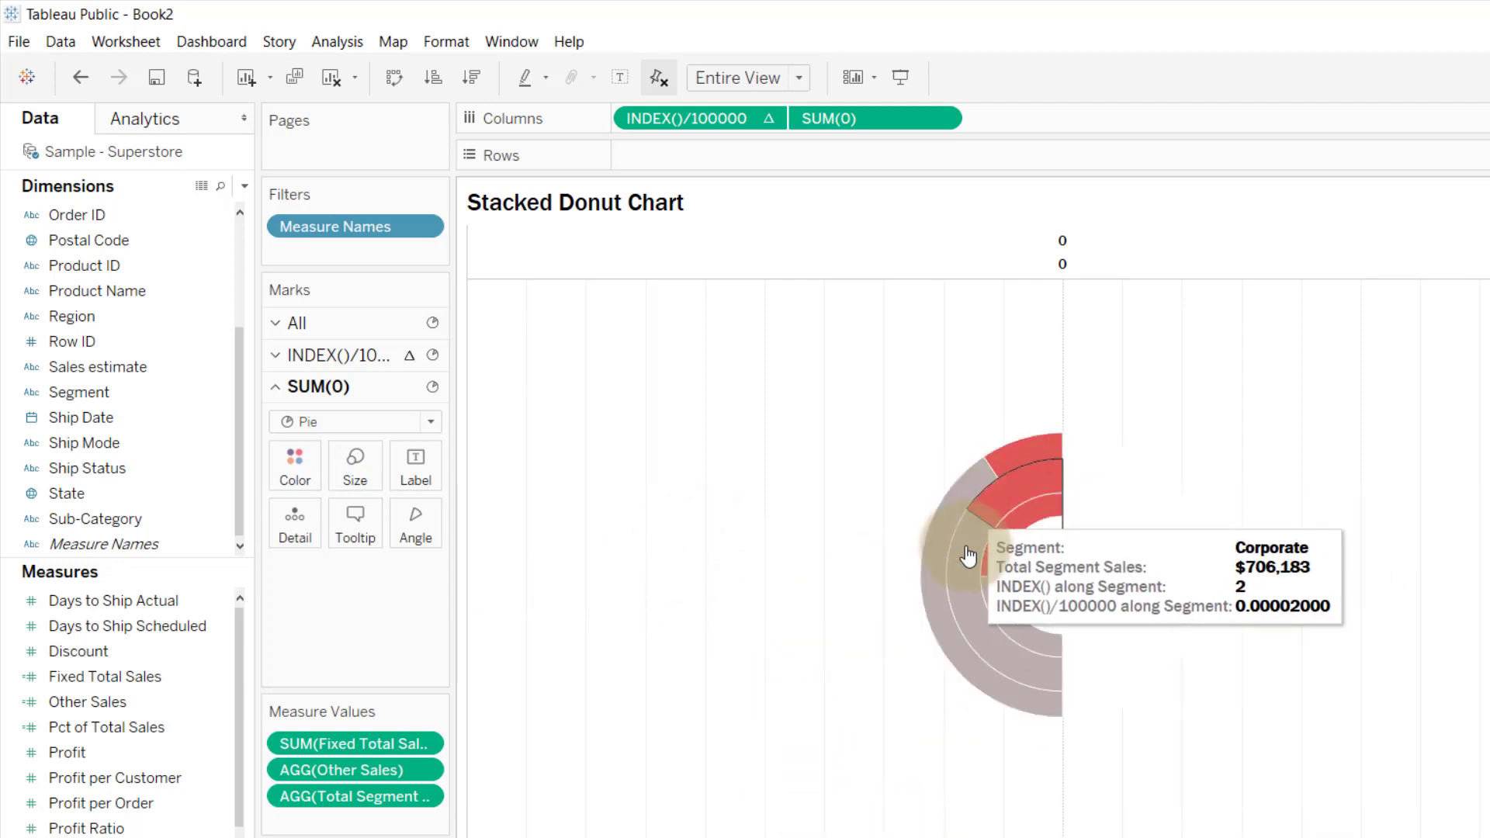
pyautogui.moveTo(1009, 474)
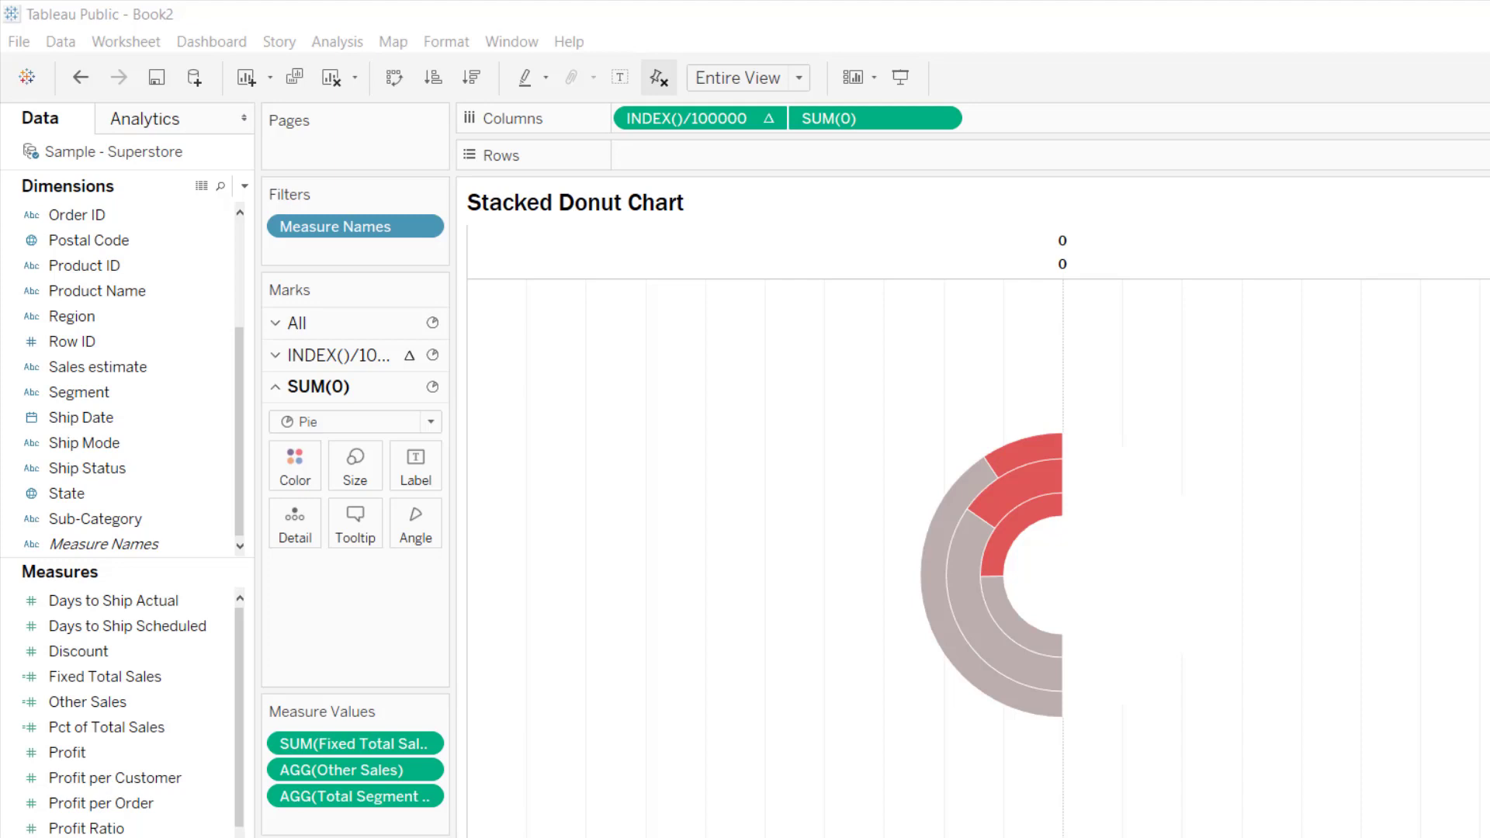
pyautogui.click(280, 363)
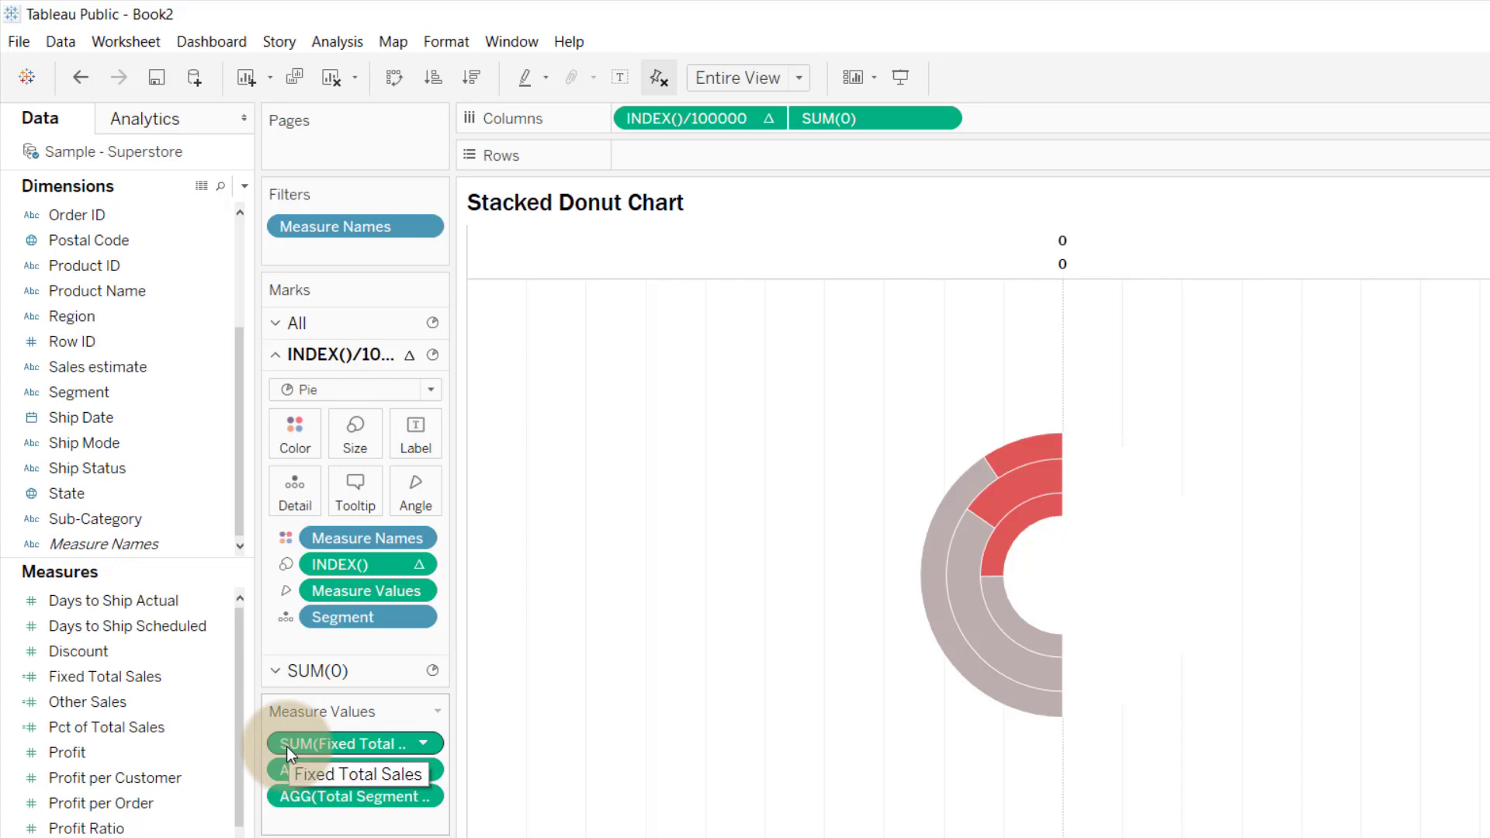
pyautogui.moveTo(287, 746); pyautogui.dragTo(311, 727)
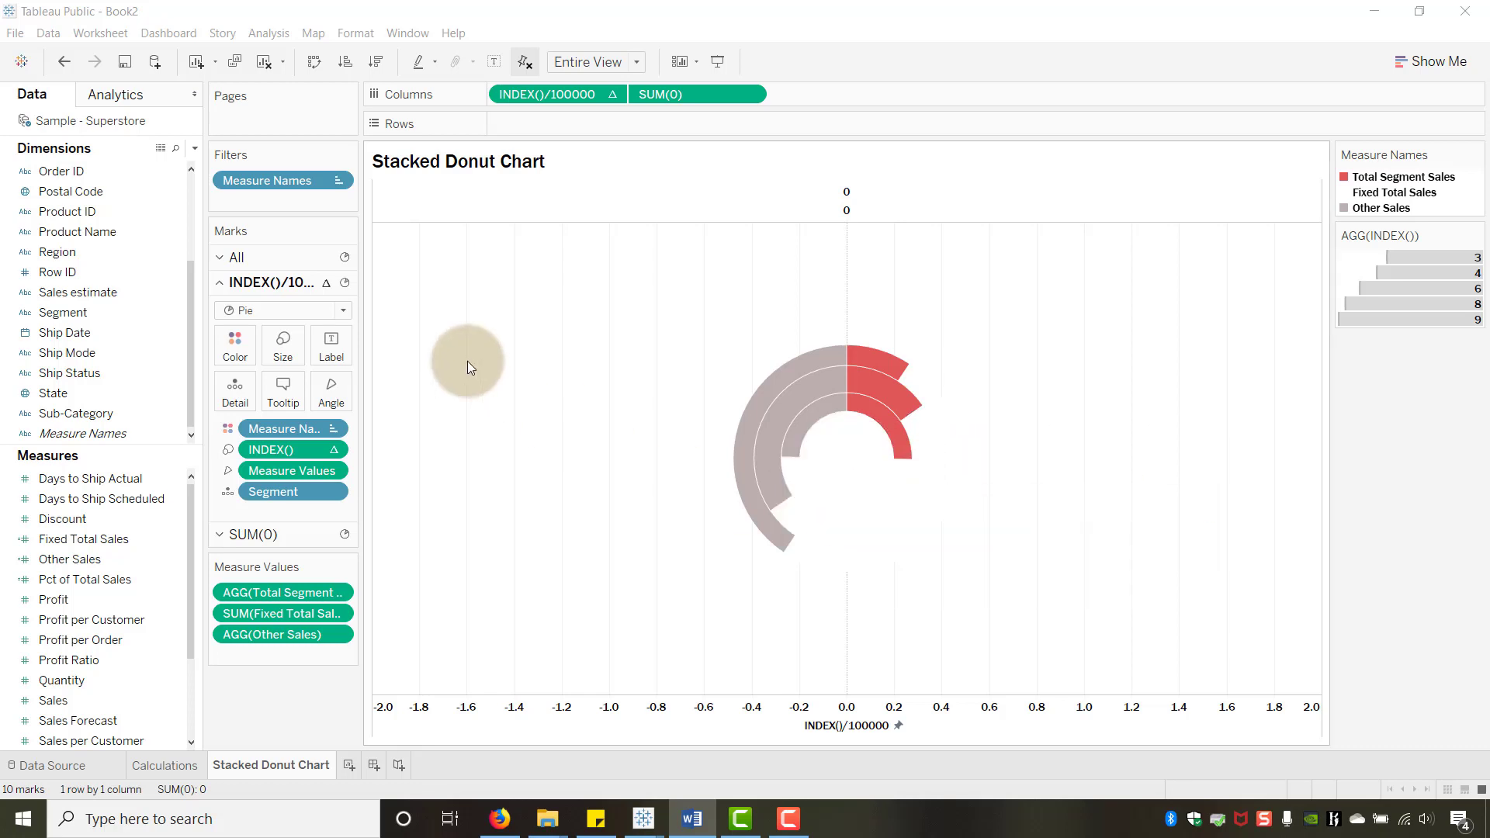
# Enlarge the donut rings with the Size slider
pyautogui.click(283, 345)
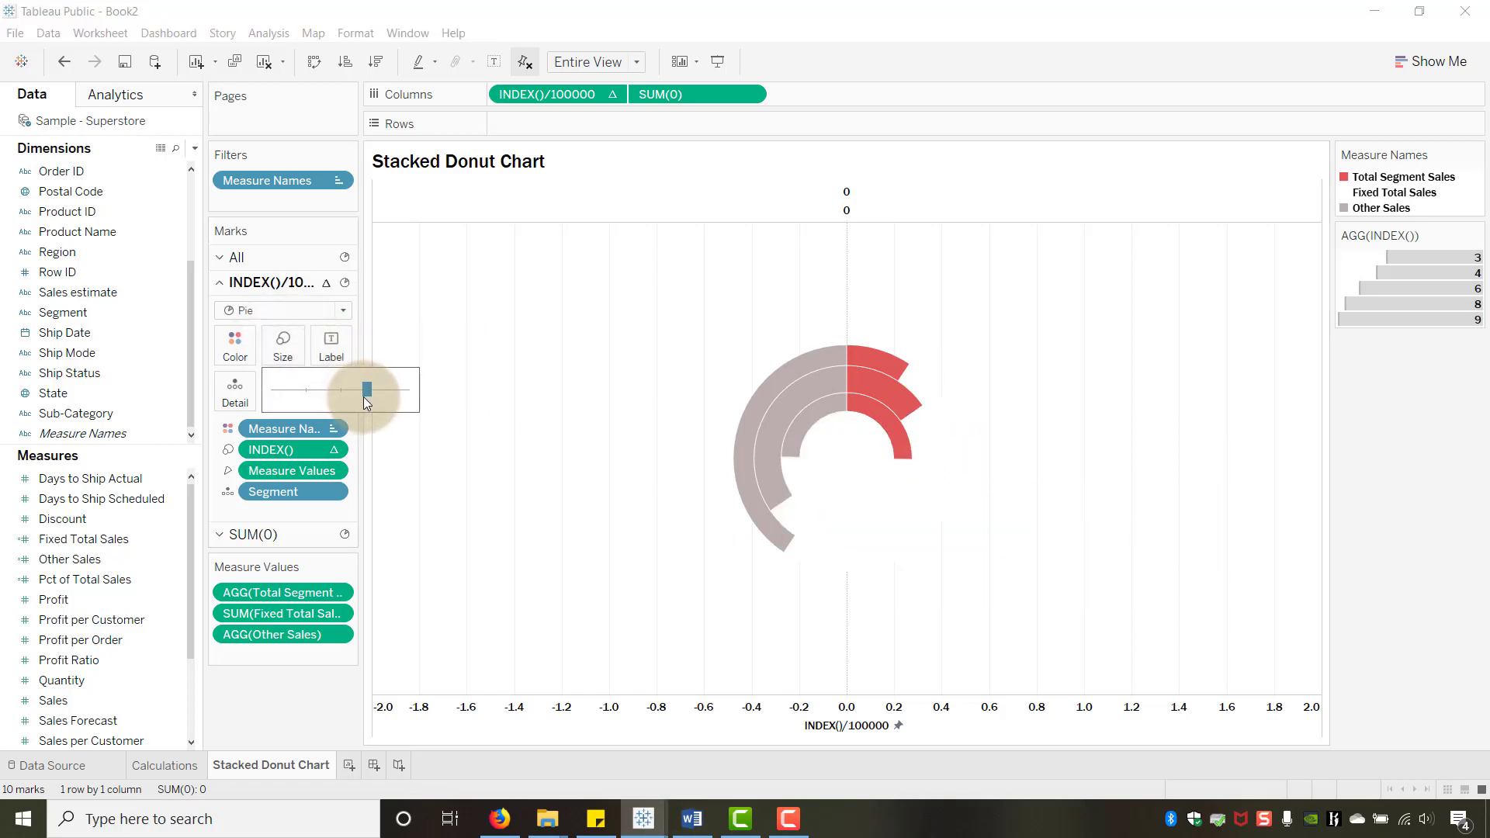
pyautogui.moveTo(367, 397); pyautogui.dragTo(385, 398)
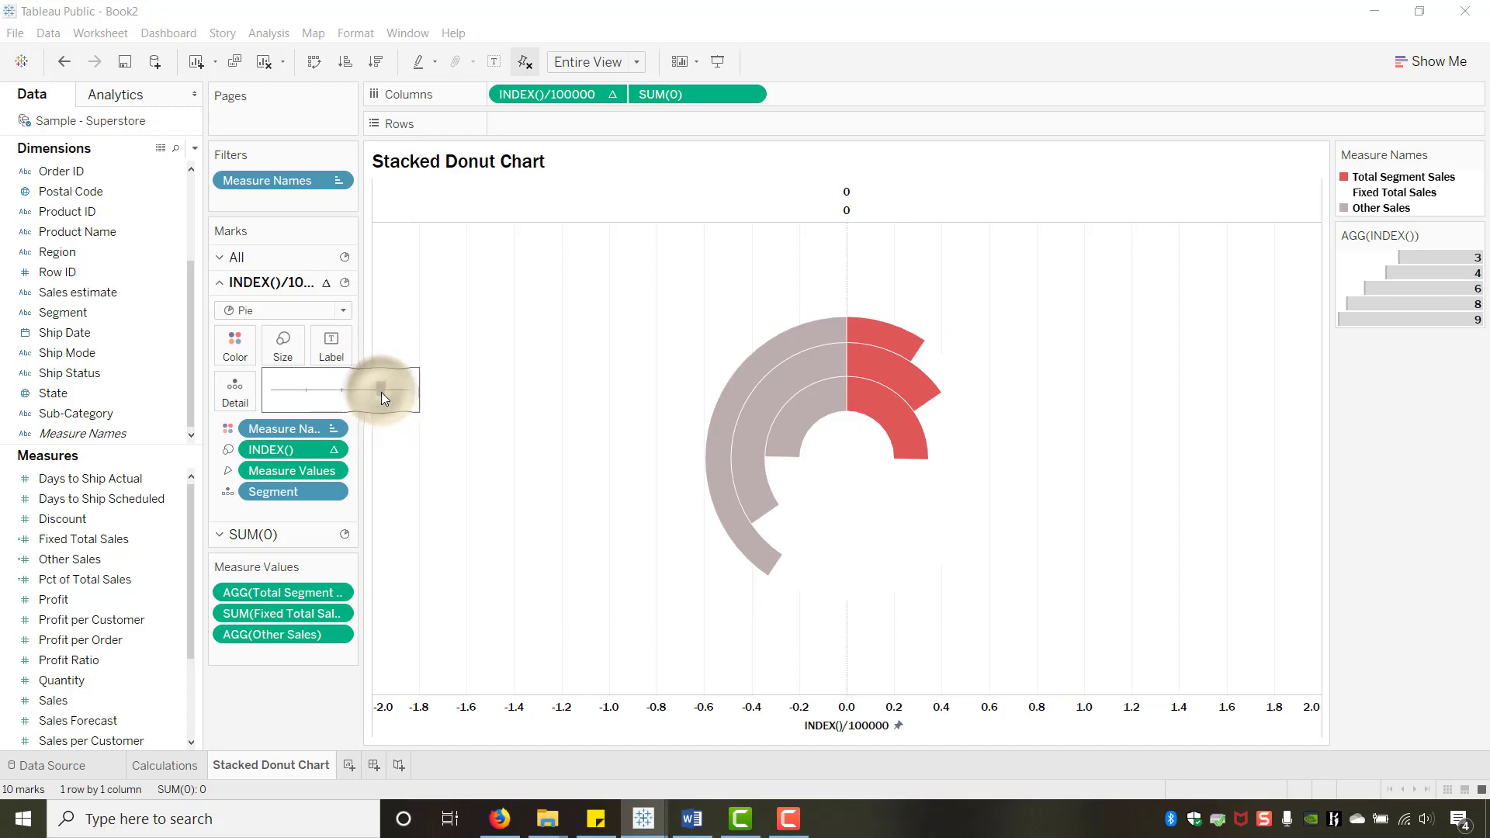
pyautogui.moveTo(380, 393); pyautogui.dragTo(383, 390)
pyautogui.click(565, 300)
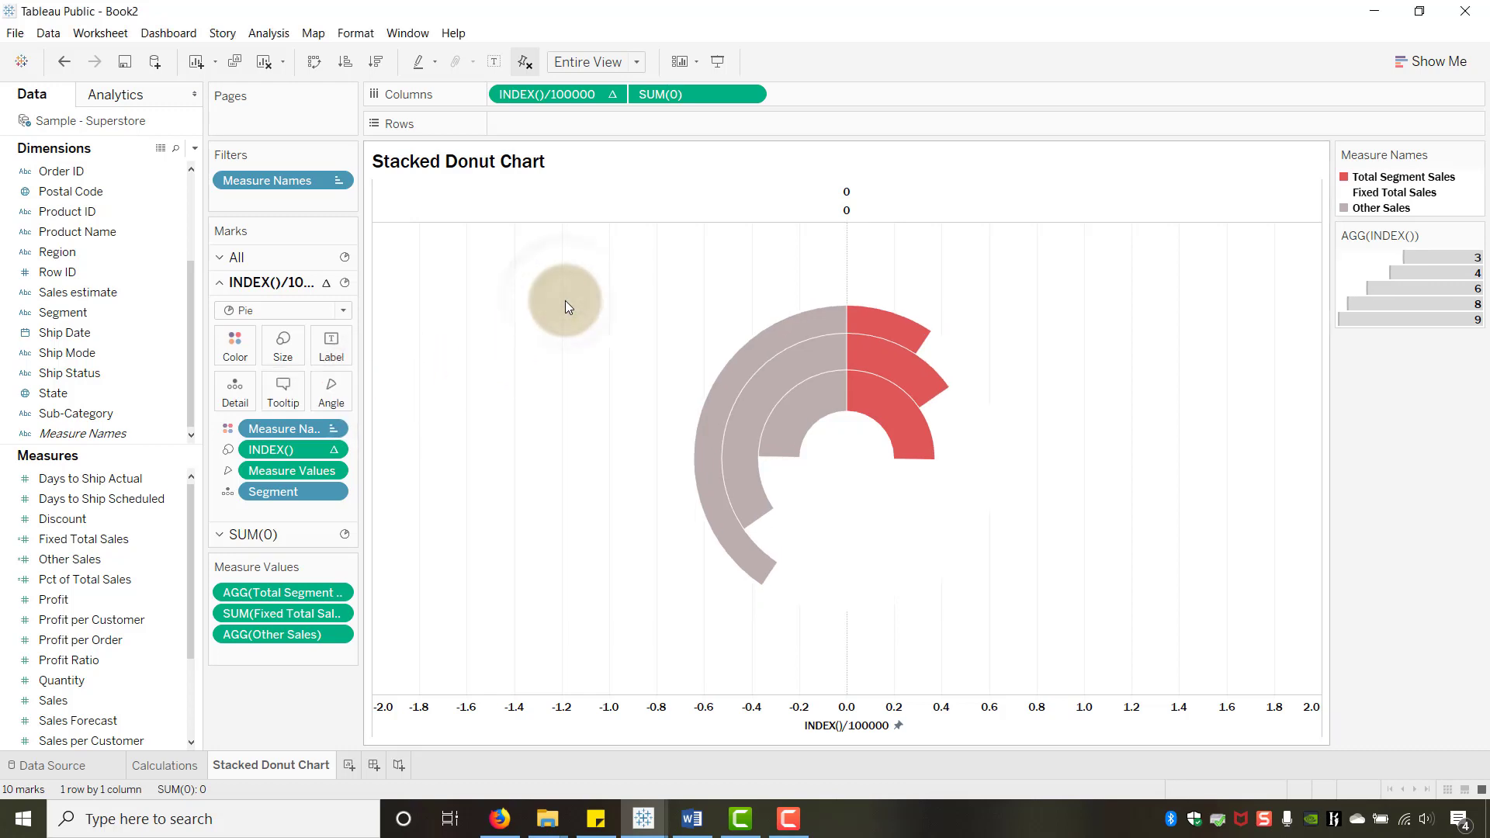
# Delete the INDEX lines from the donut's tooltip
pyautogui.click(287, 396)
pyautogui.moveTo(526, 240); pyautogui.dragTo(222, 233)
pyautogui.press('BackSpace')
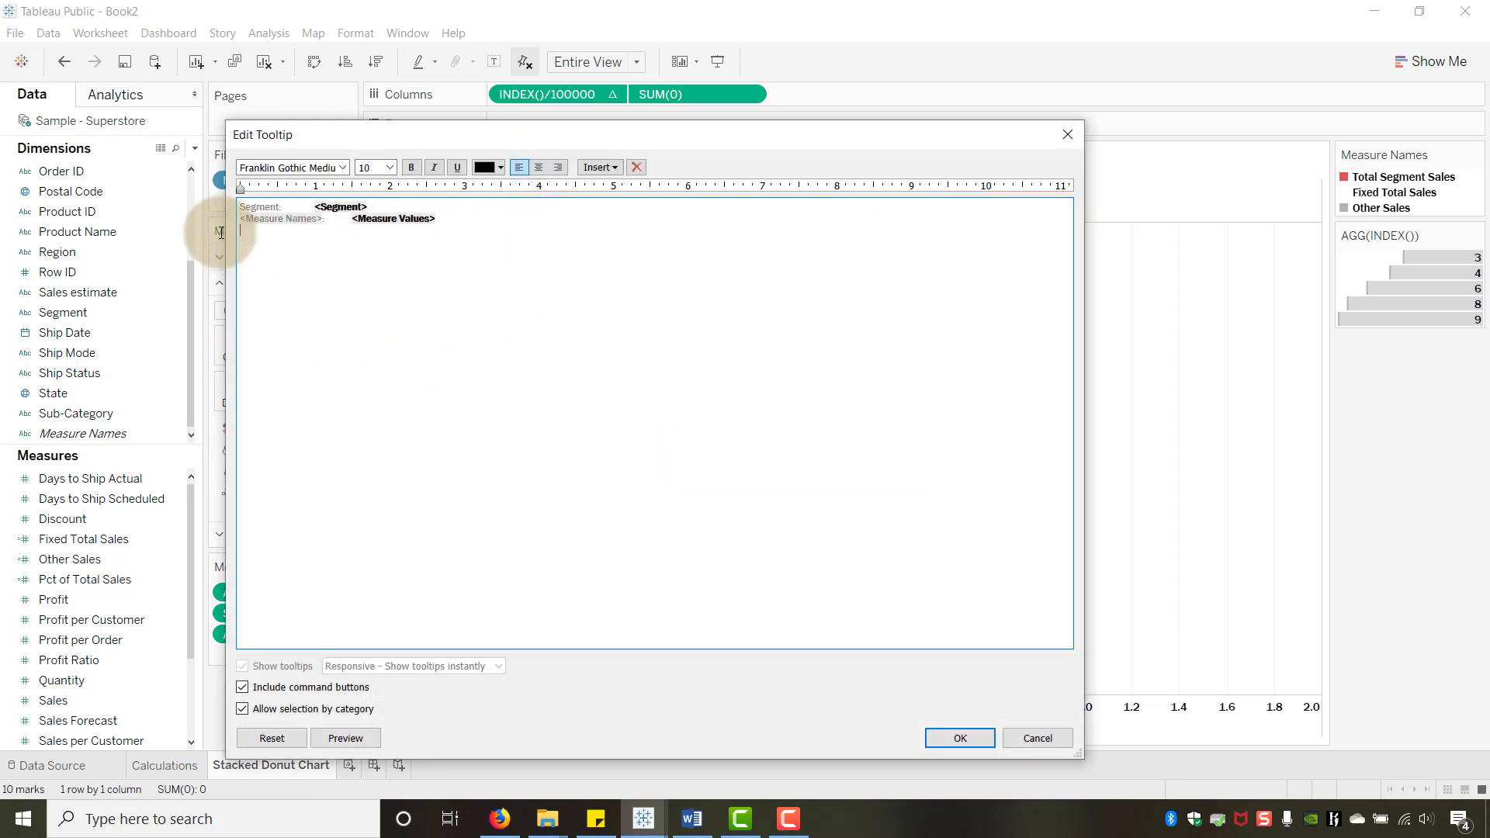
pyautogui.click(954, 737)
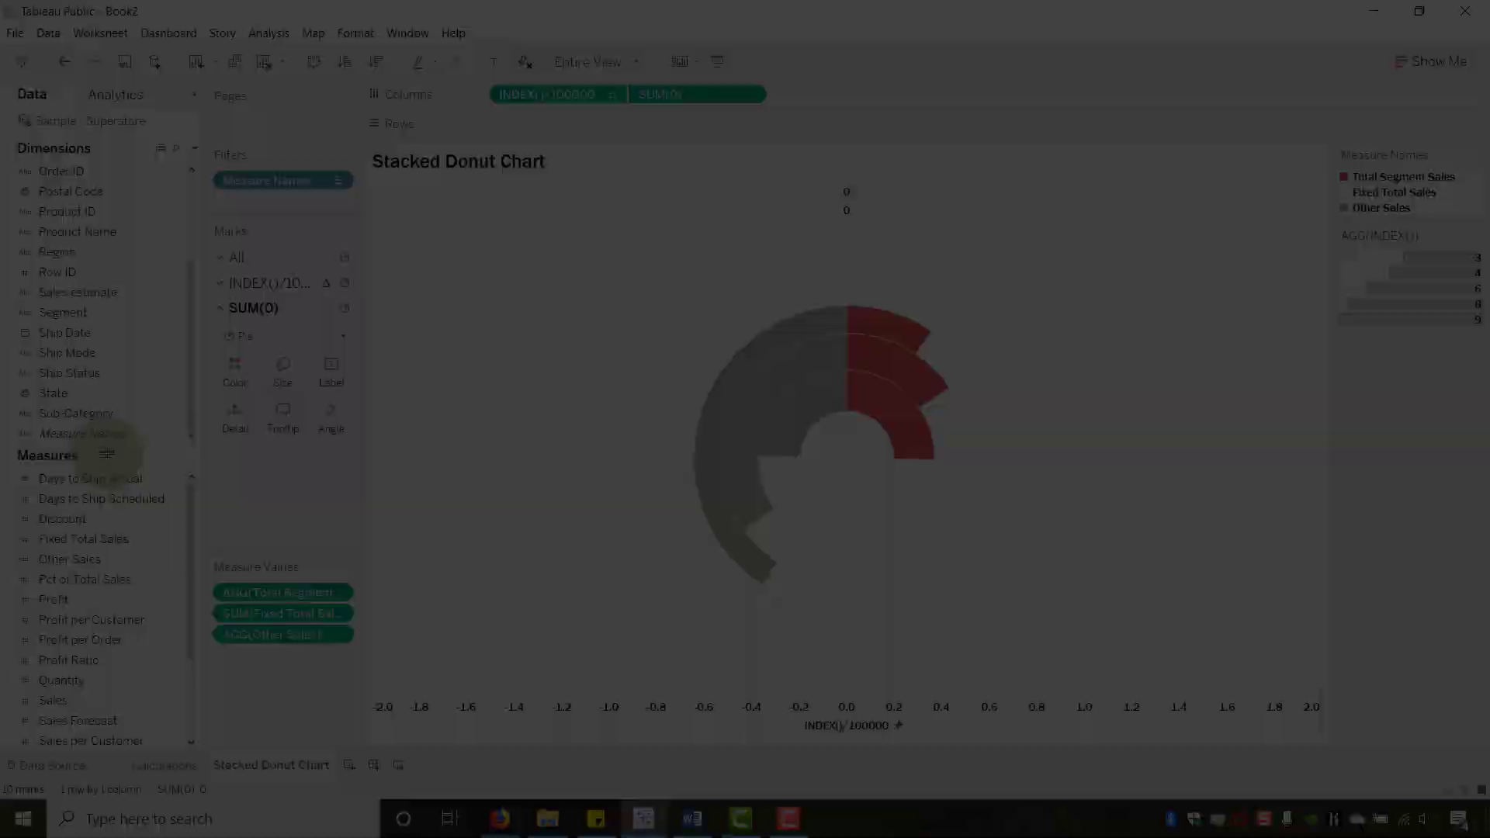
# Label the centre with Fixed Total Sales, showing $2,297,354
pyautogui.moveTo(72, 538); pyautogui.dragTo(326, 374)
pyautogui.click(347, 356)
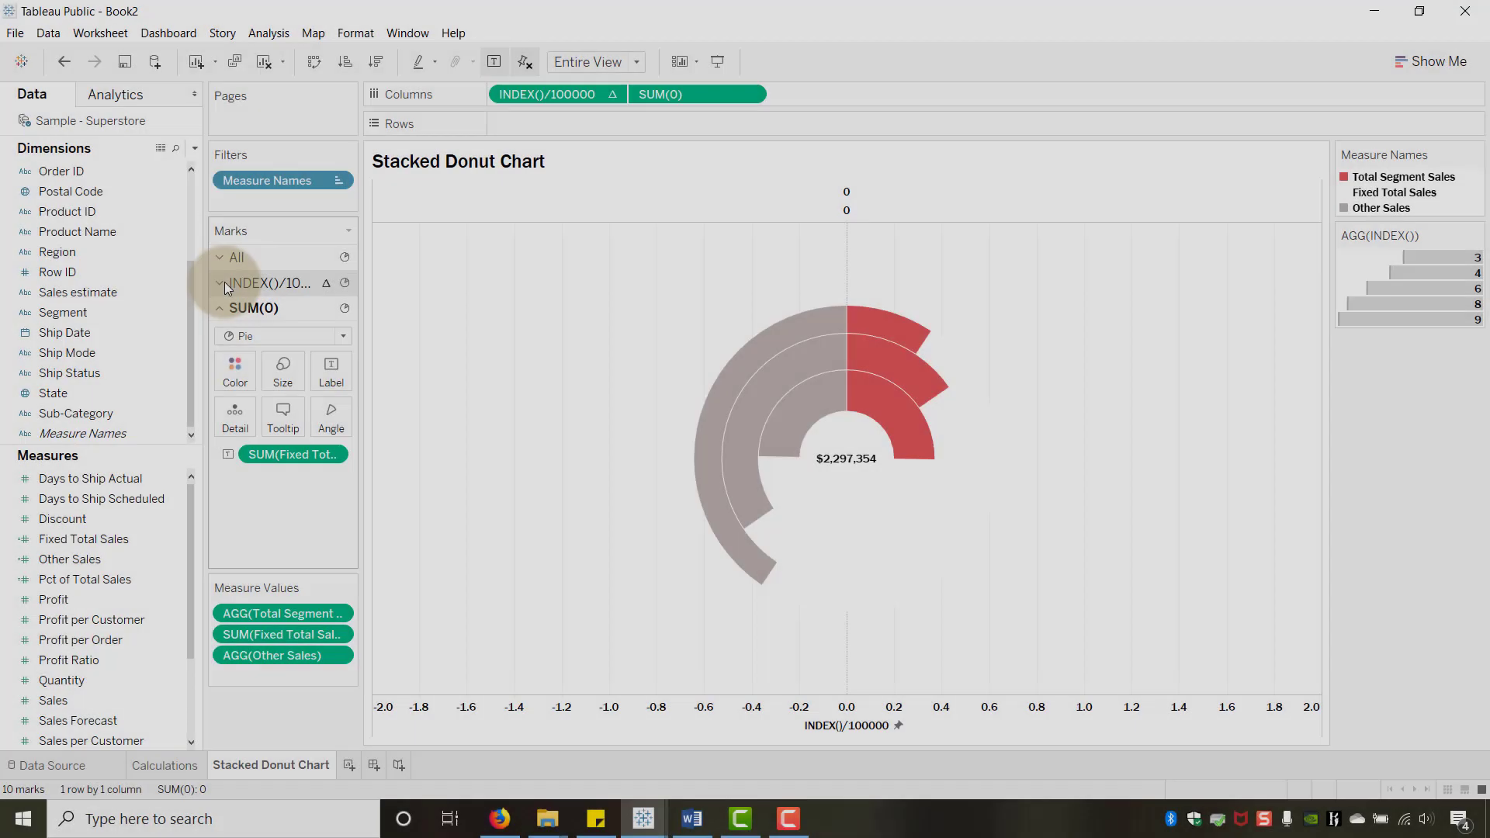
pyautogui.click(225, 282)
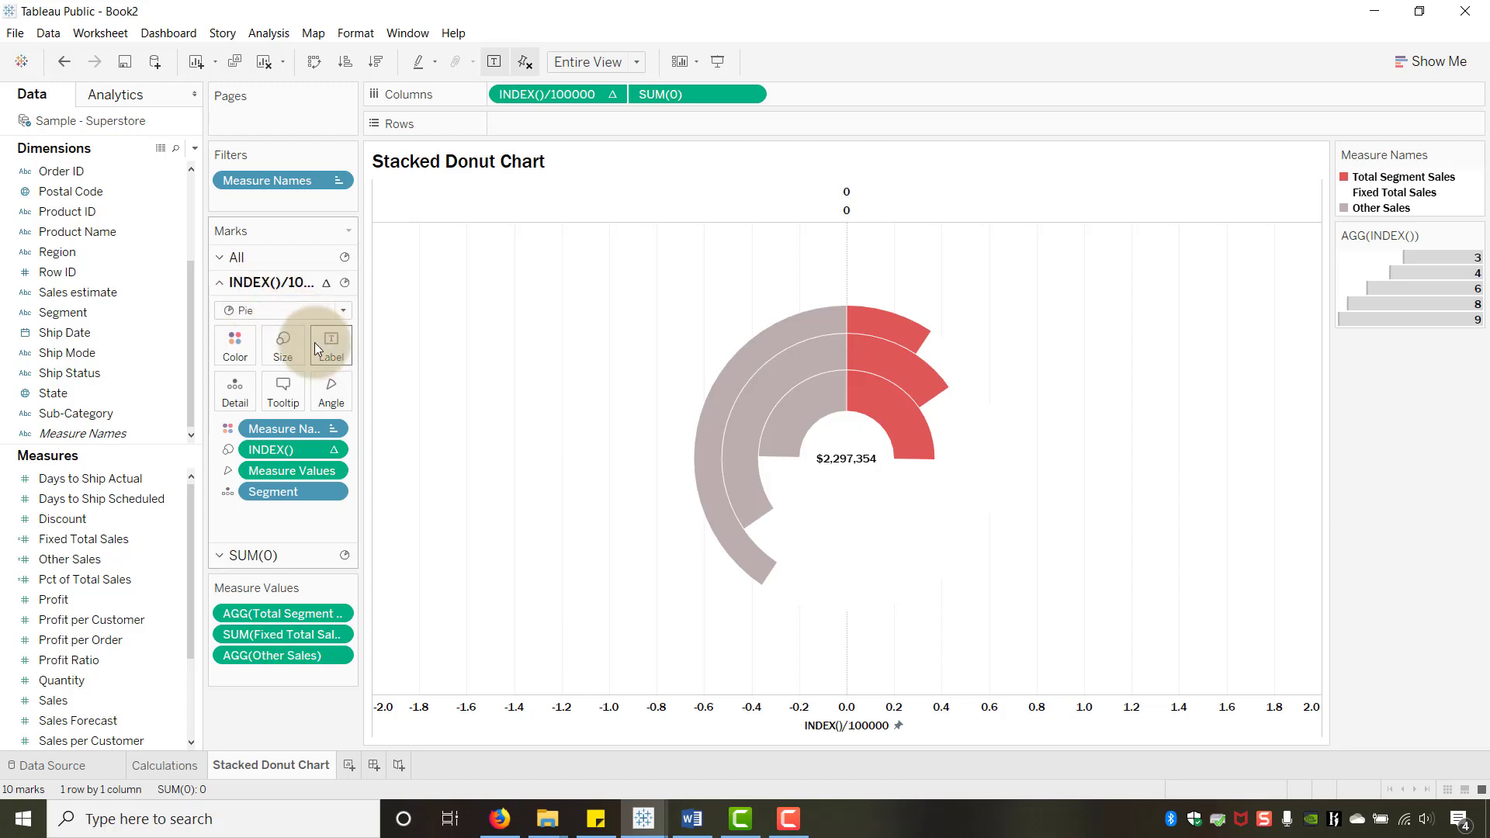
# Label the donut rings with Pct of Total Sales and Segment, e.g. 50.6% Consumer
pyautogui.click(72, 498)
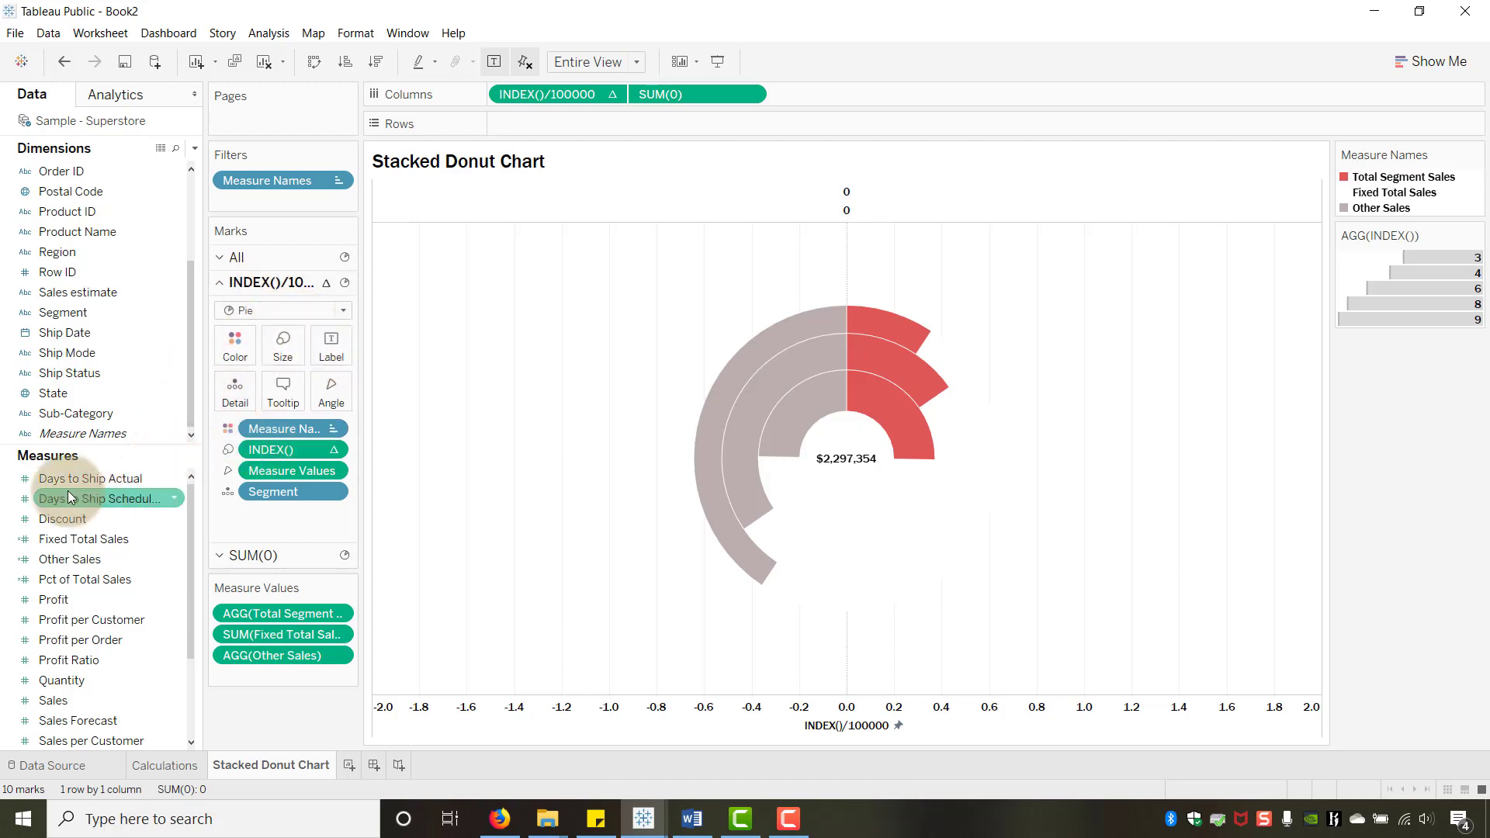
pyautogui.moveTo(65, 497); pyautogui.dragTo(330, 367)
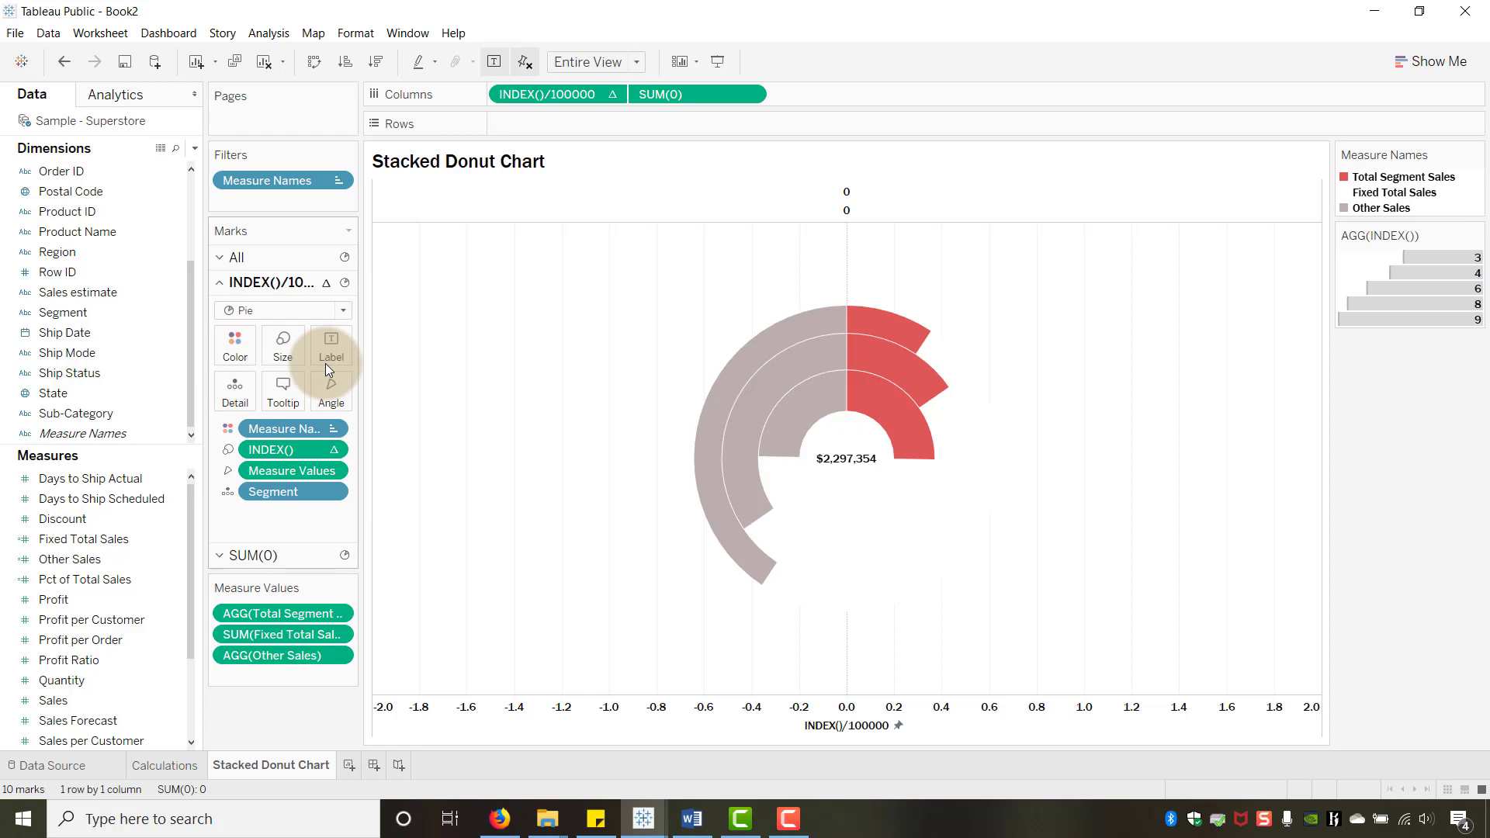
pyautogui.click(324, 351)
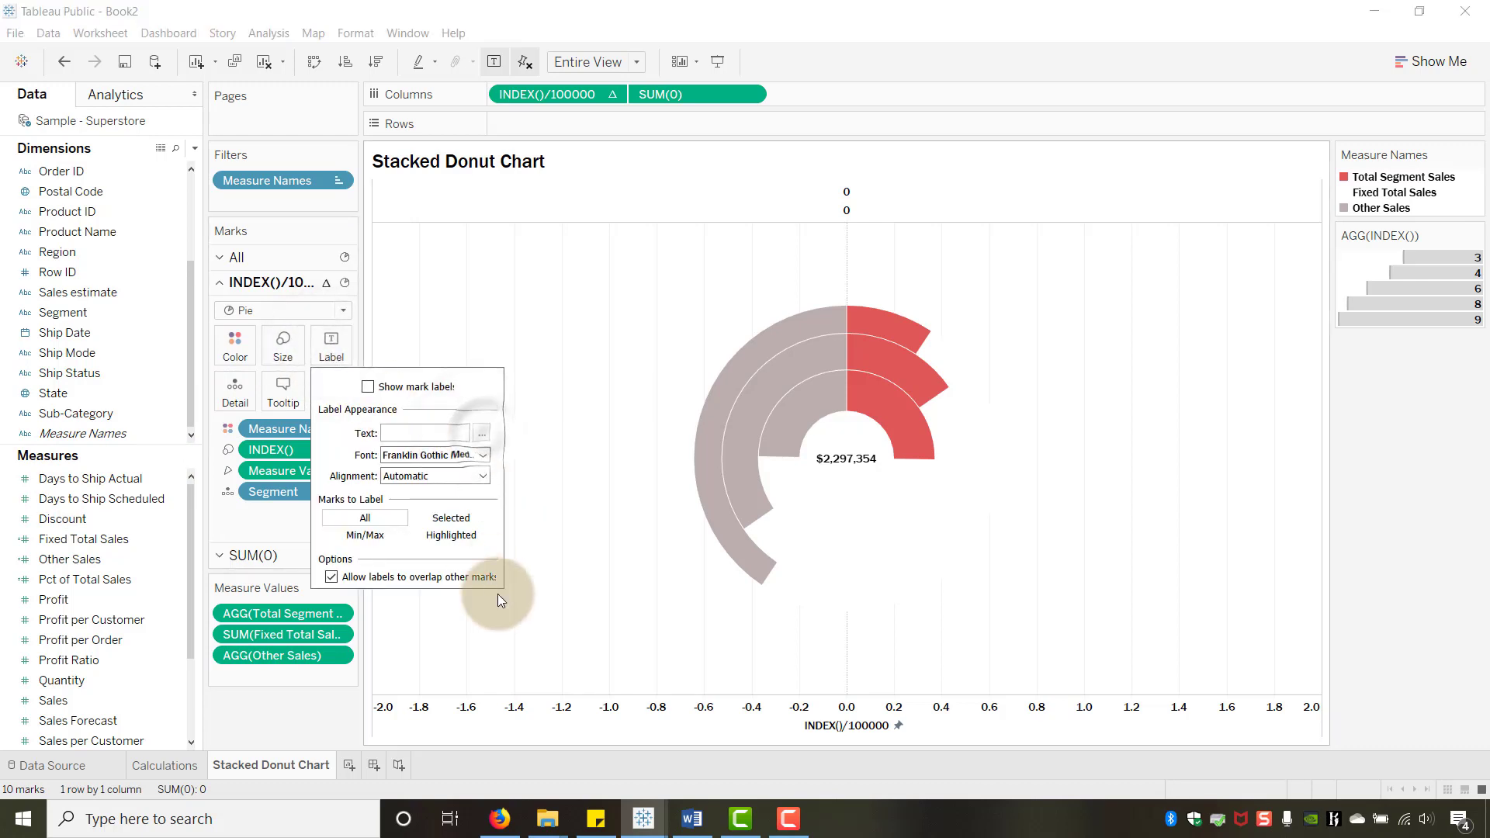
pyautogui.click(394, 469)
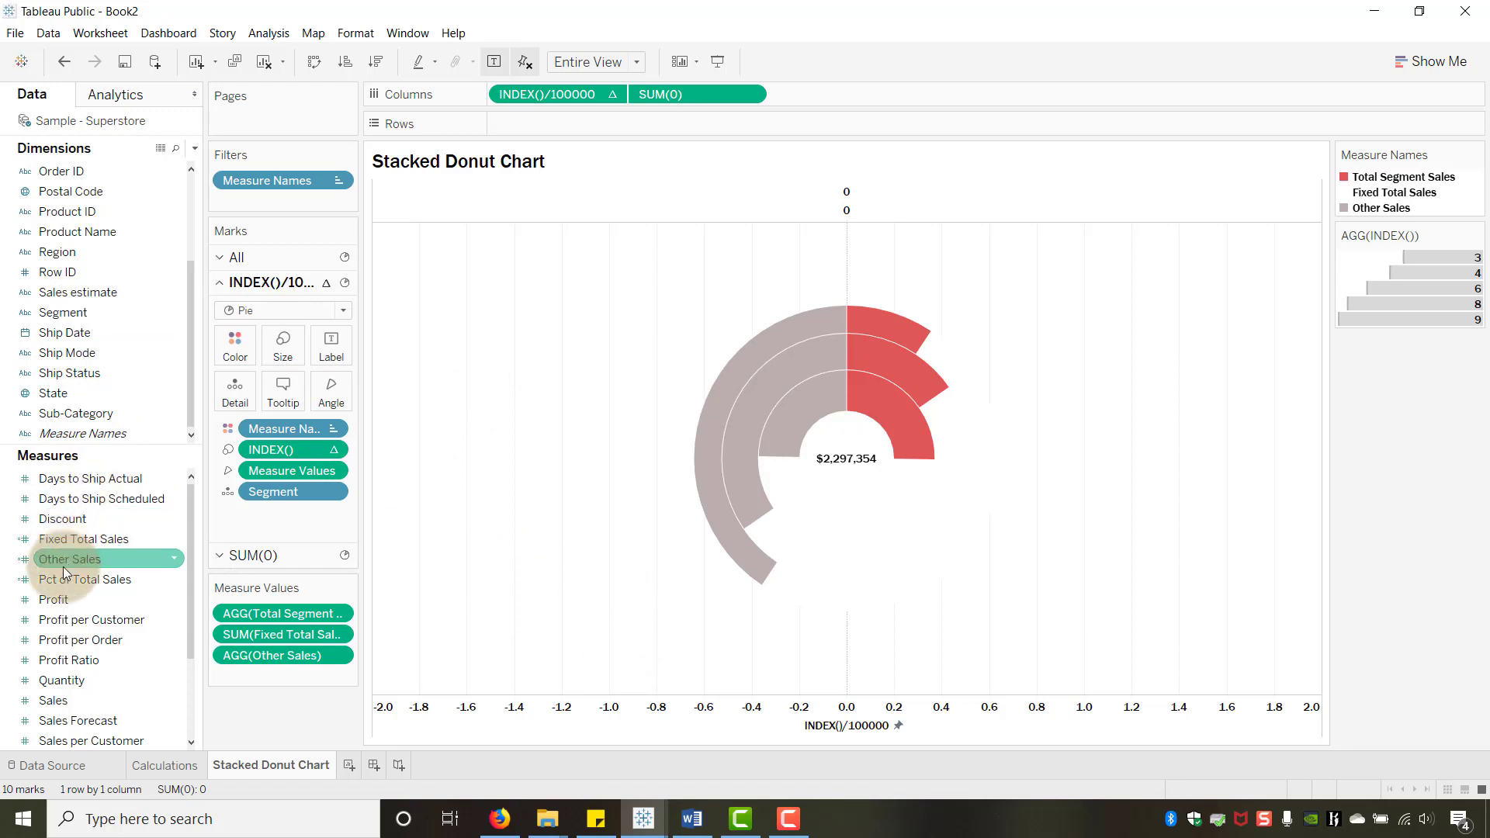
pyautogui.moveTo(61, 580); pyautogui.dragTo(332, 341)
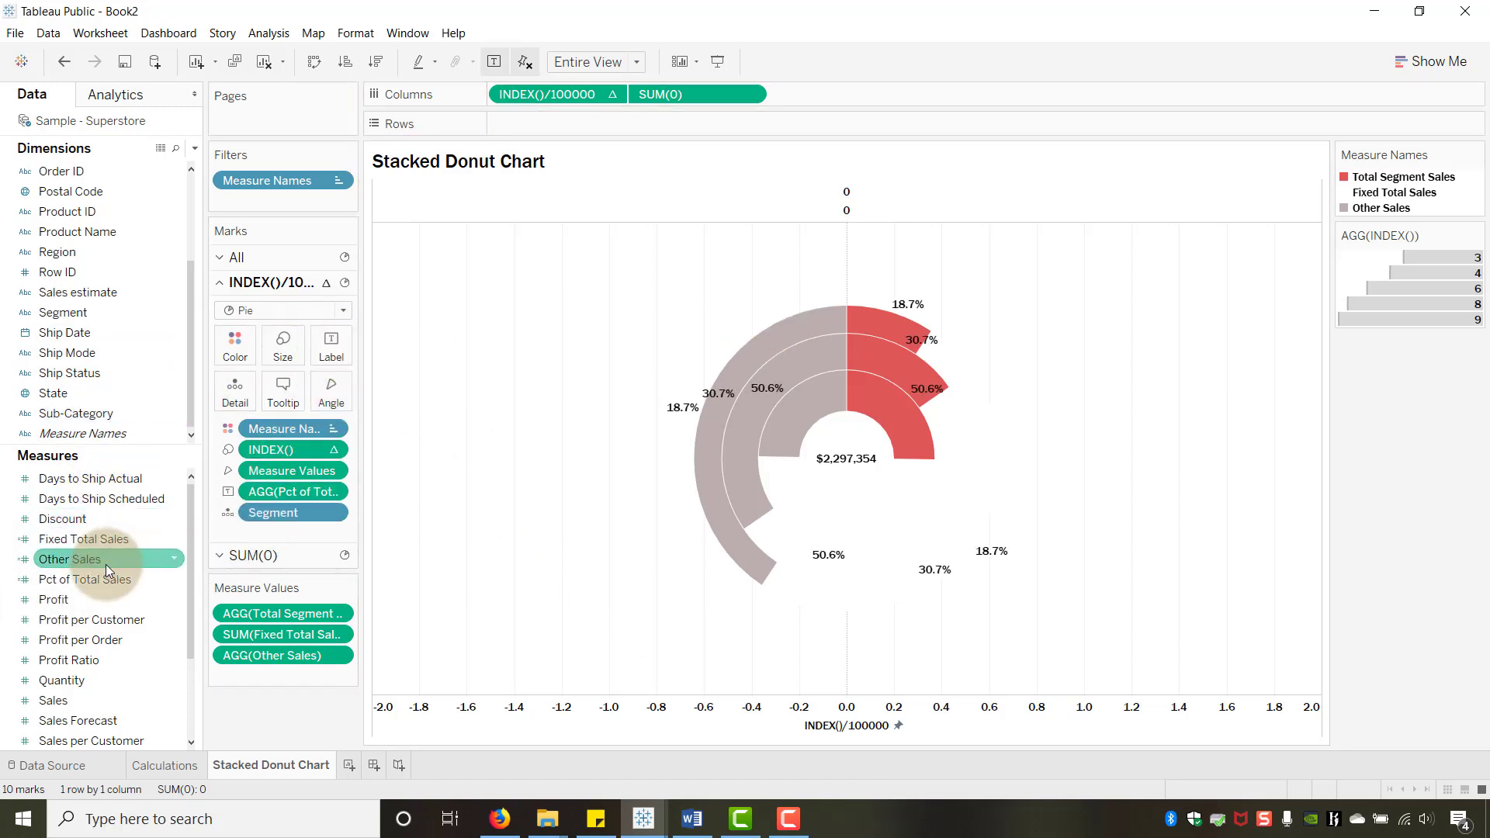
pyautogui.moveTo(73, 320); pyautogui.dragTo(332, 343)
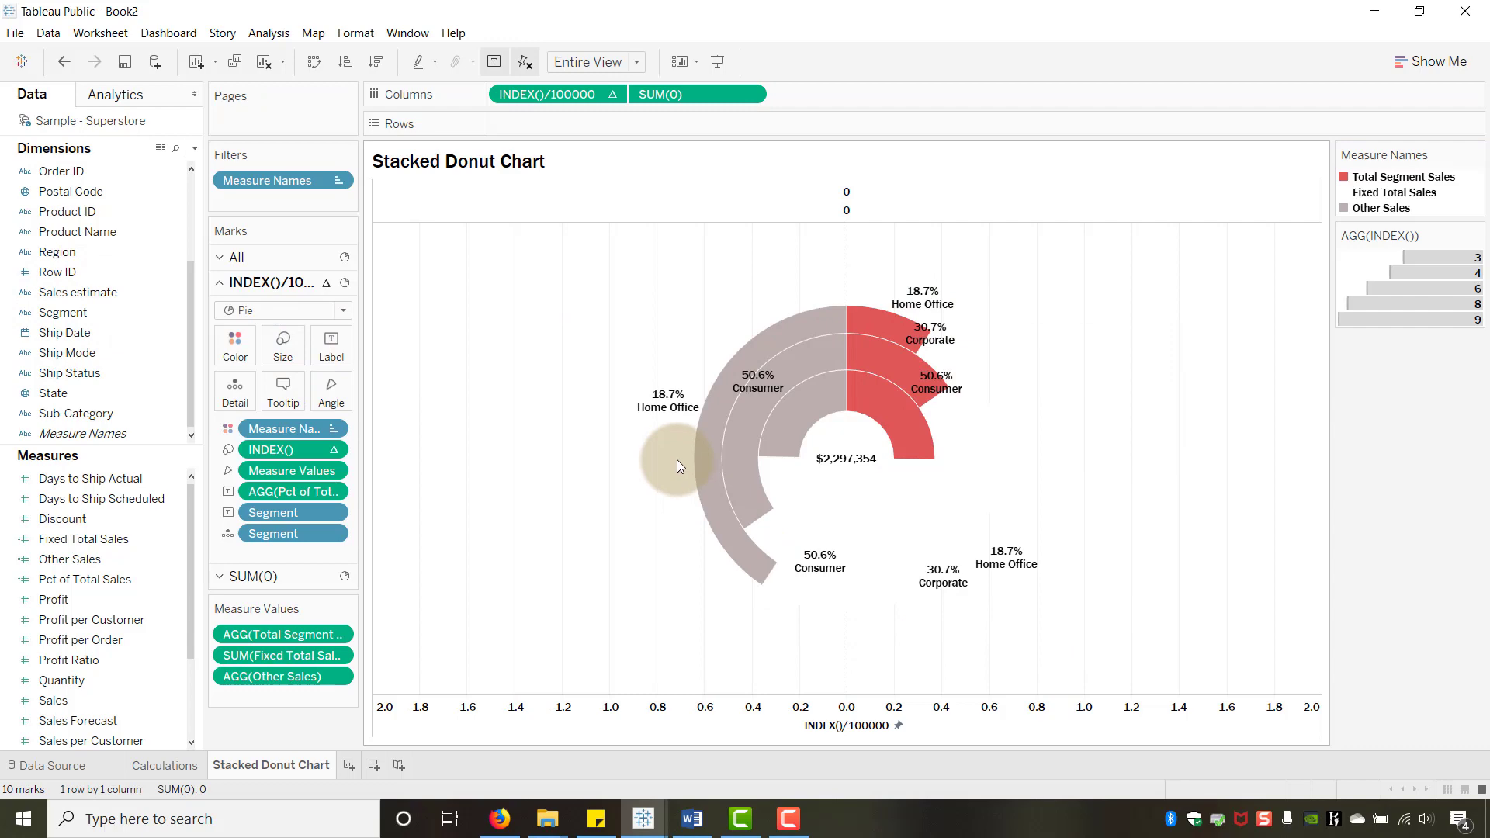
# Hide the duplicate labels on the gray ring's Home Office and Corporate slices with Never Show
pyautogui.rightClick(656, 411)
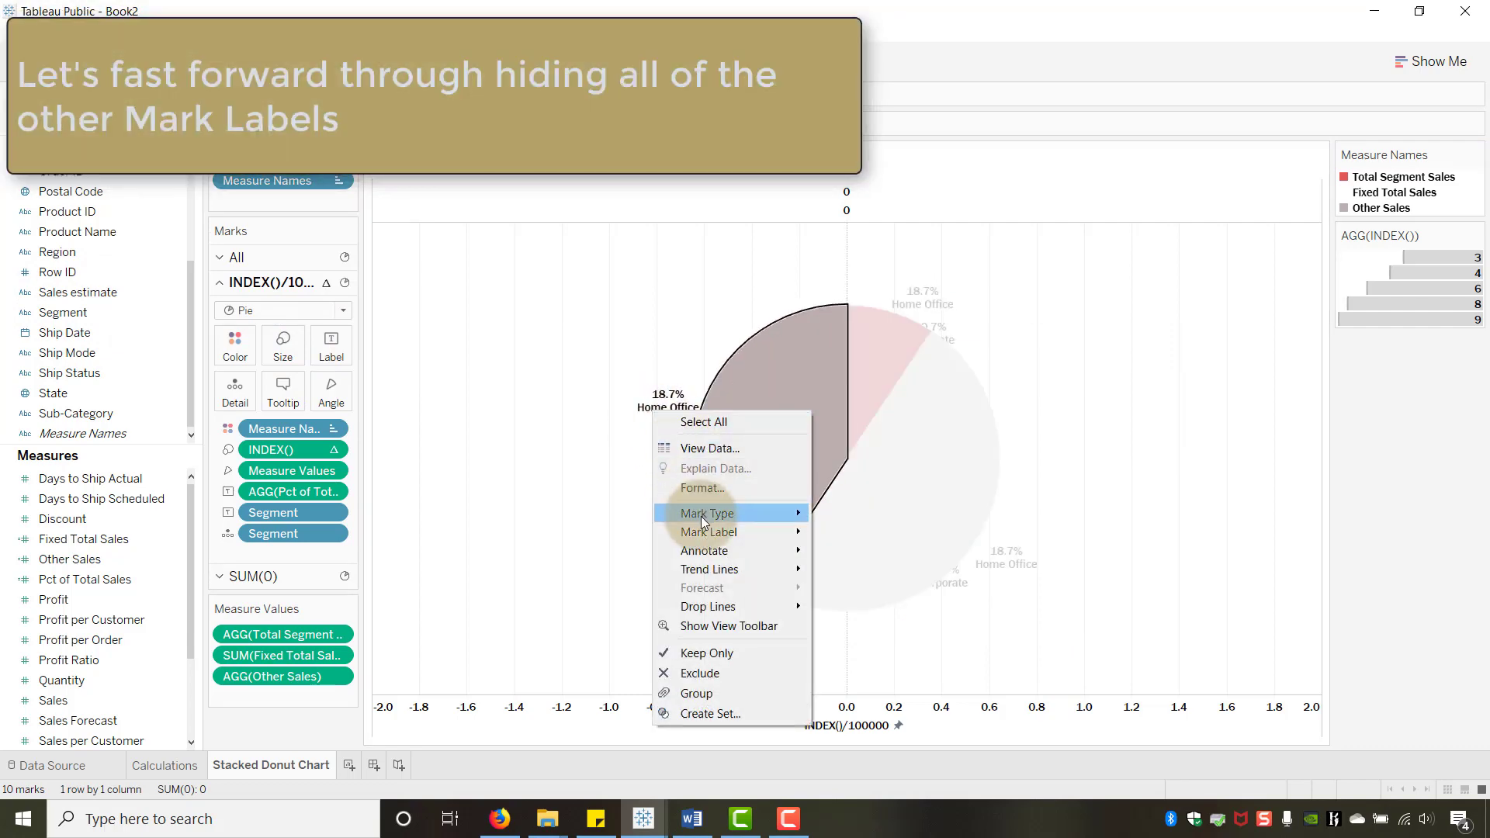
pyautogui.moveTo(701, 515)
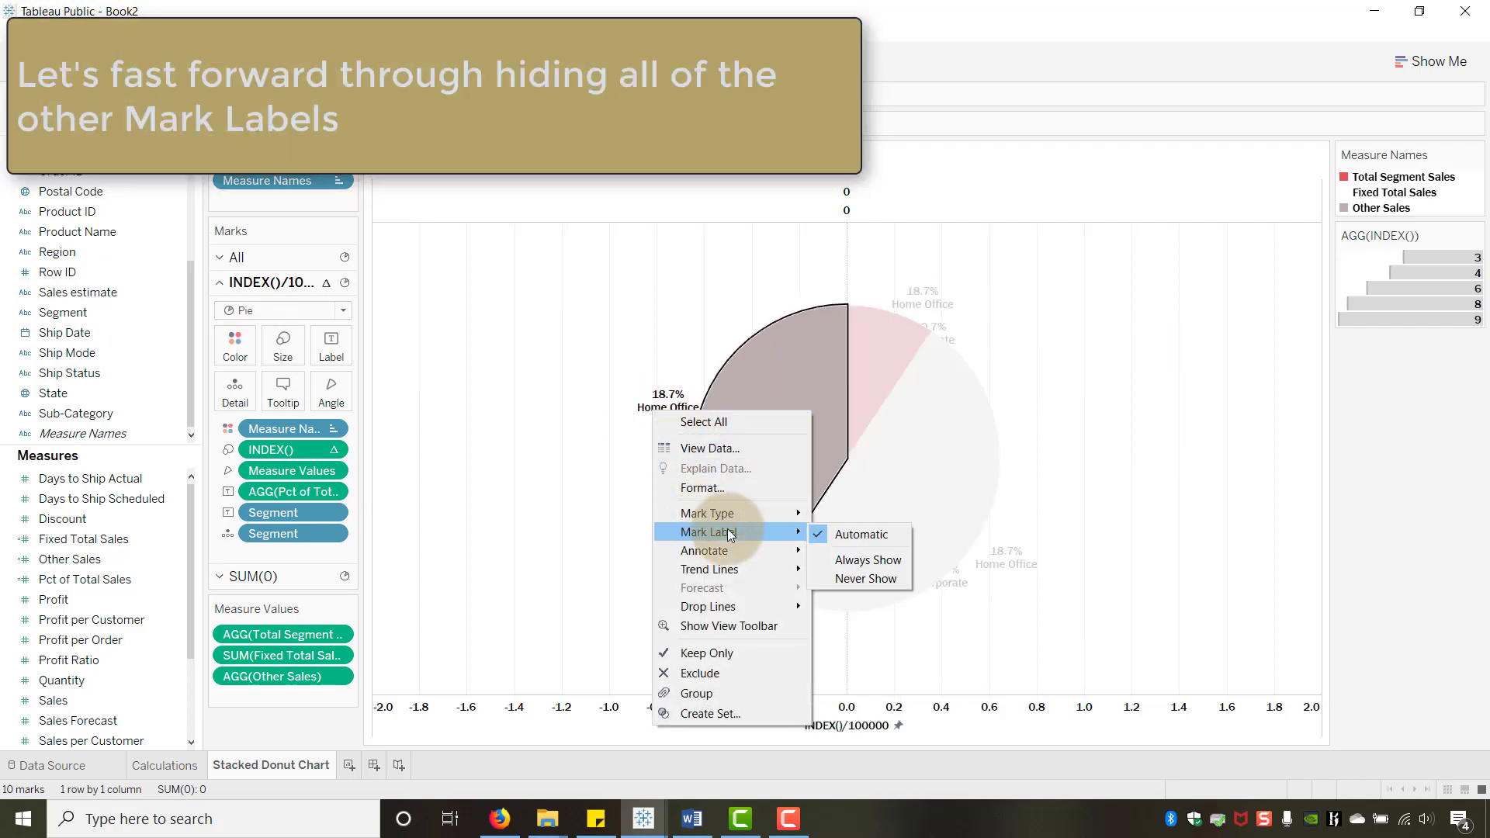
pyautogui.click(858, 579)
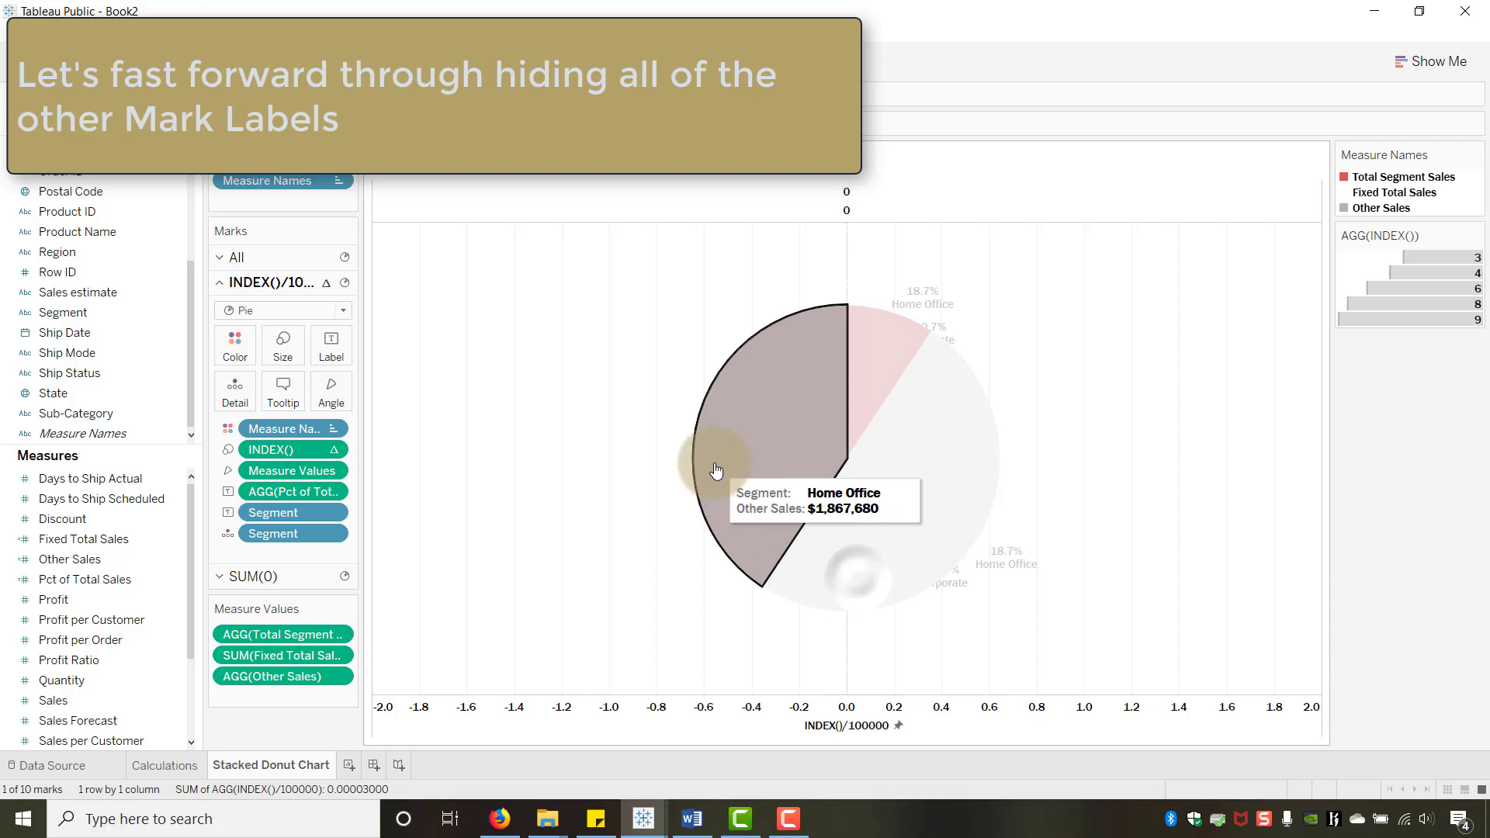
pyautogui.rightClick(962, 580)
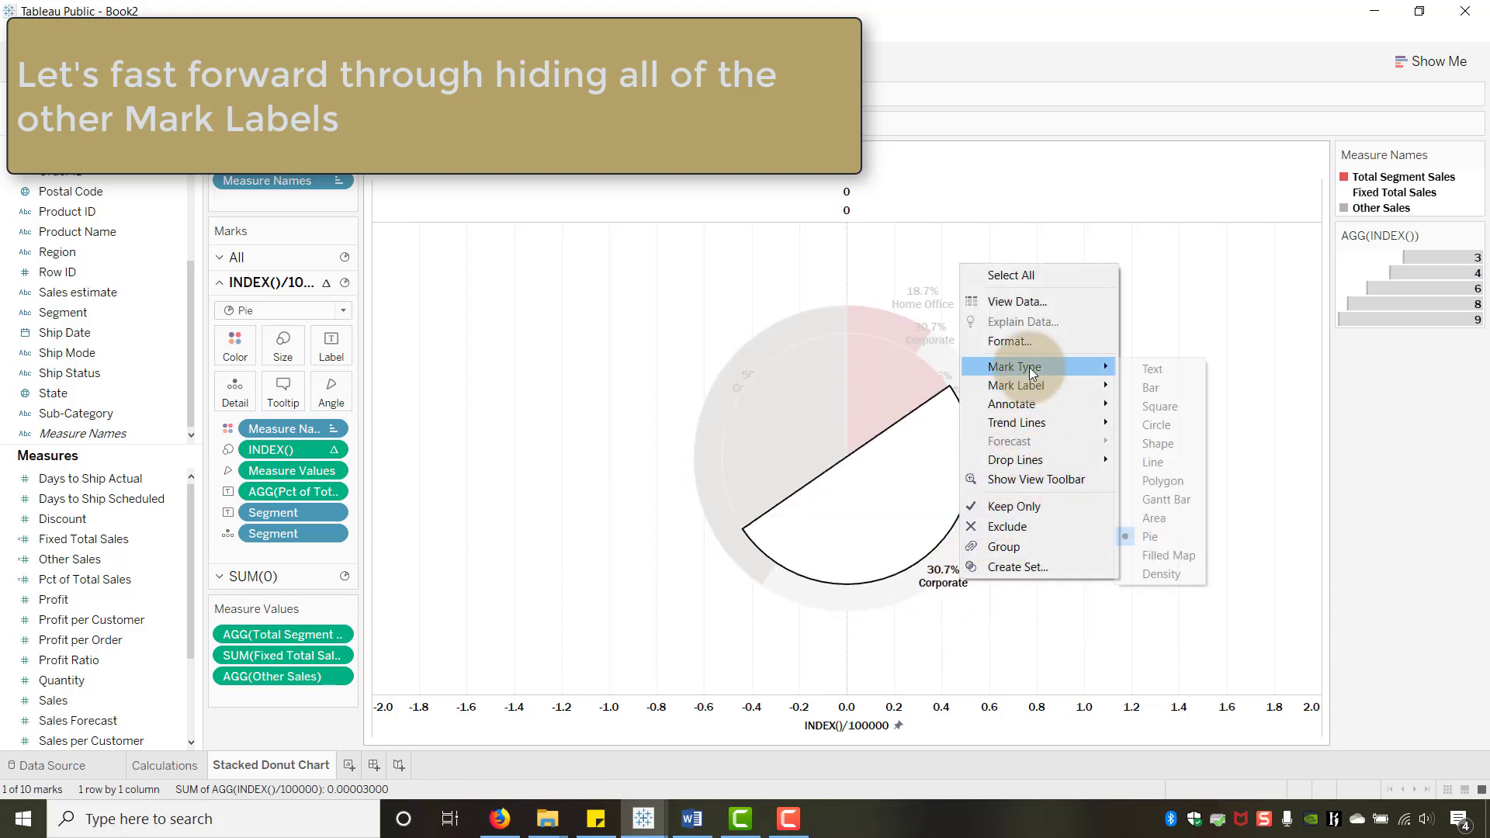
pyautogui.moveTo(1035, 388)
pyautogui.click(1172, 431)
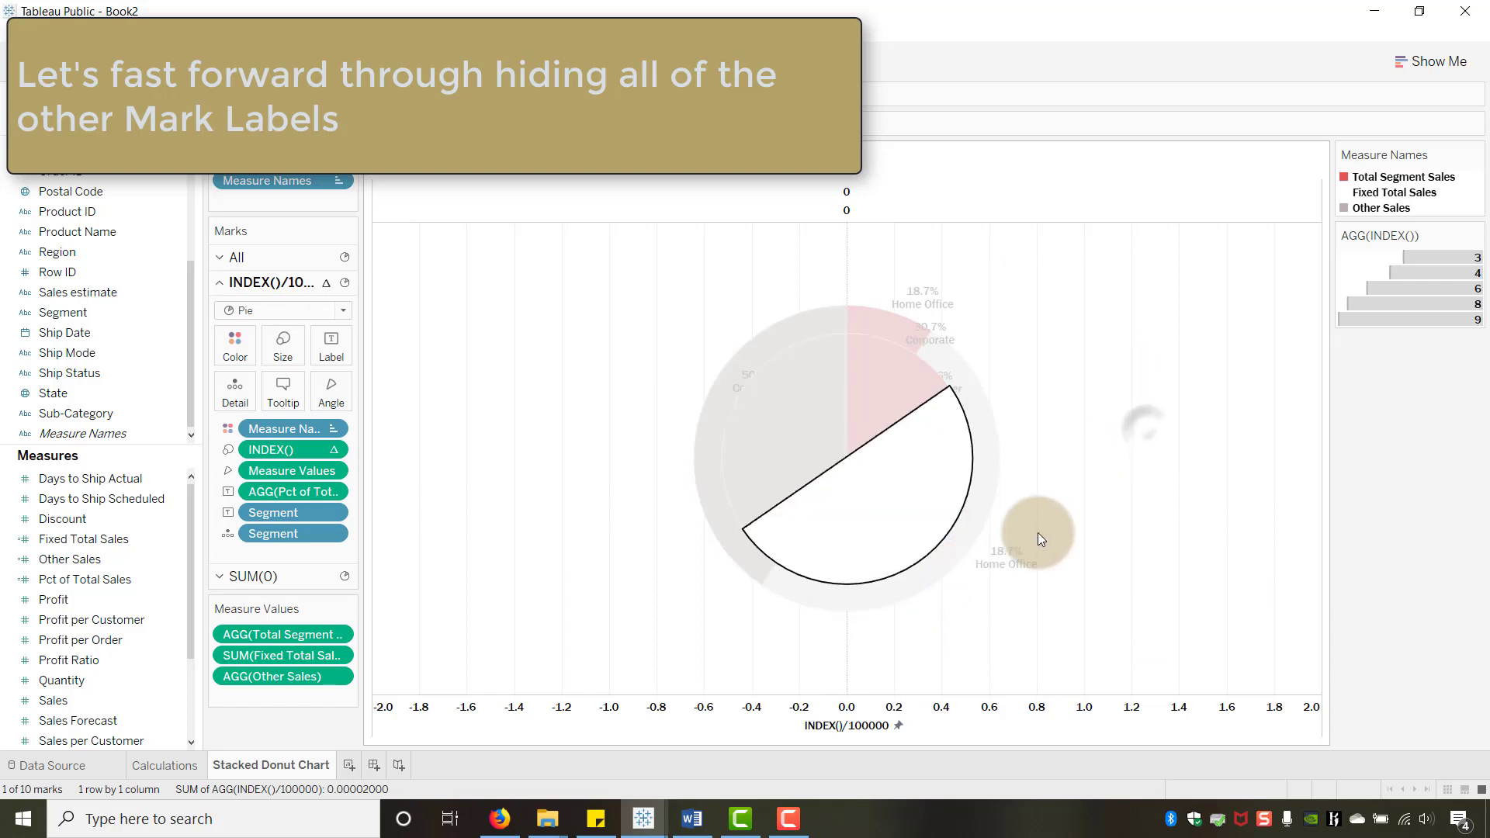
# Hide the labels on the remaining duplicate-labelled slices, then clear the selection
pyautogui.rightClick(737, 392)
pyautogui.click(943, 543)
pyautogui.click(725, 426)
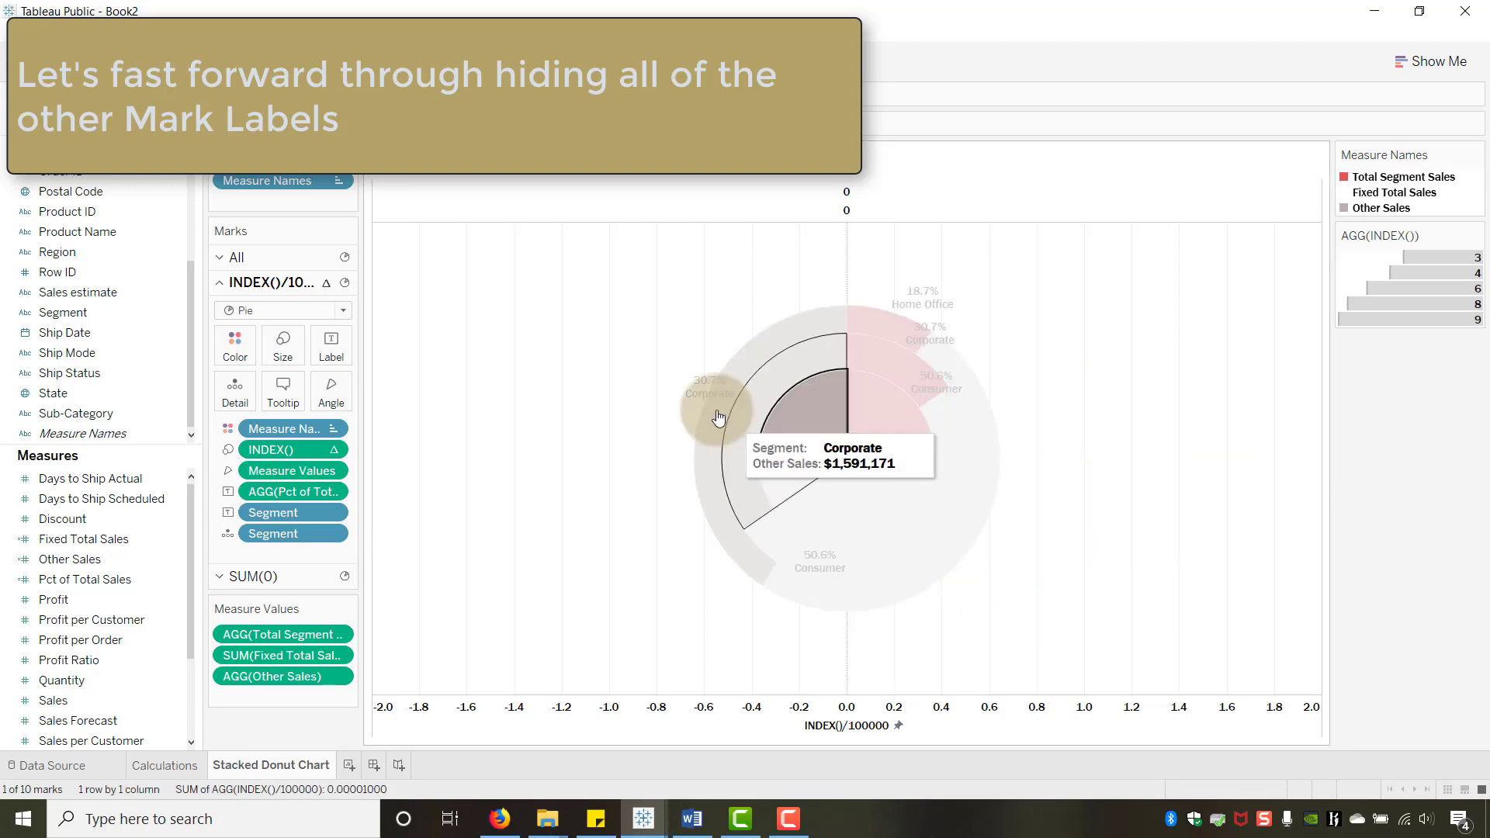
pyautogui.rightClick(699, 398)
pyautogui.moveTo(776, 514)
pyautogui.click(893, 561)
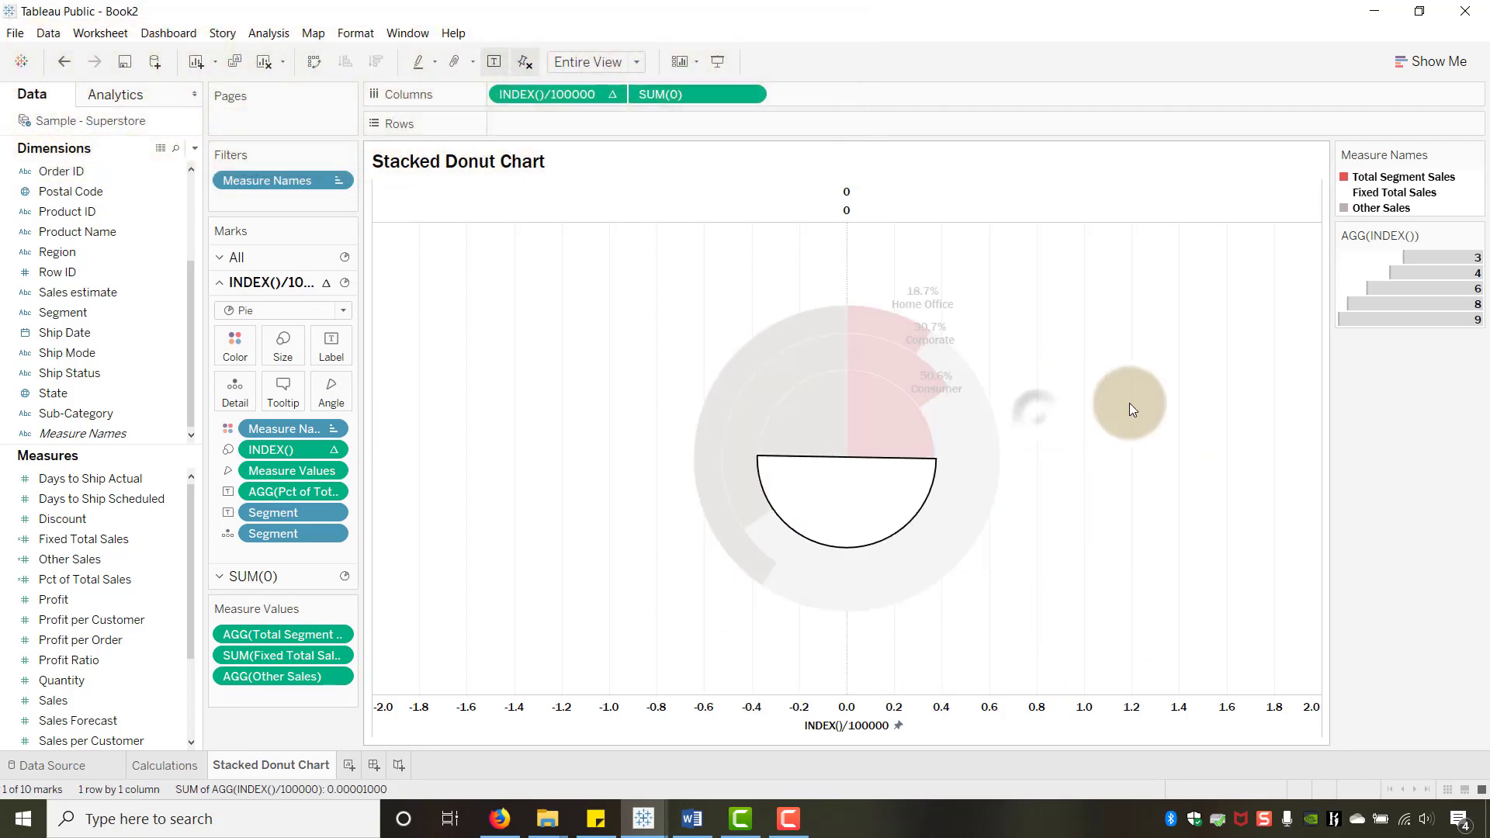
pyautogui.click(1125, 405)
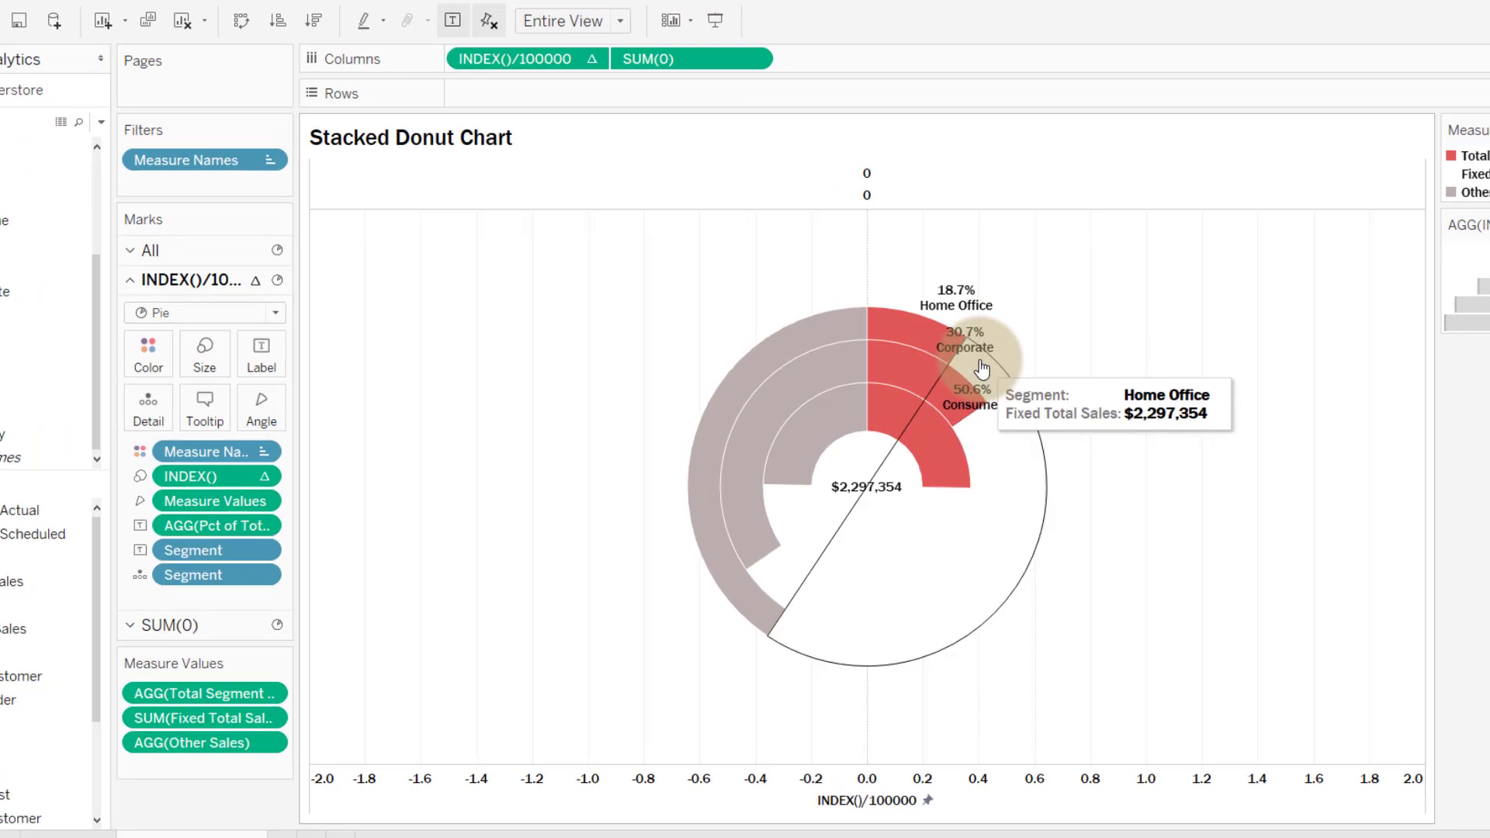
# Put the percentage and segment on one line, like '18.7% Home Office', in bold size 14
pyautogui.moveTo(994, 353)
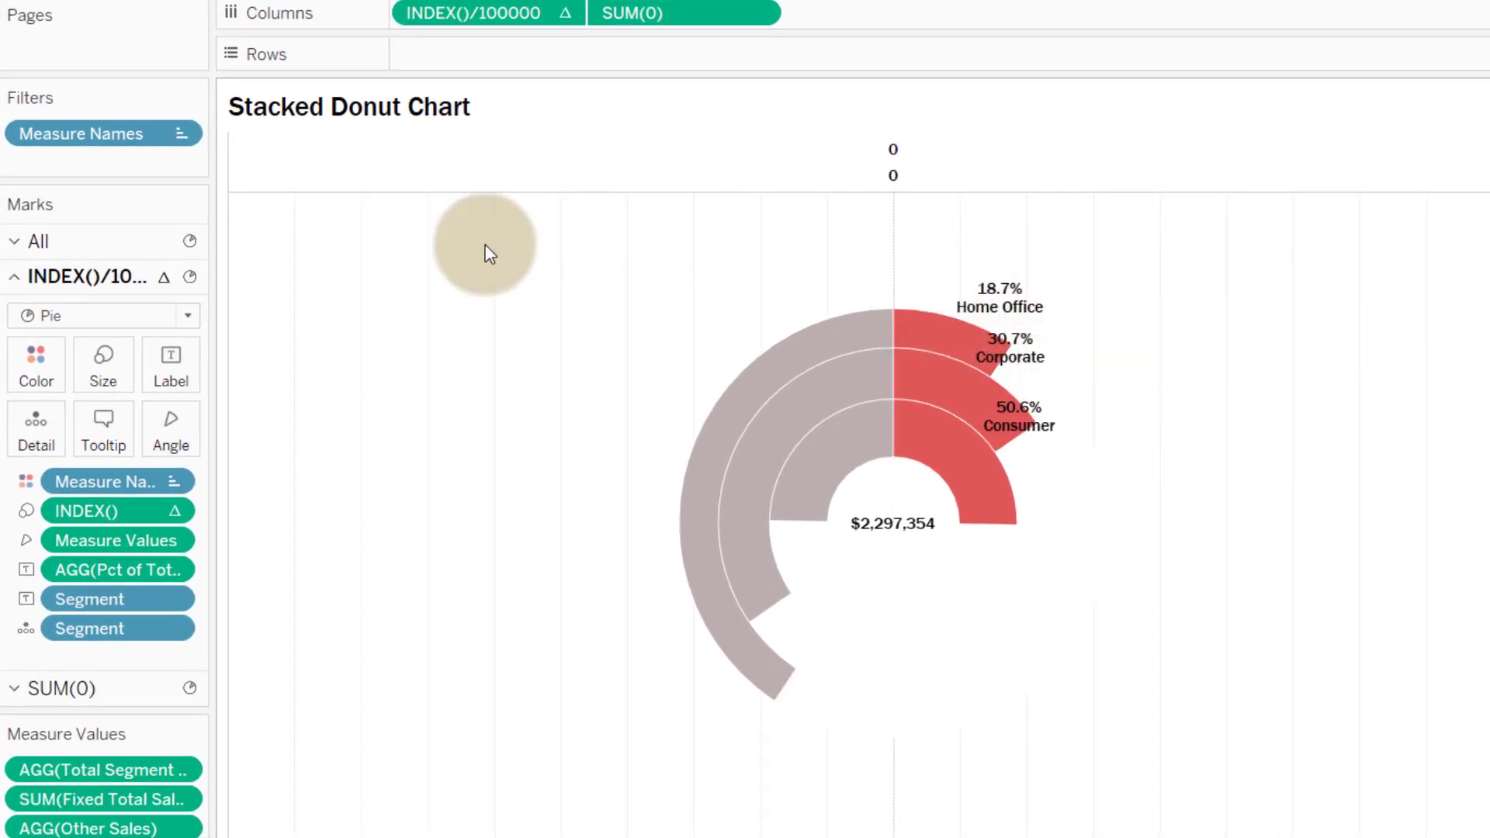
pyautogui.click(175, 372)
pyautogui.click(381, 487)
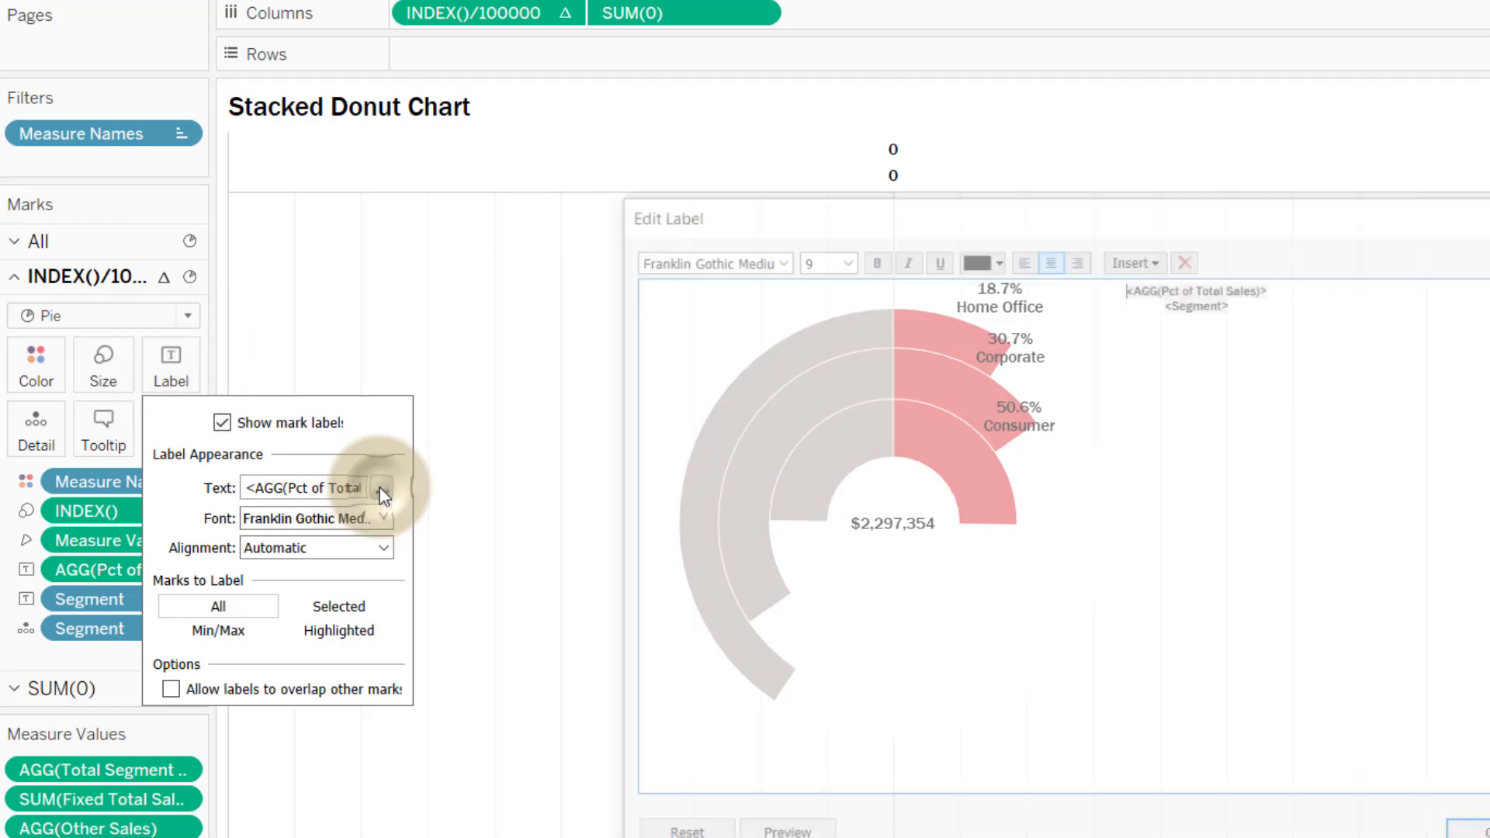
pyautogui.click(1166, 302)
pyautogui.press('BackSpace')
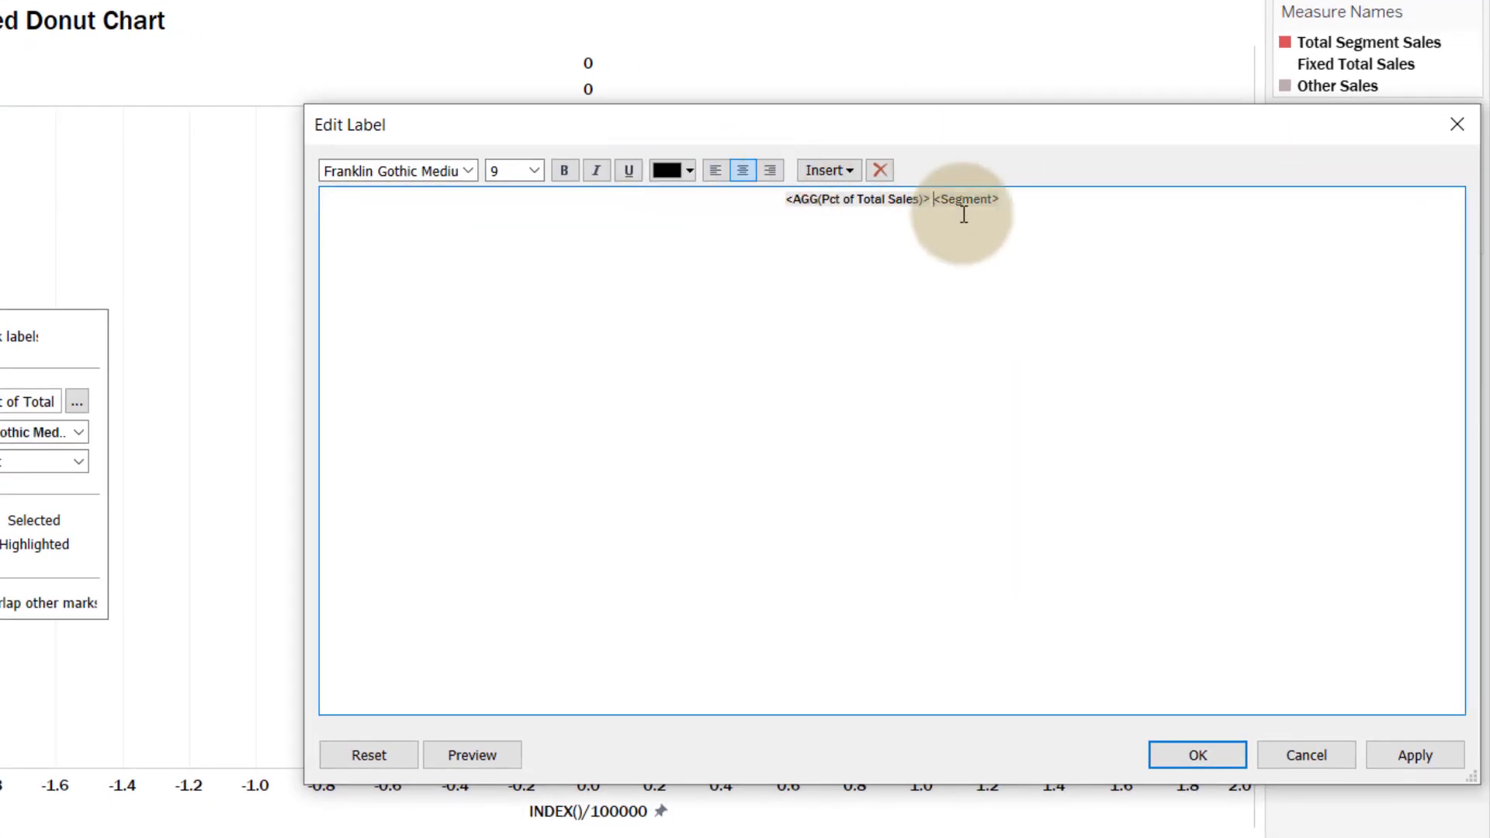
pyautogui.moveTo(1047, 205); pyautogui.dragTo(760, 203)
pyautogui.click(533, 170)
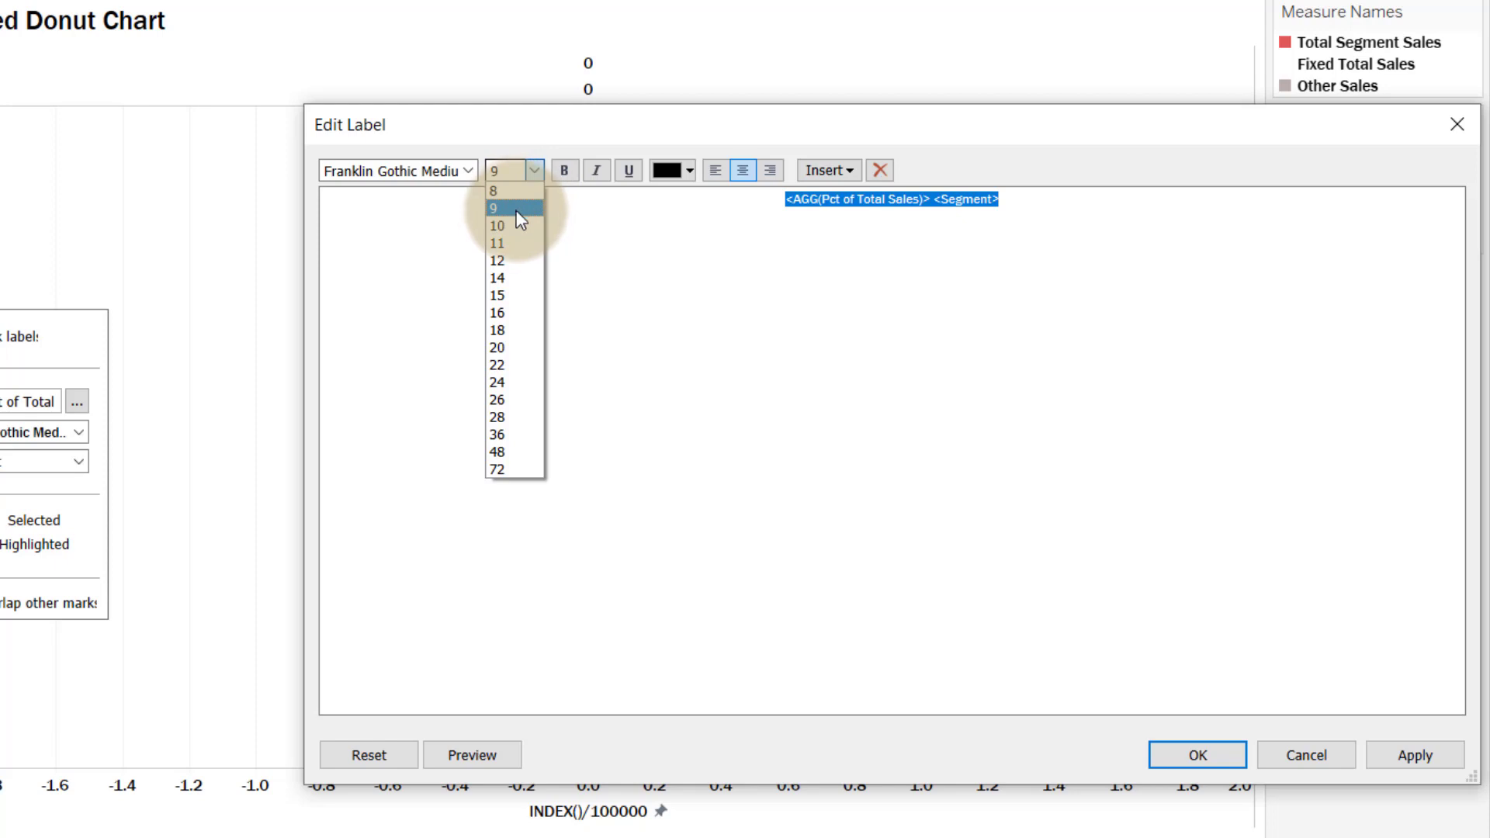
pyautogui.click(506, 278)
pyautogui.click(565, 170)
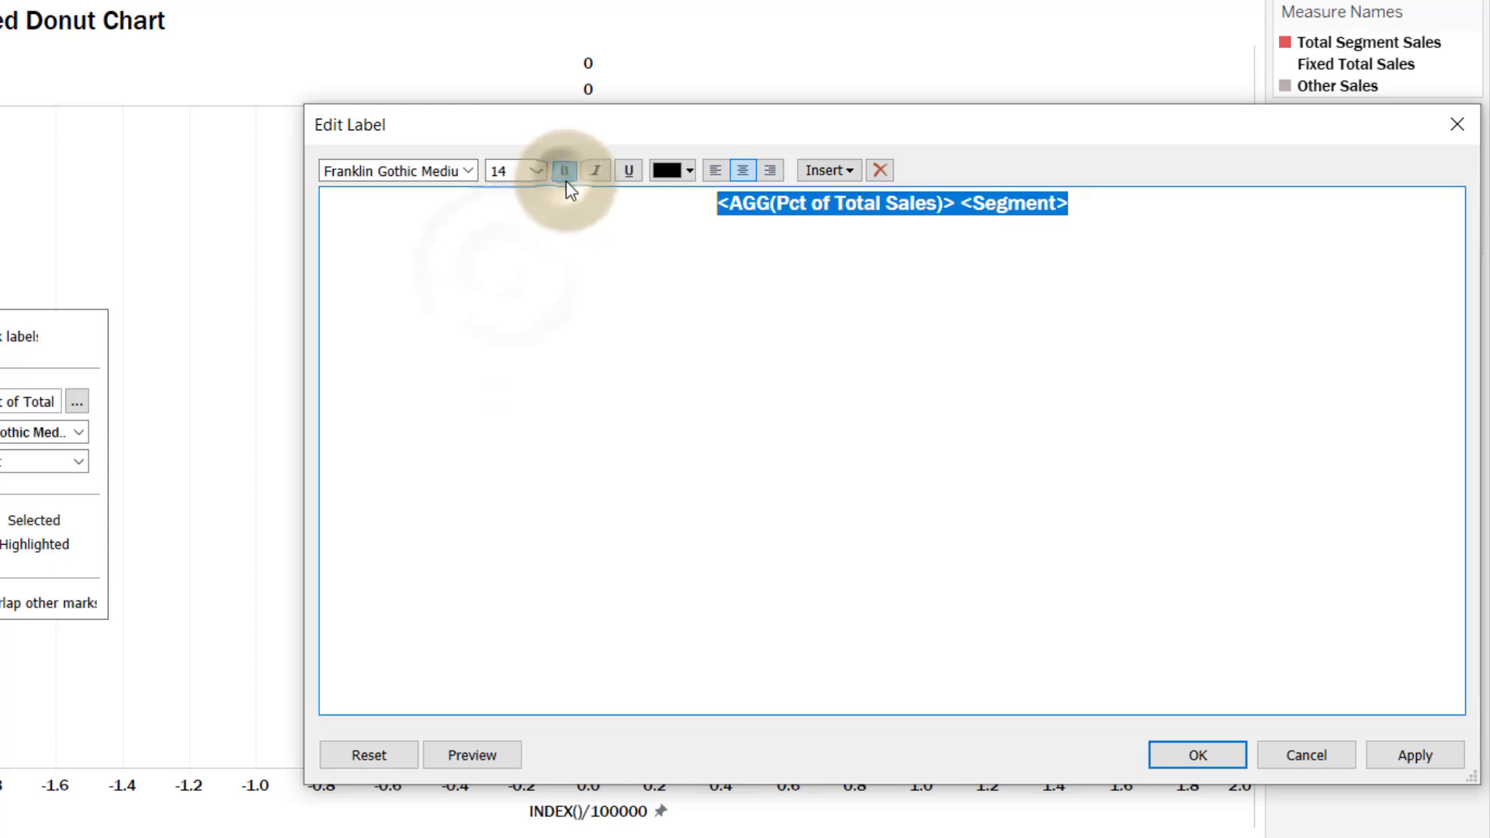
pyautogui.click(1212, 760)
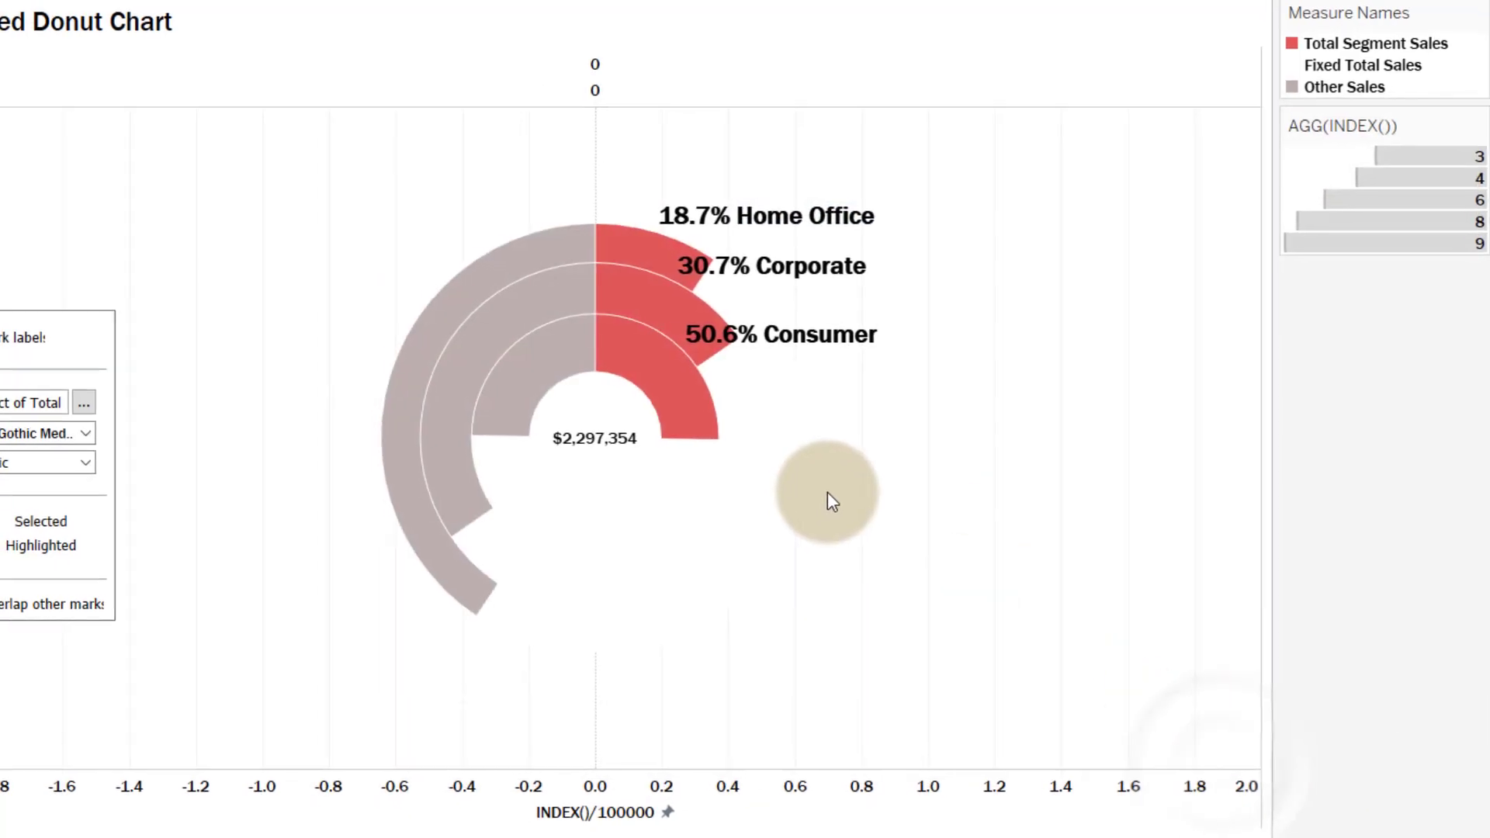
pyautogui.moveTo(605, 446)
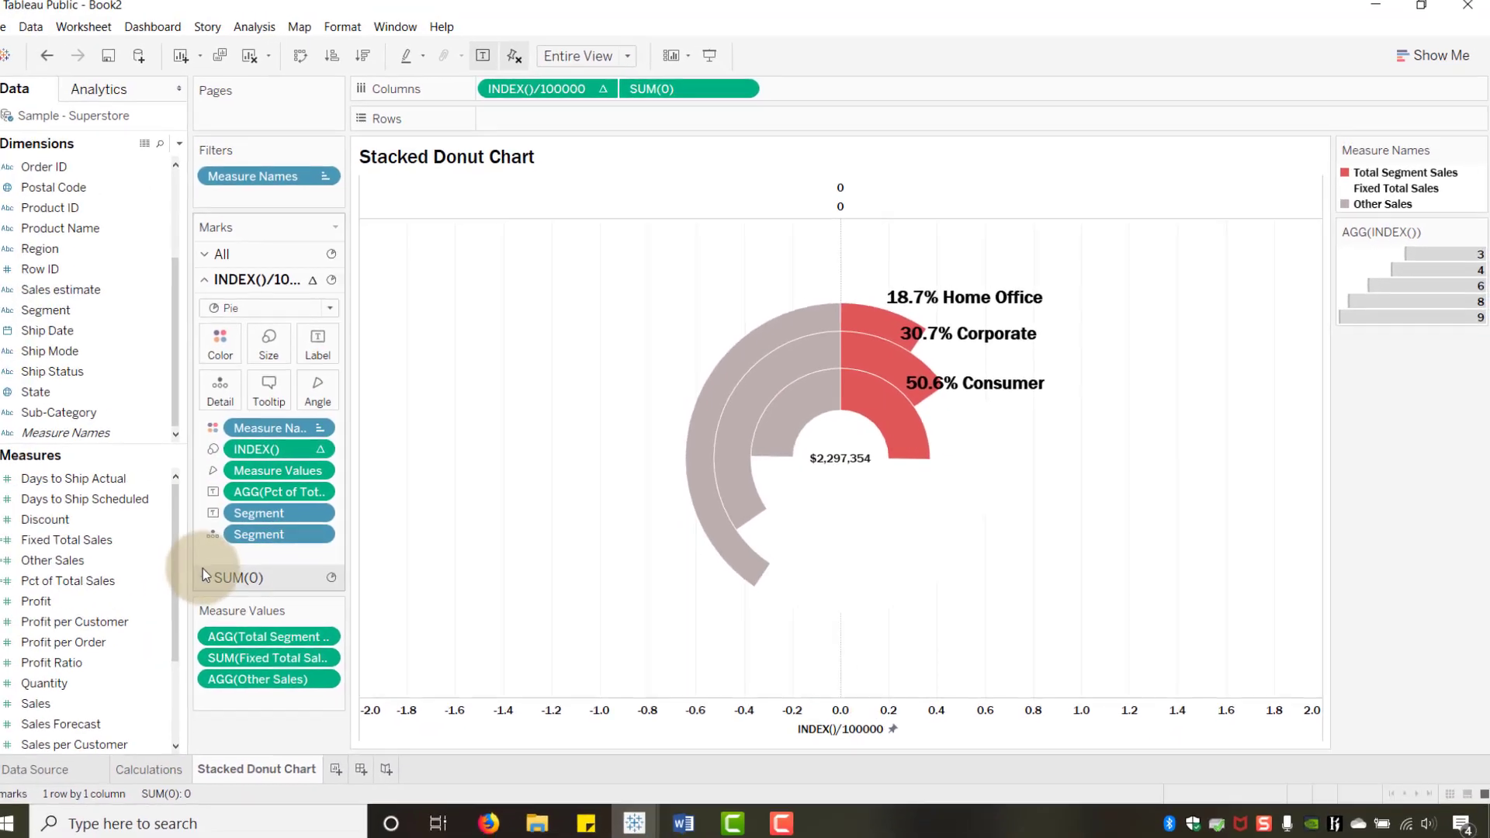
# Format the SUM(0) centre total label as bold size 14 text
pyautogui.click(204, 576)
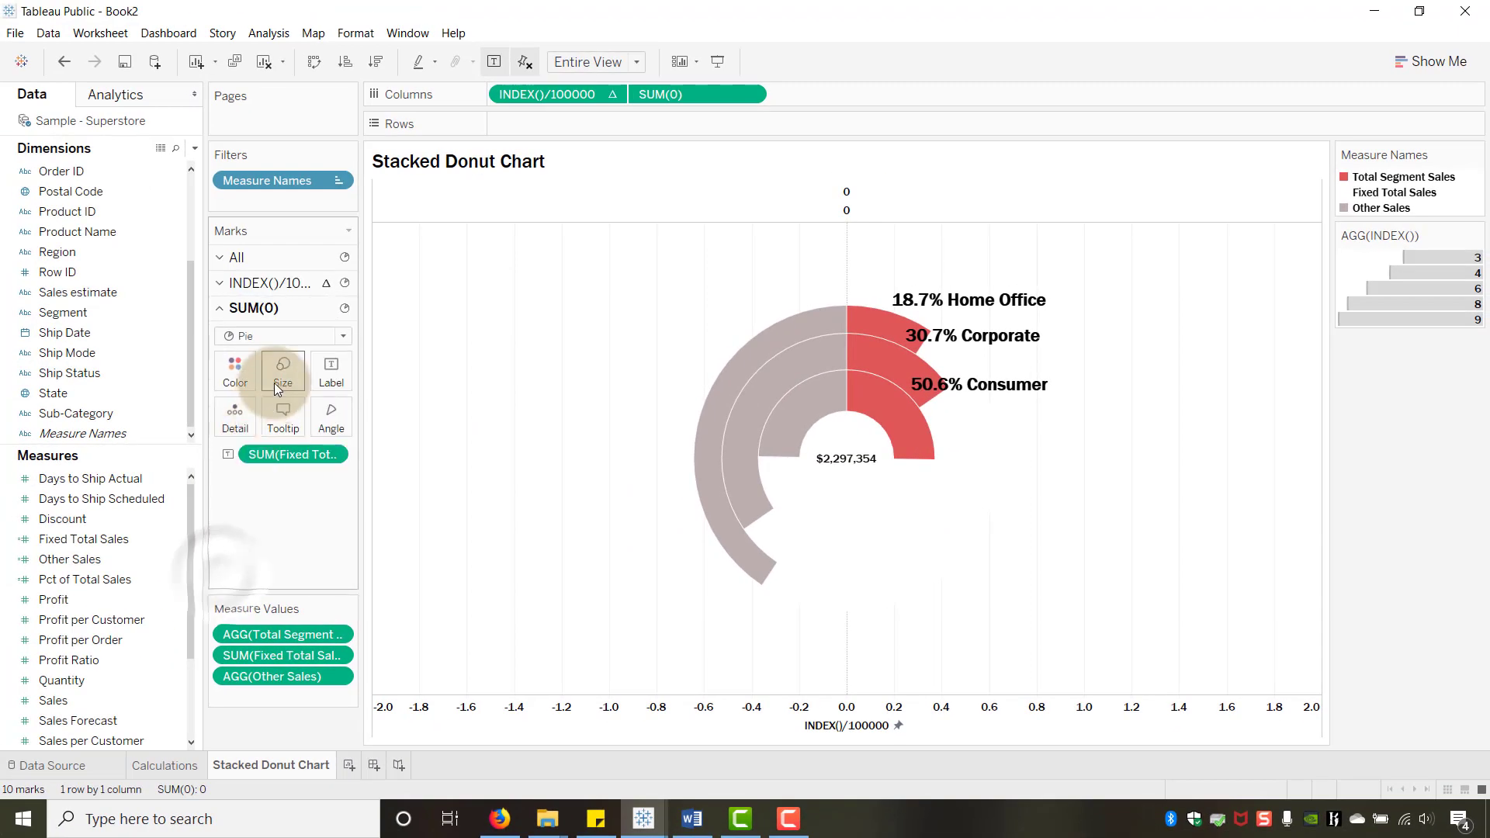
pyautogui.click(315, 371)
pyautogui.click(481, 458)
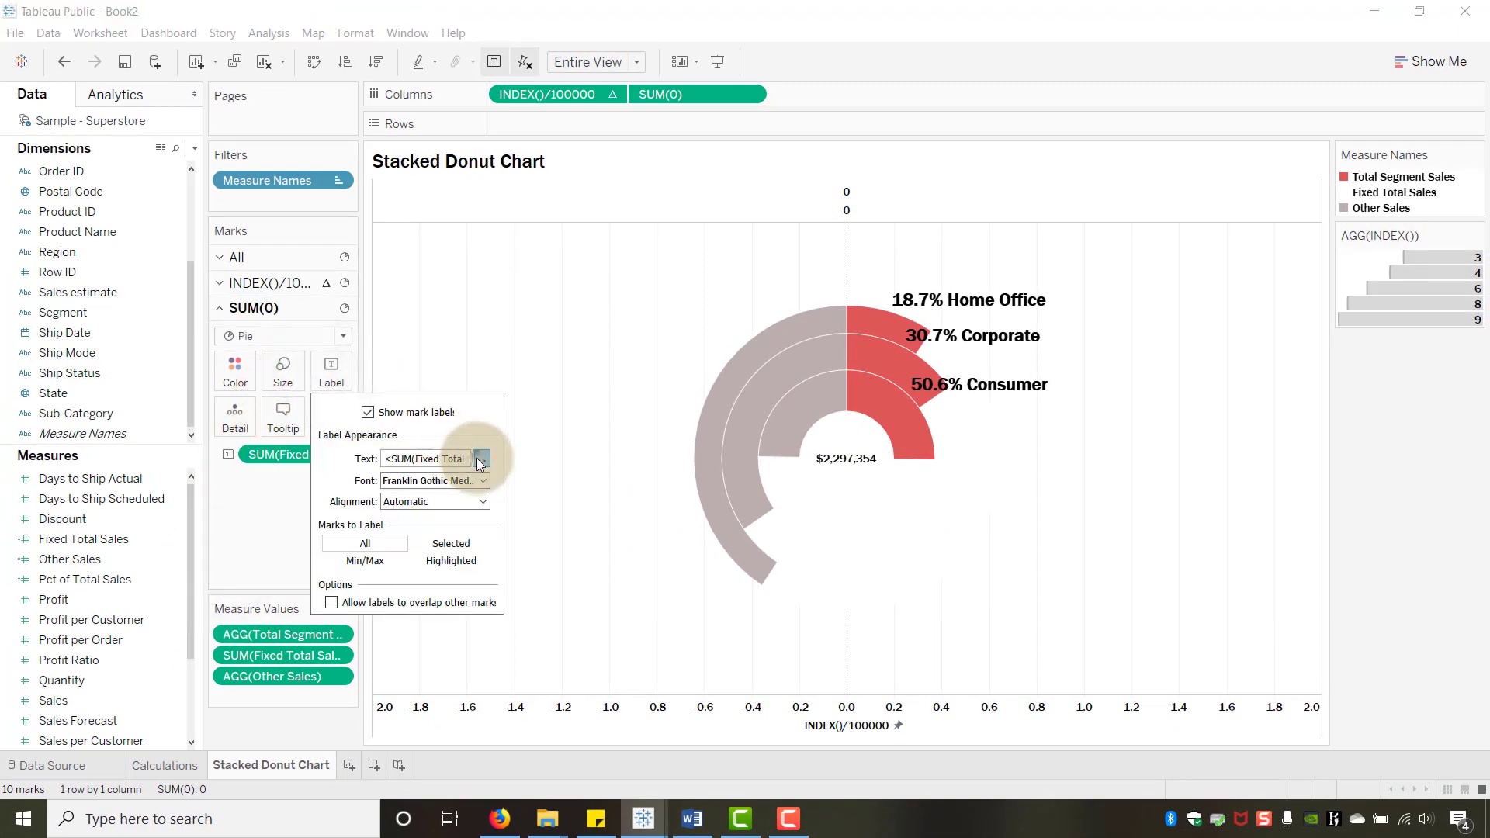
pyautogui.moveTo(1115, 289); pyautogui.dragTo(1009, 290)
pyautogui.click(809, 268)
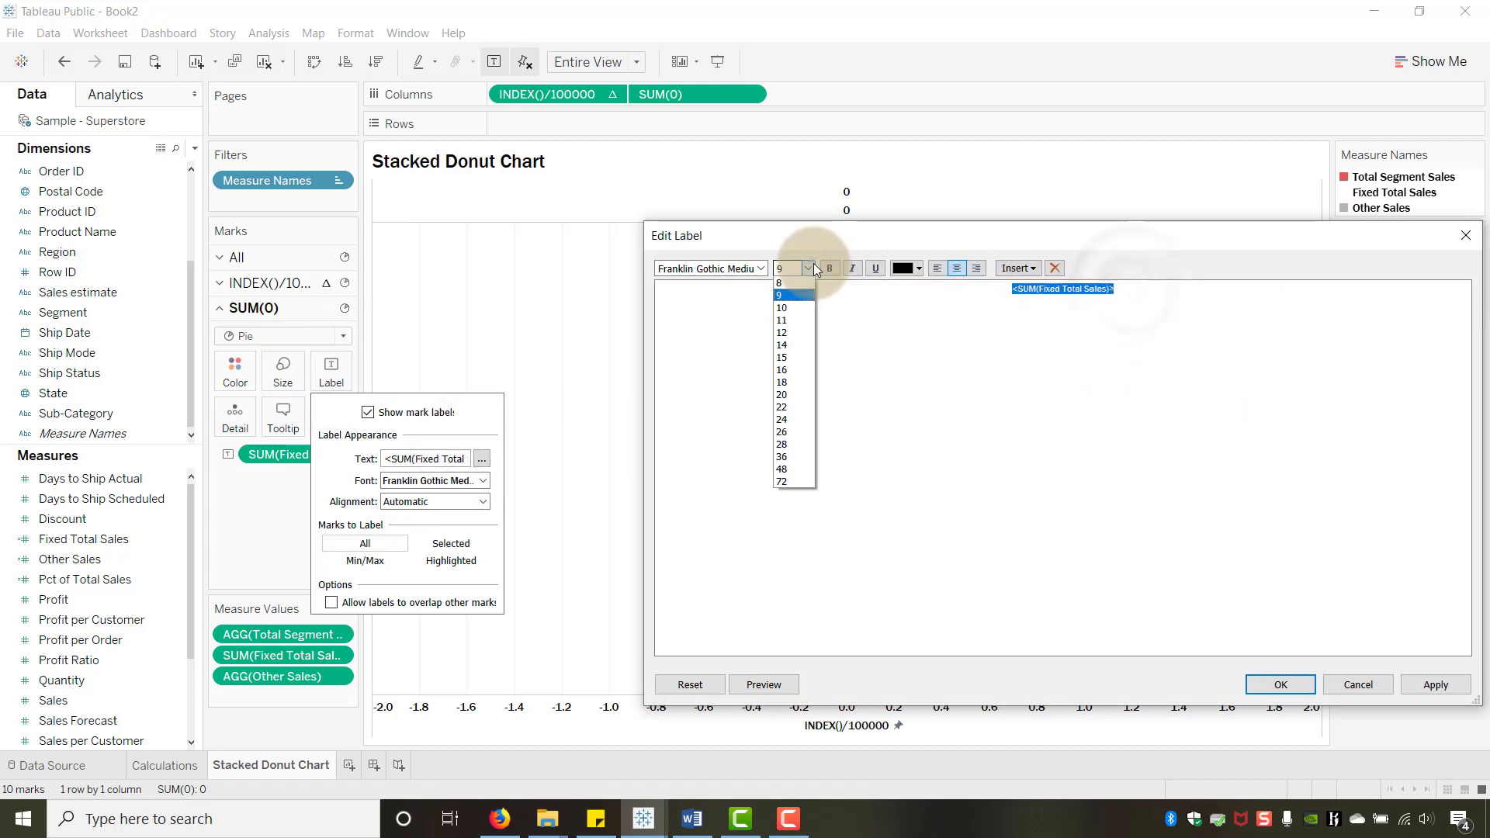
pyautogui.click(783, 345)
pyautogui.click(1284, 681)
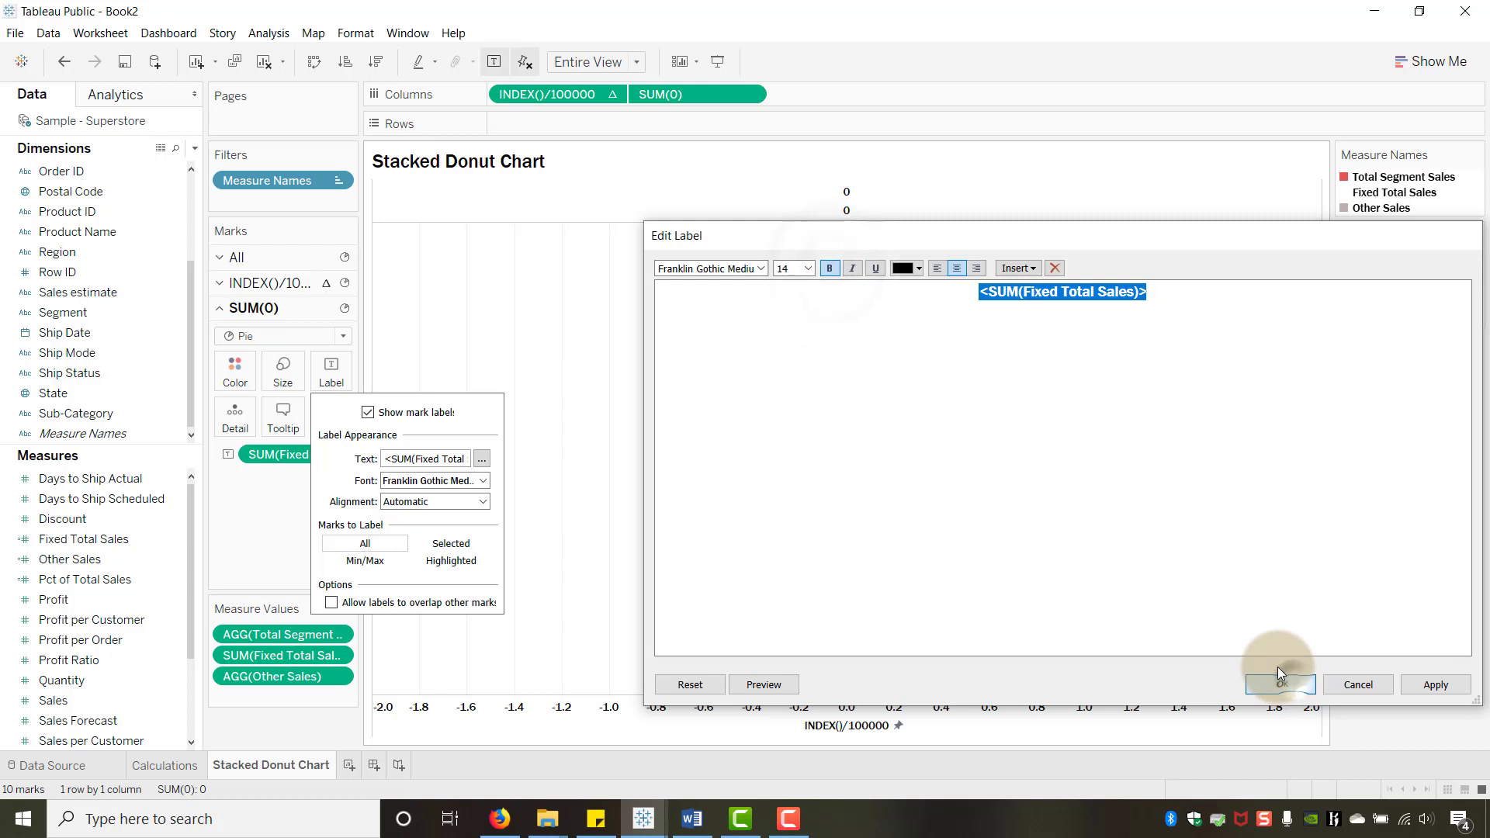
pyautogui.click(1002, 519)
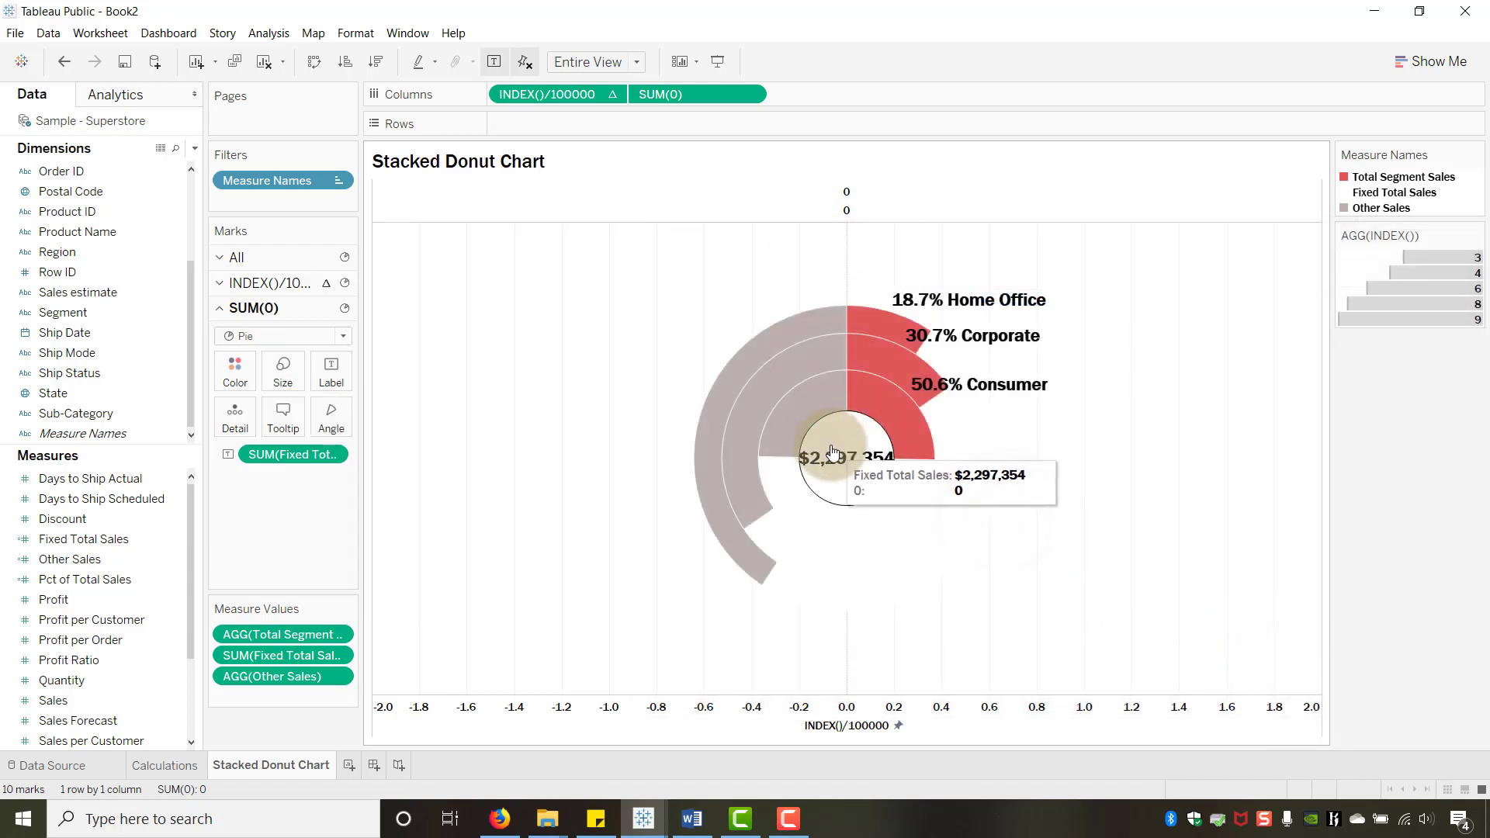
pyautogui.click(442, 403)
# Nudge the centre circle's Size slider slightly larger
pyautogui.click(244, 308)
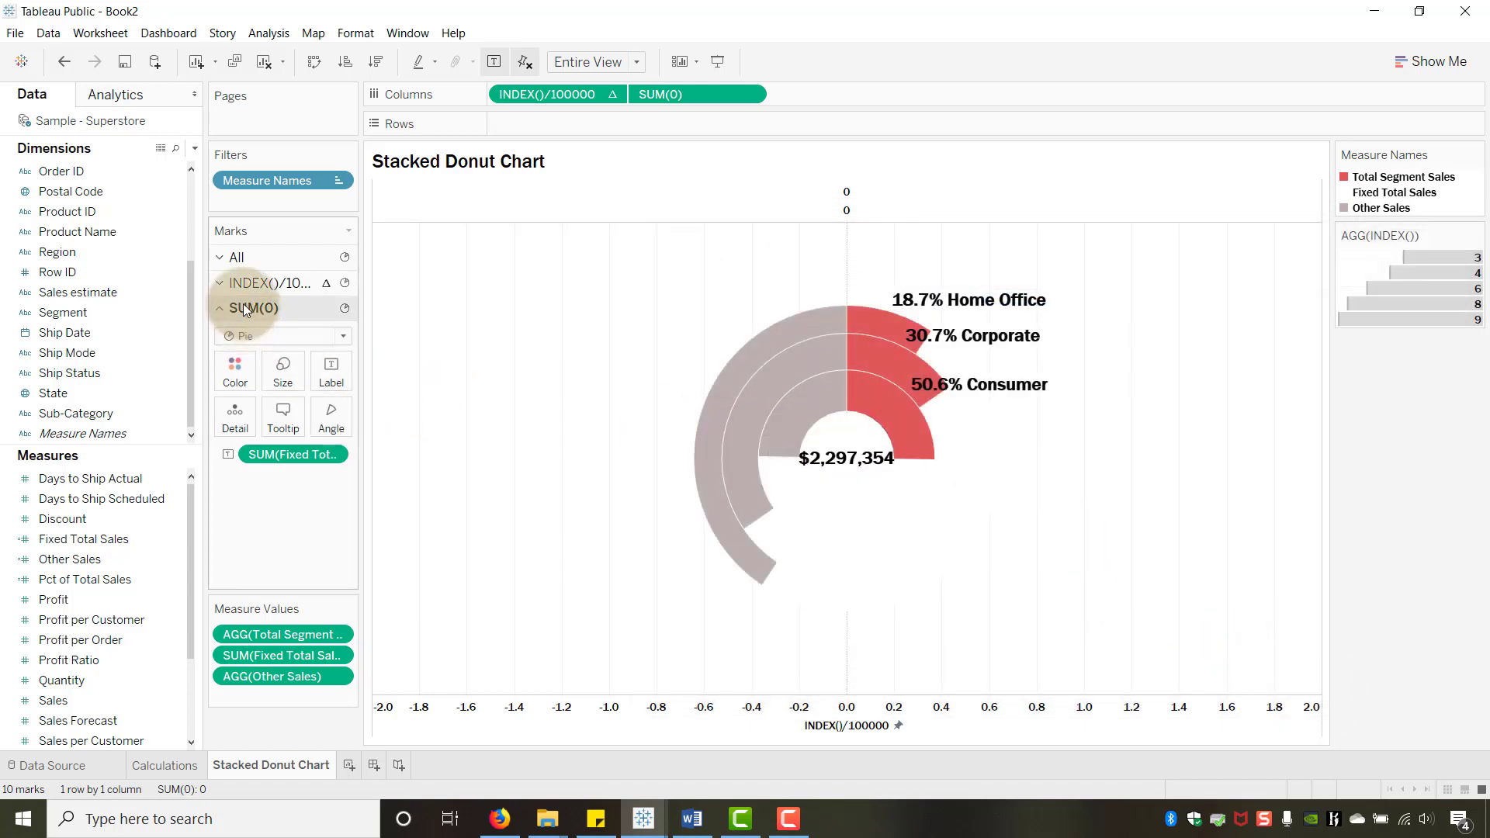
pyautogui.click(283, 369)
pyautogui.moveTo(324, 413); pyautogui.dragTo(333, 419)
pyautogui.click(599, 522)
pyautogui.click(1172, 554)
pyautogui.click(1019, 368)
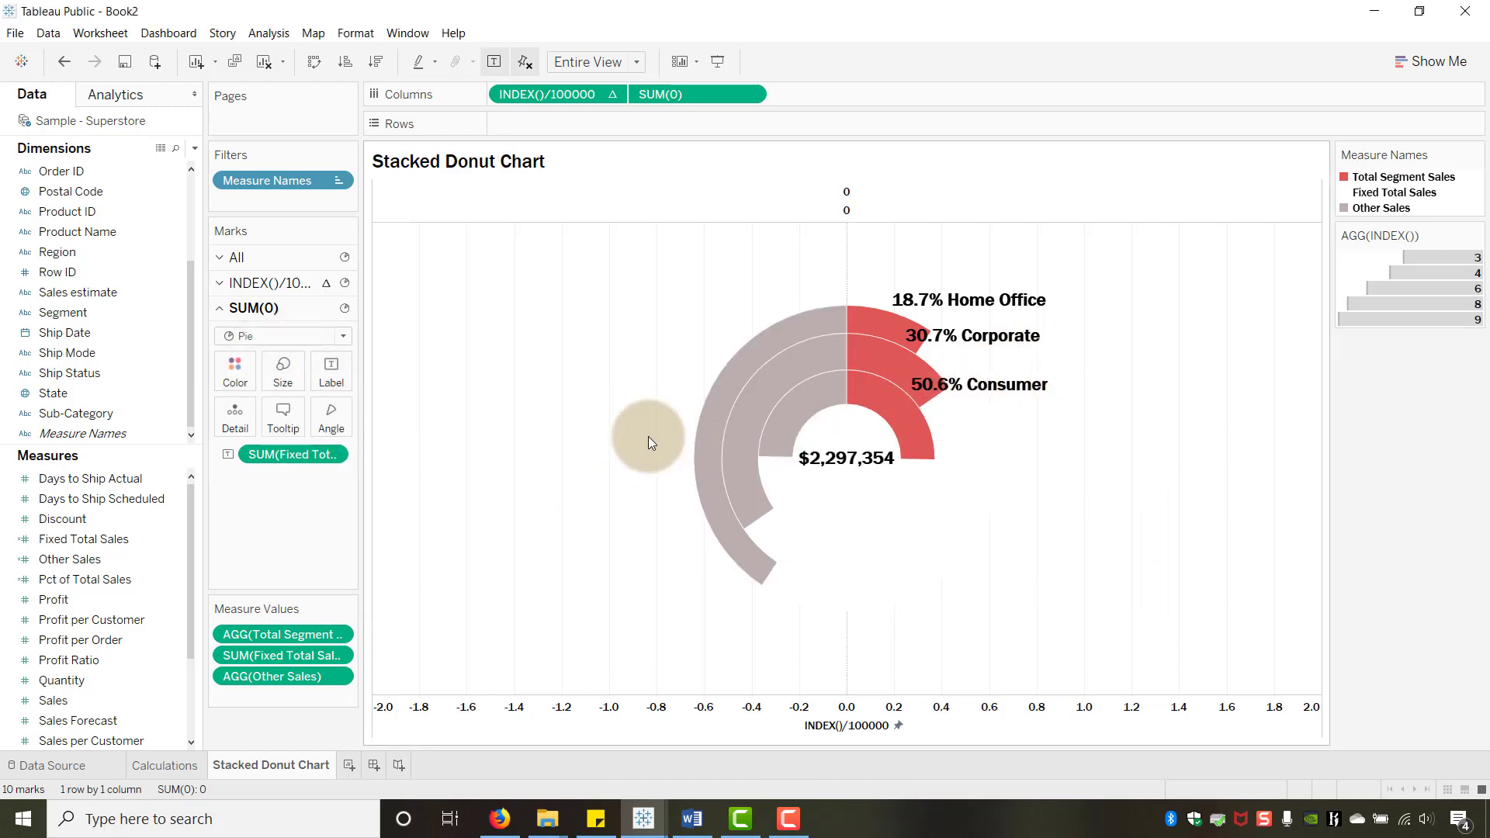
pyautogui.click(692, 818)
pyautogui.click(1019, 625)
# Set the worksheet's column and row divider borders to None
pyautogui.rightClick(523, 338)
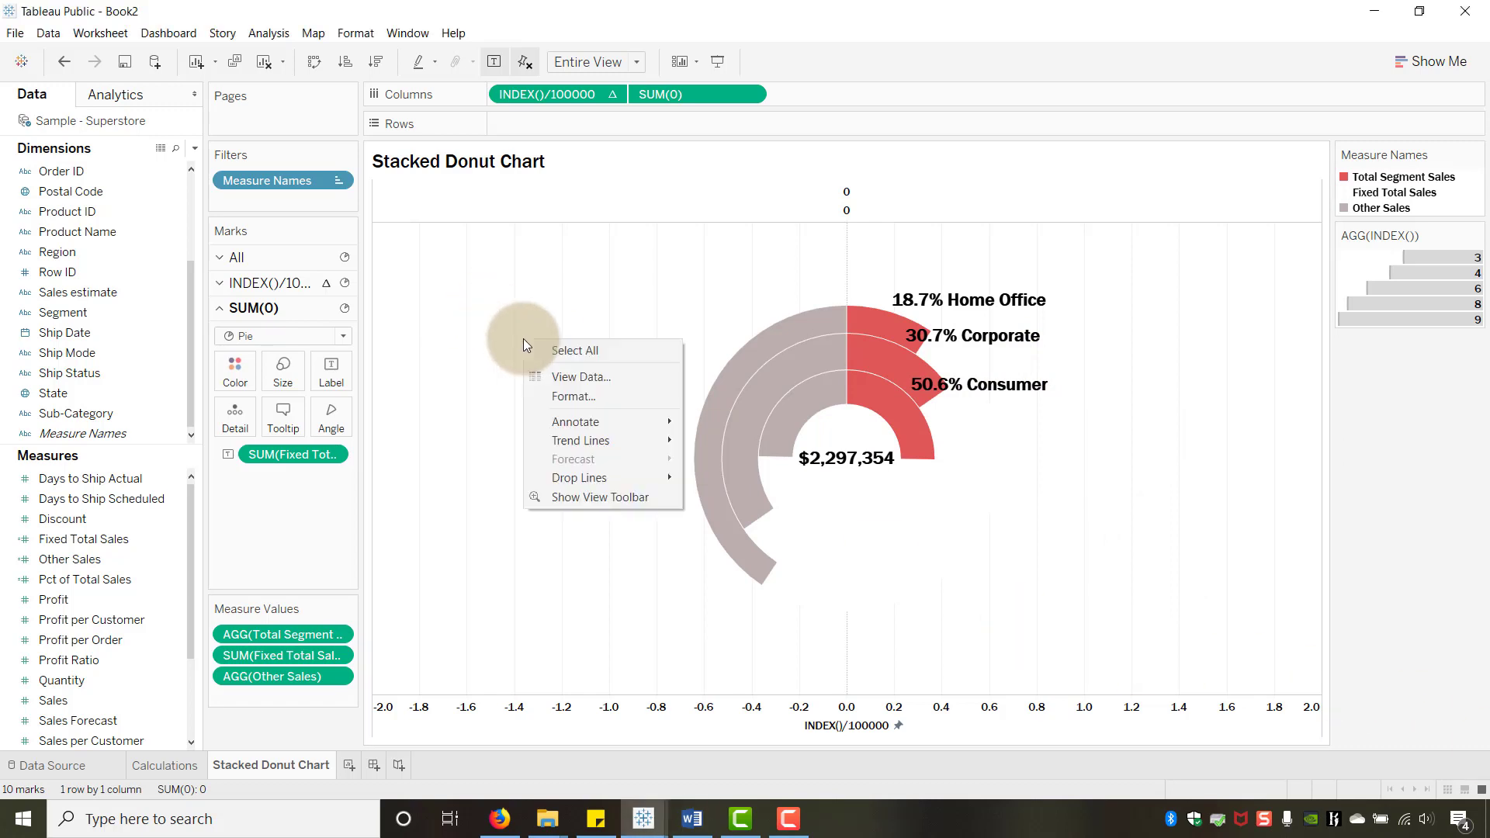
pyautogui.click(566, 396)
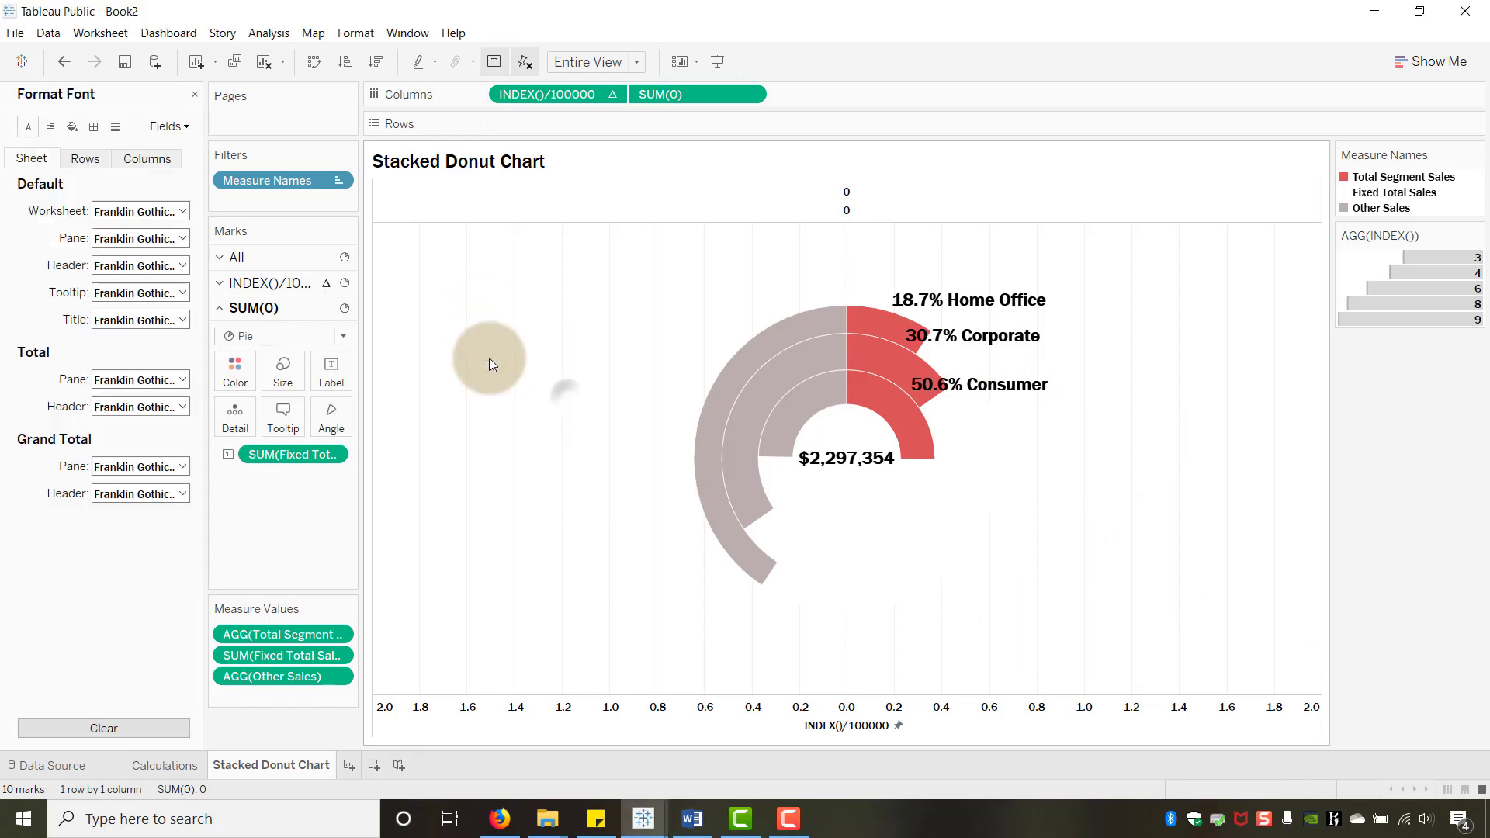
pyautogui.click(94, 127)
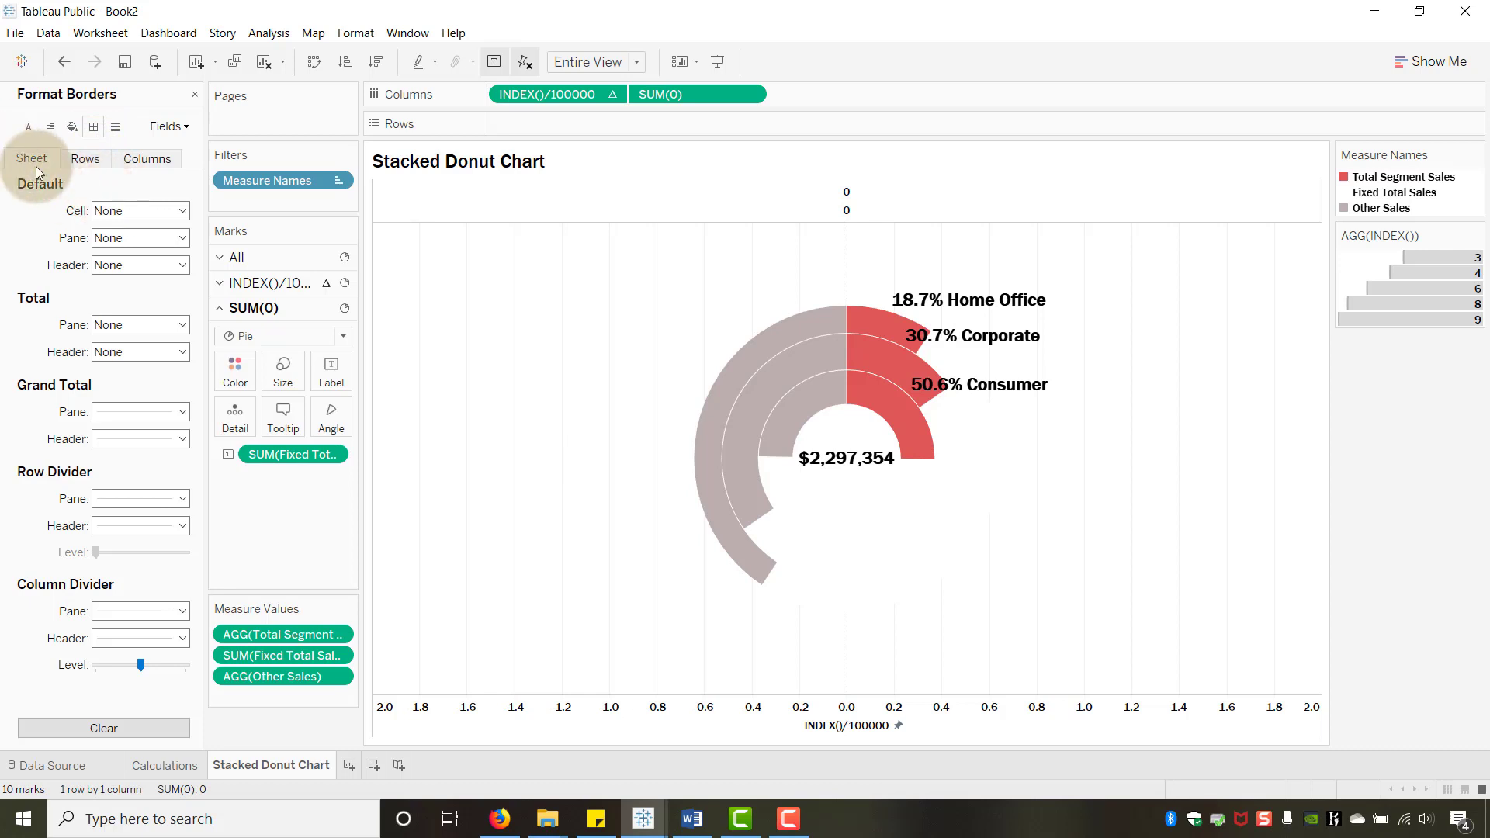
pyautogui.click(165, 618)
pyautogui.click(160, 388)
pyautogui.click(124, 648)
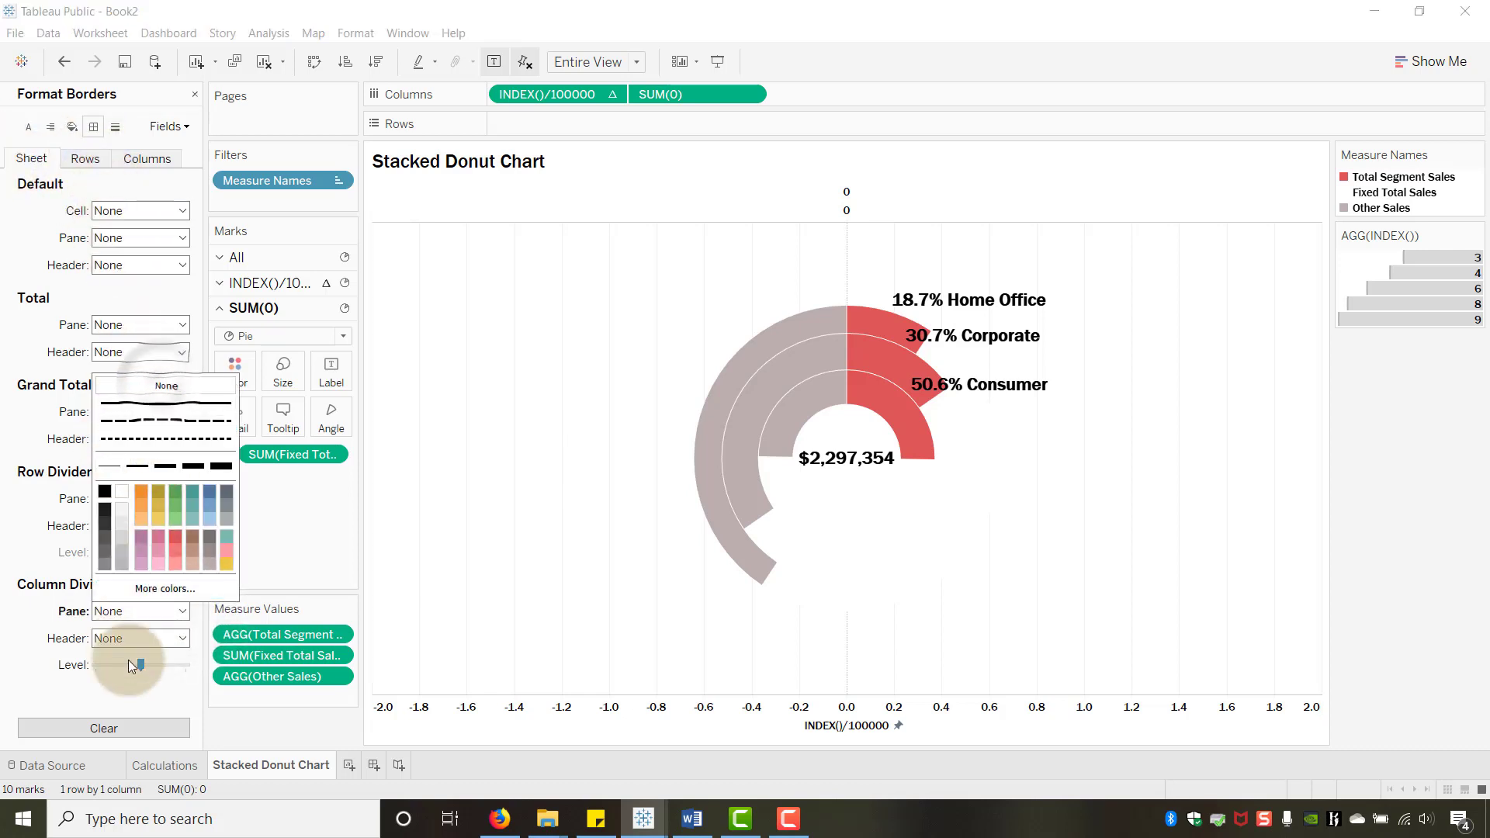
pyautogui.click(132, 663)
pyautogui.moveTo(133, 663); pyautogui.dragTo(85, 651)
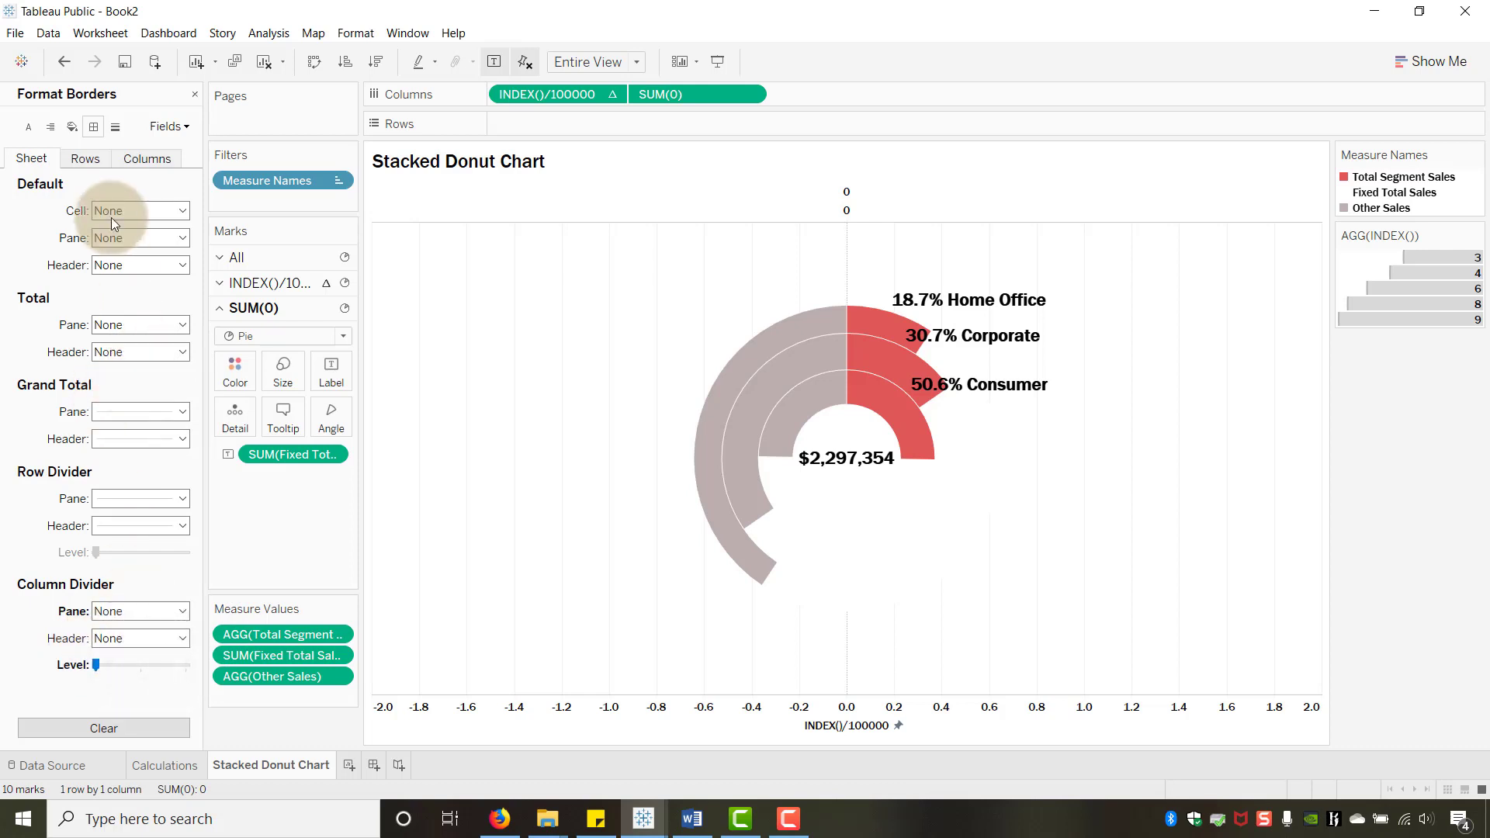
pyautogui.click(87, 159)
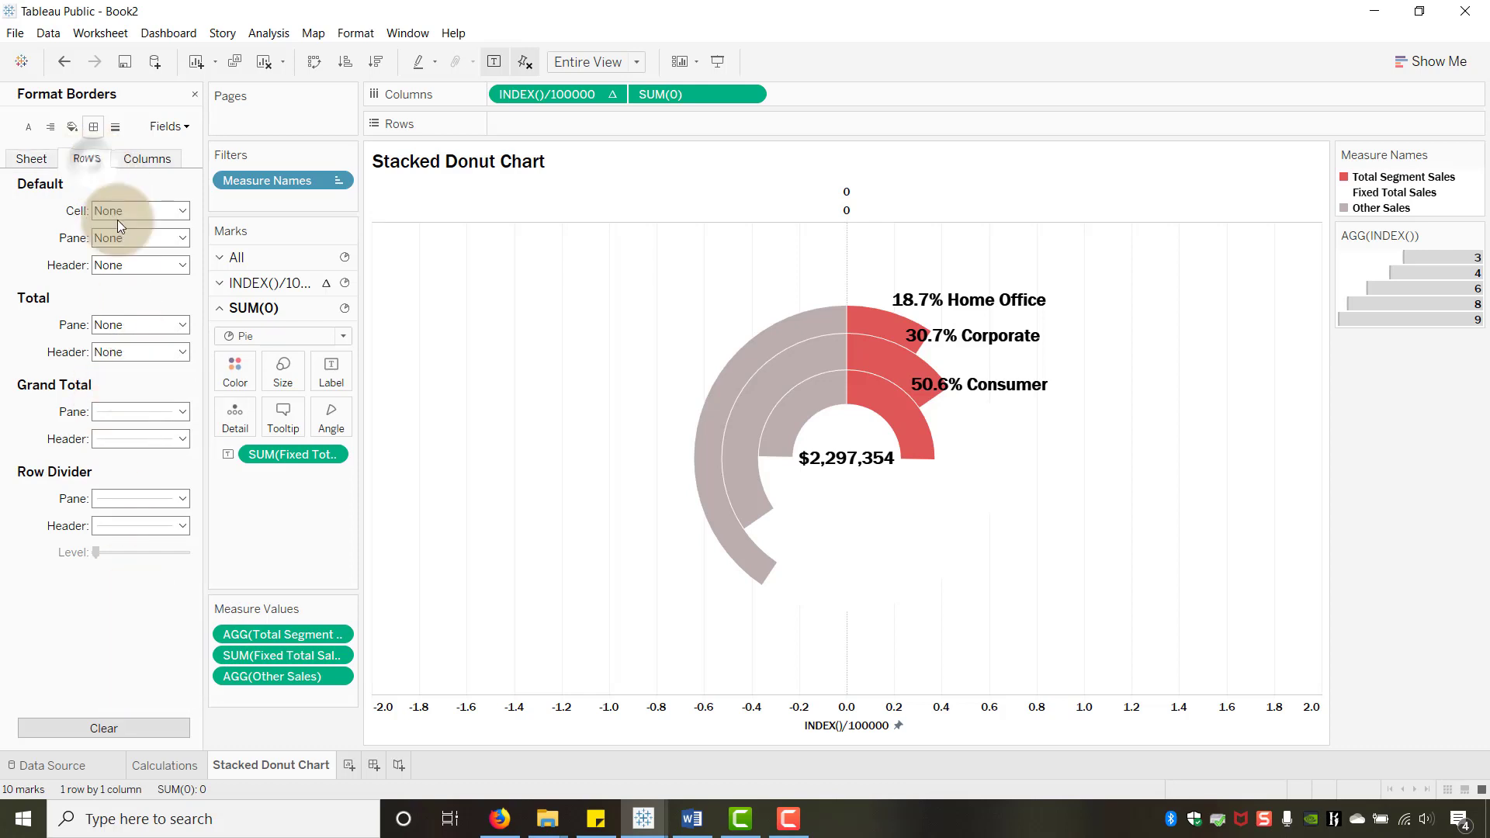
pyautogui.click(182, 500)
pyautogui.click(152, 520)
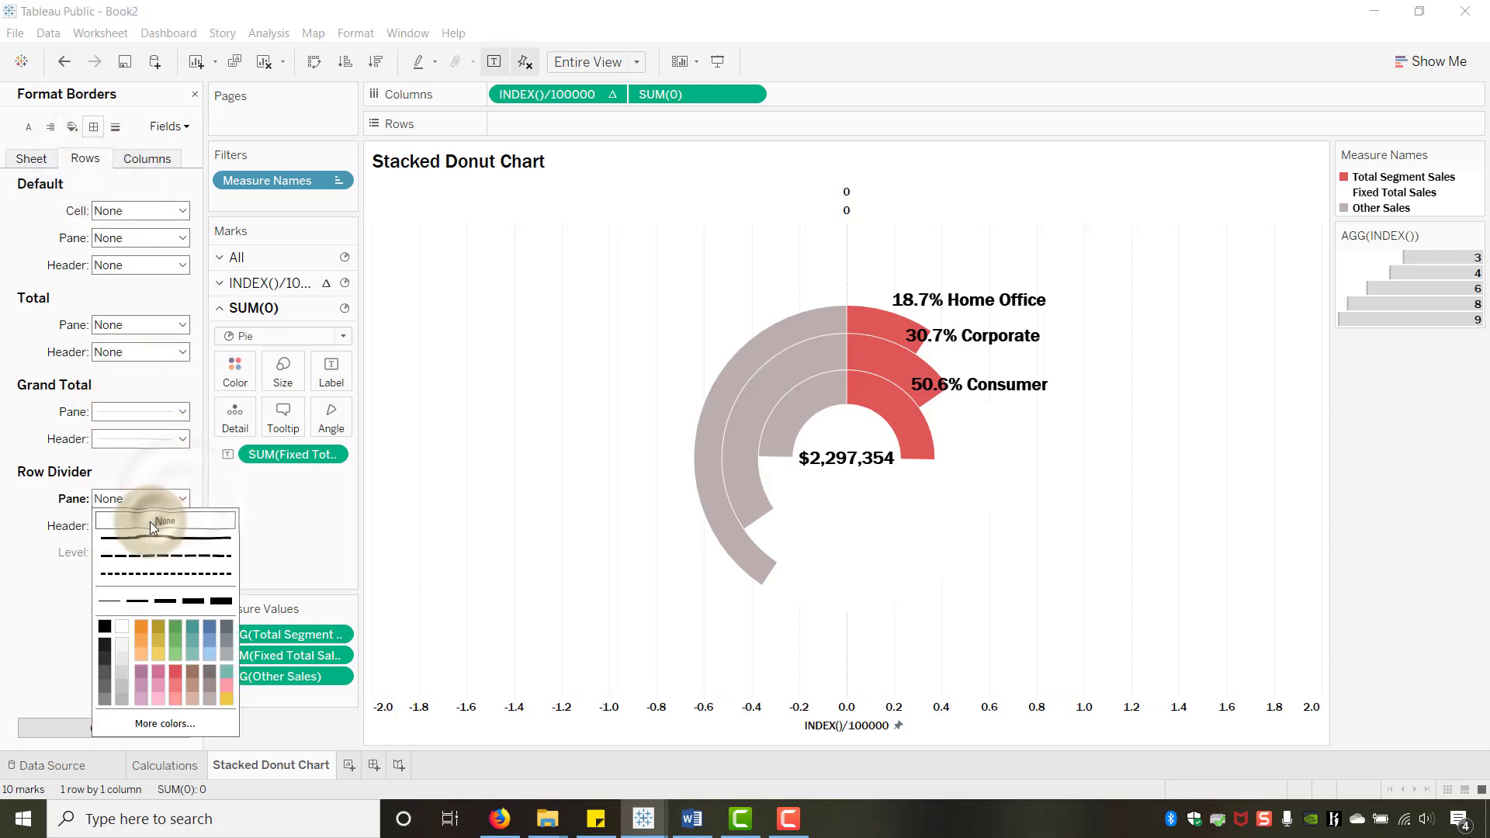
pyautogui.click(132, 167)
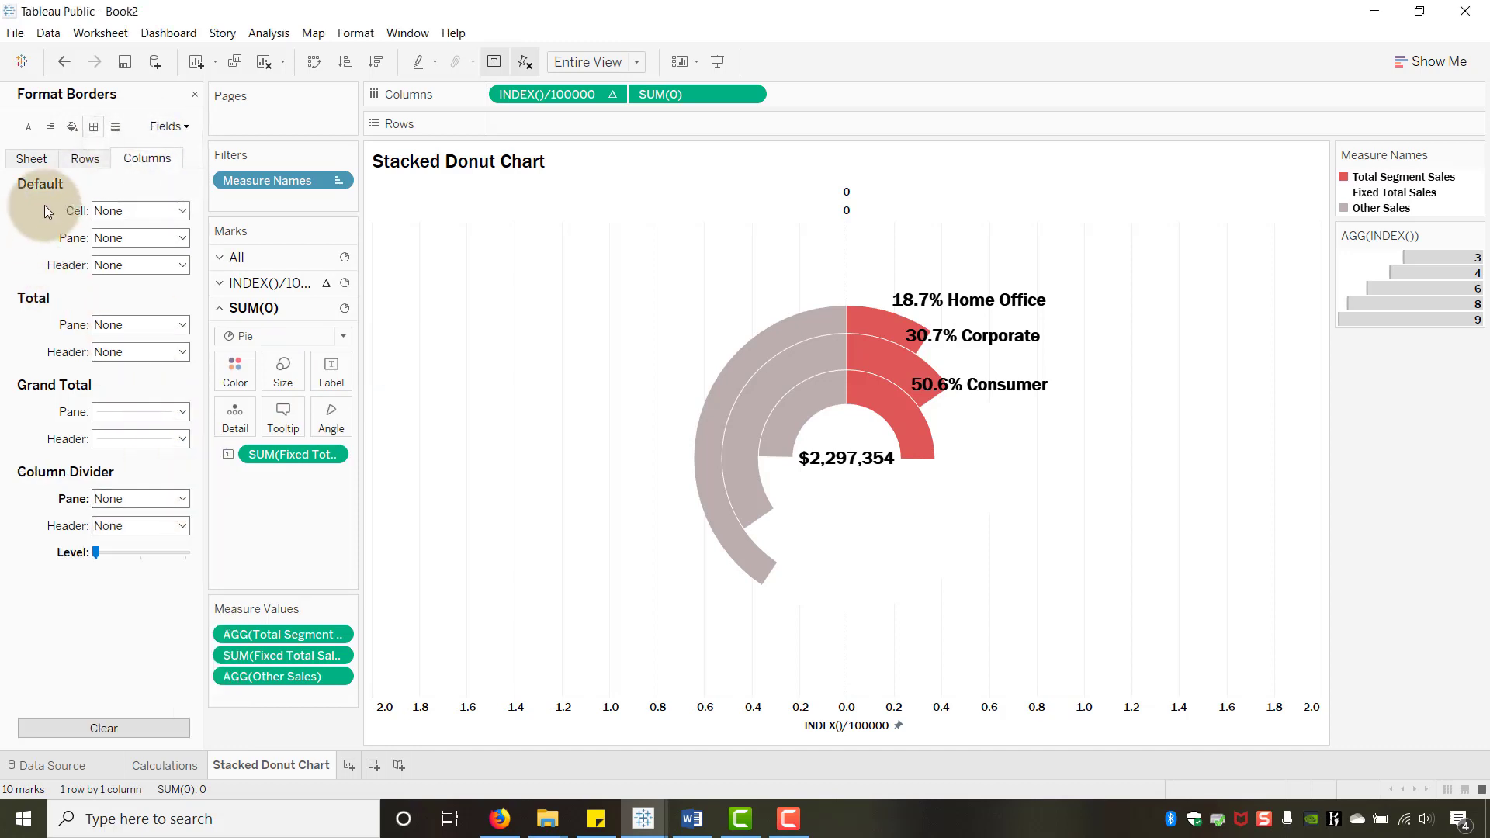
pyautogui.click(29, 159)
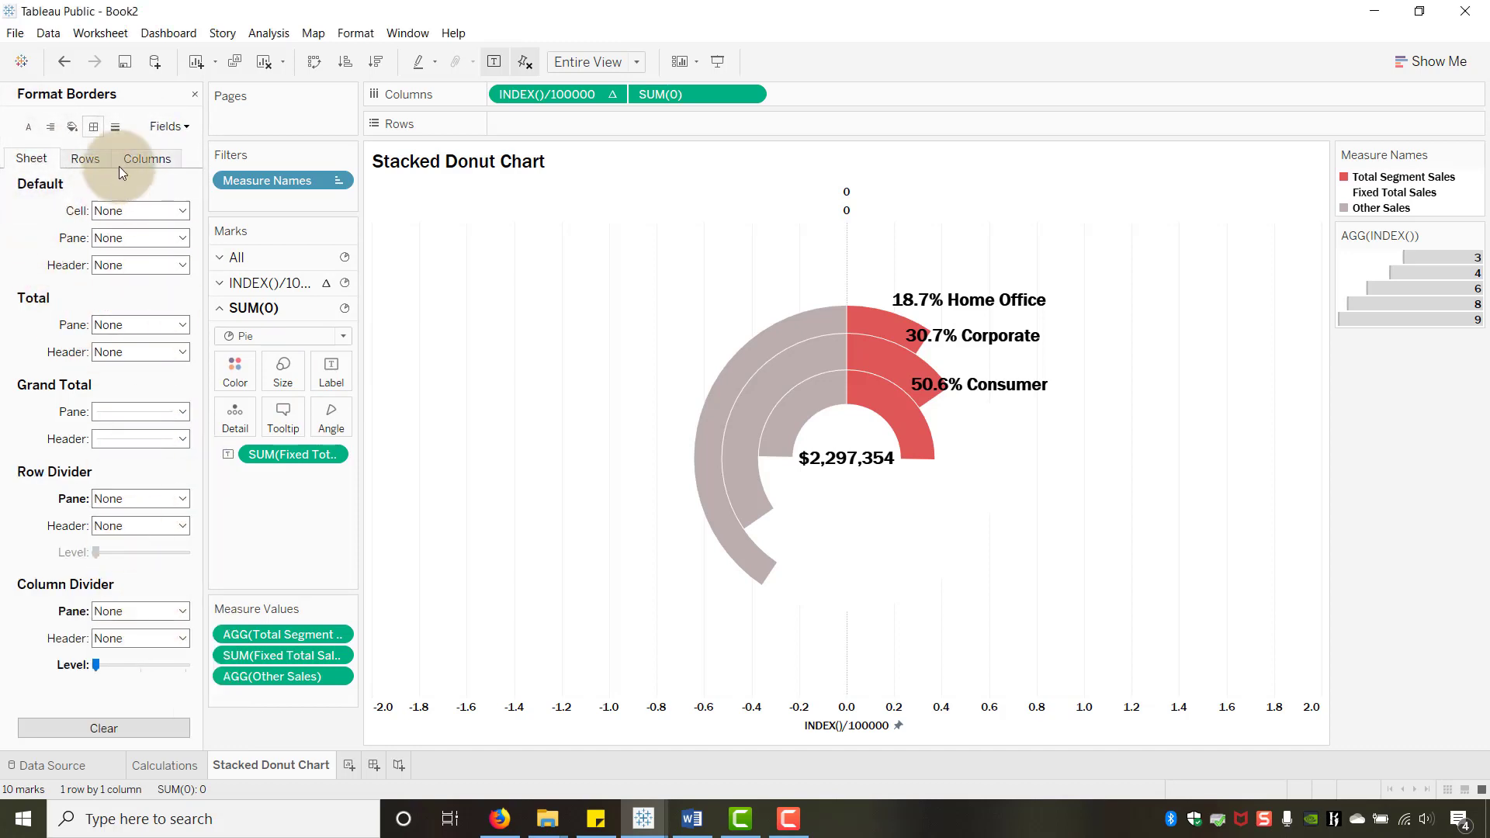
# Turn off the zero lines and the column grid lines
pyautogui.click(115, 129)
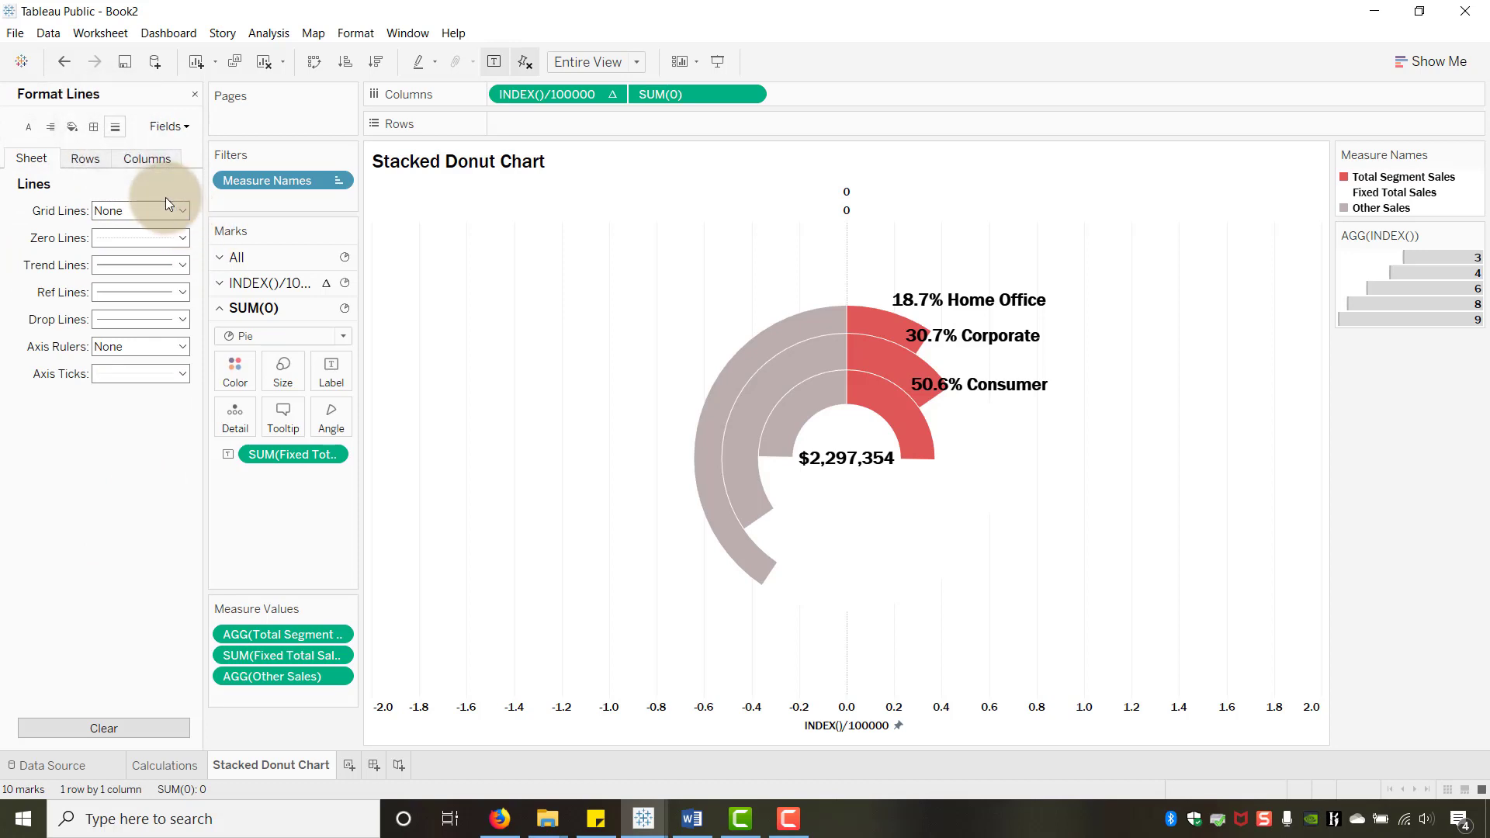
pyautogui.click(175, 240)
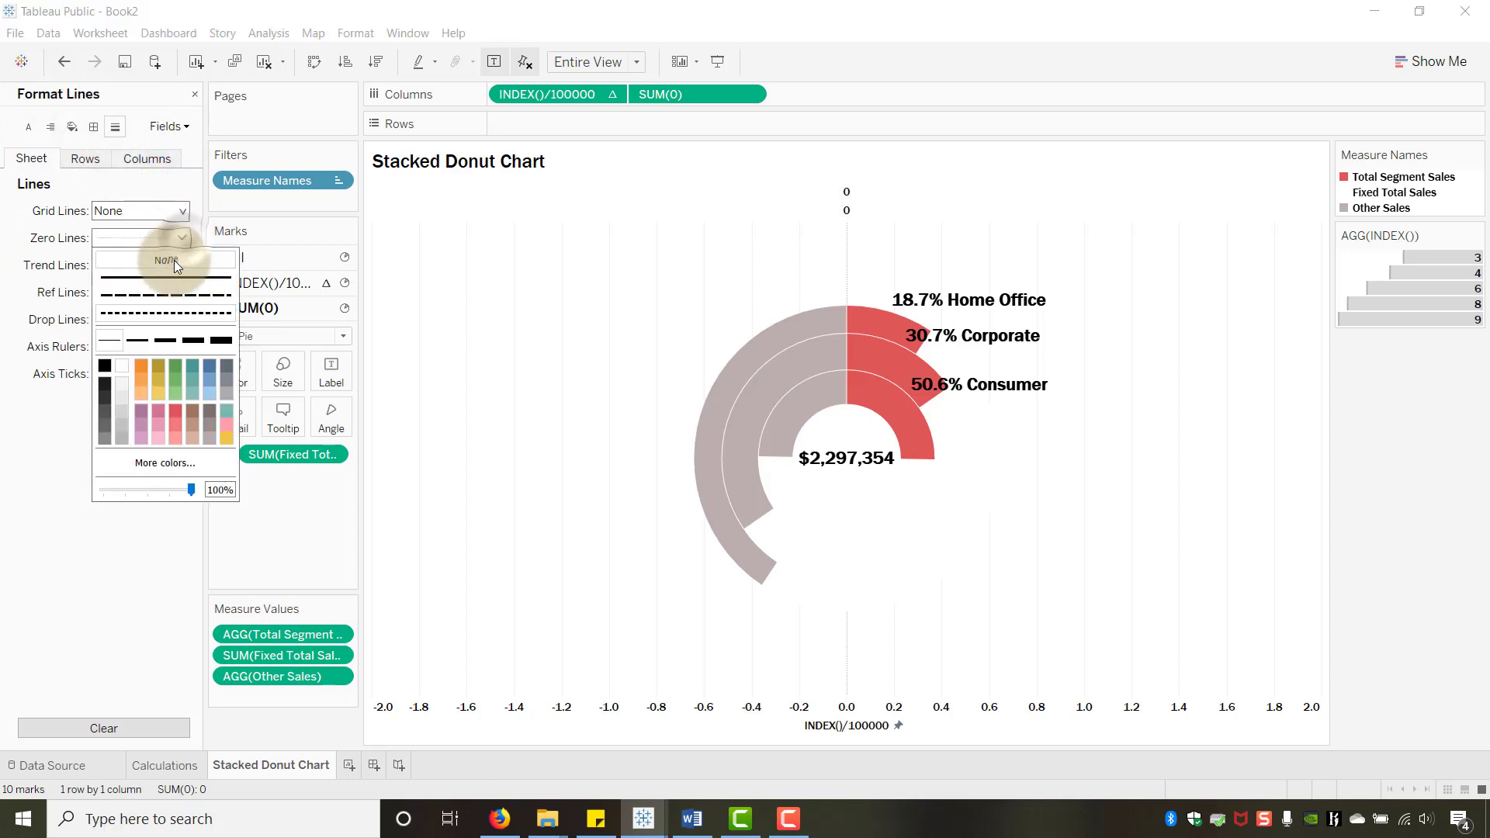
pyautogui.click(73, 455)
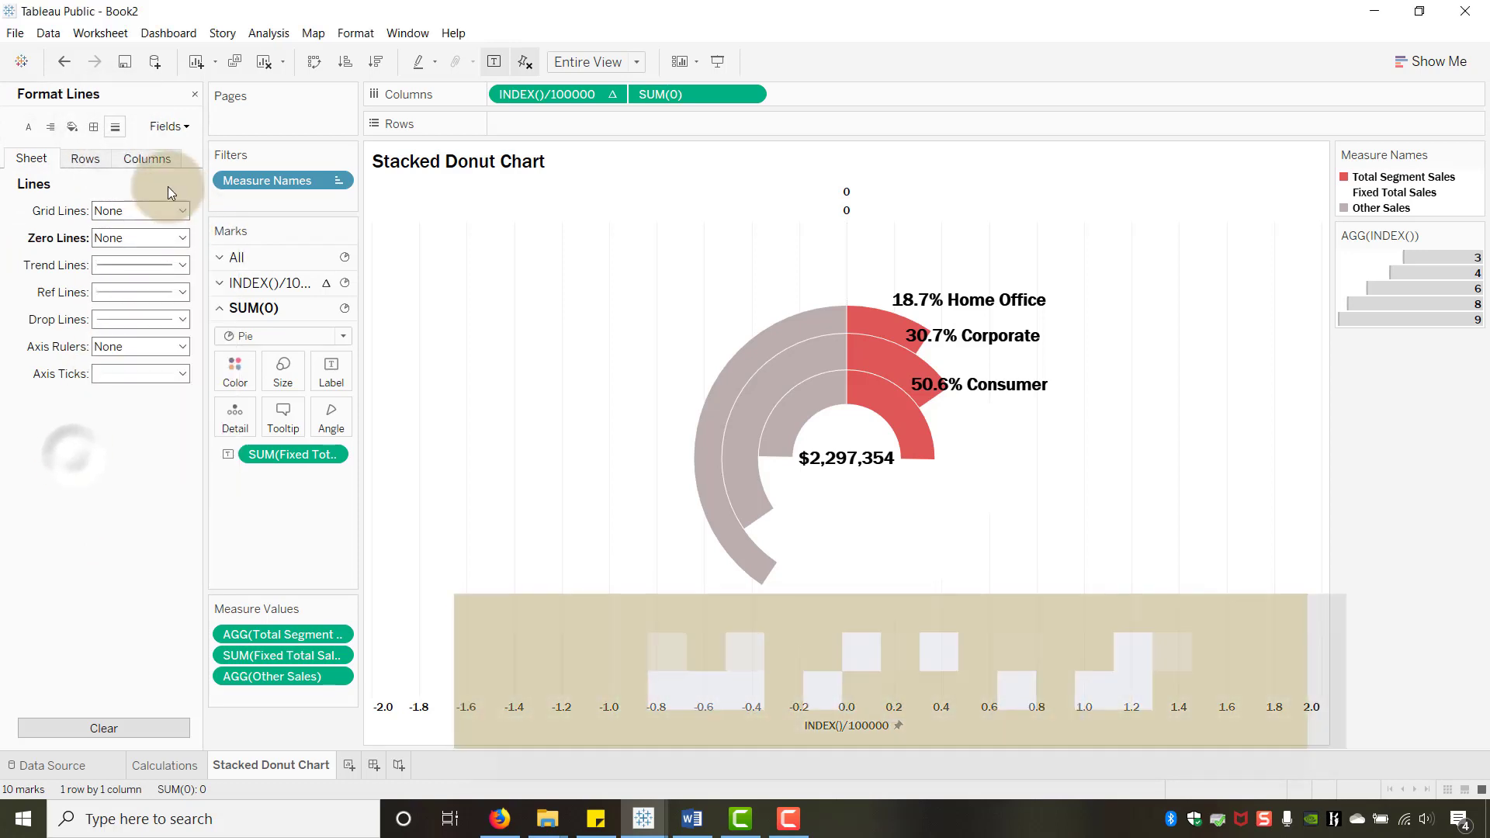
pyautogui.click(86, 160)
pyautogui.click(134, 158)
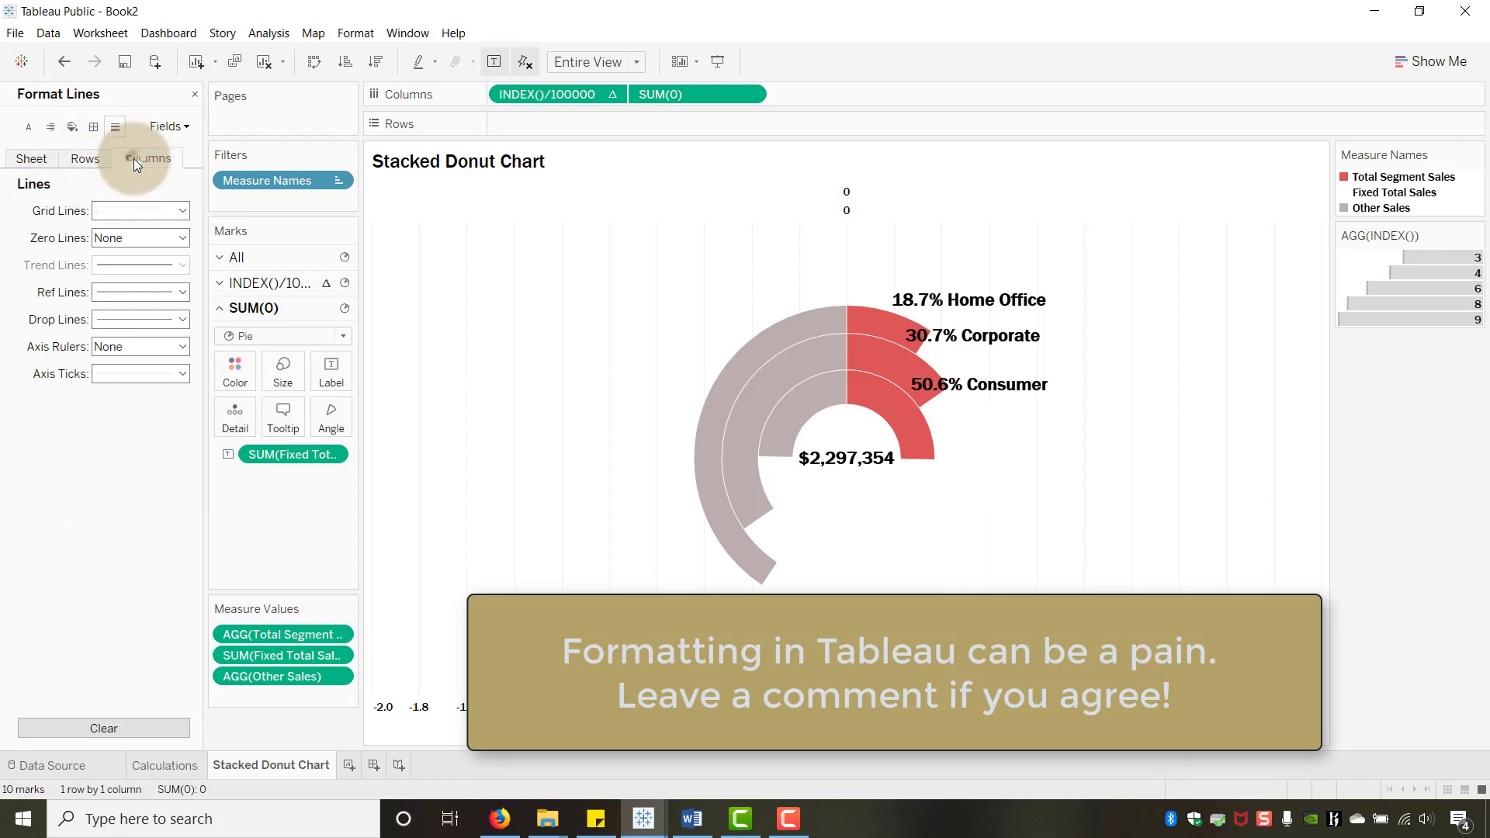
pyautogui.click(181, 211)
pyautogui.click(167, 233)
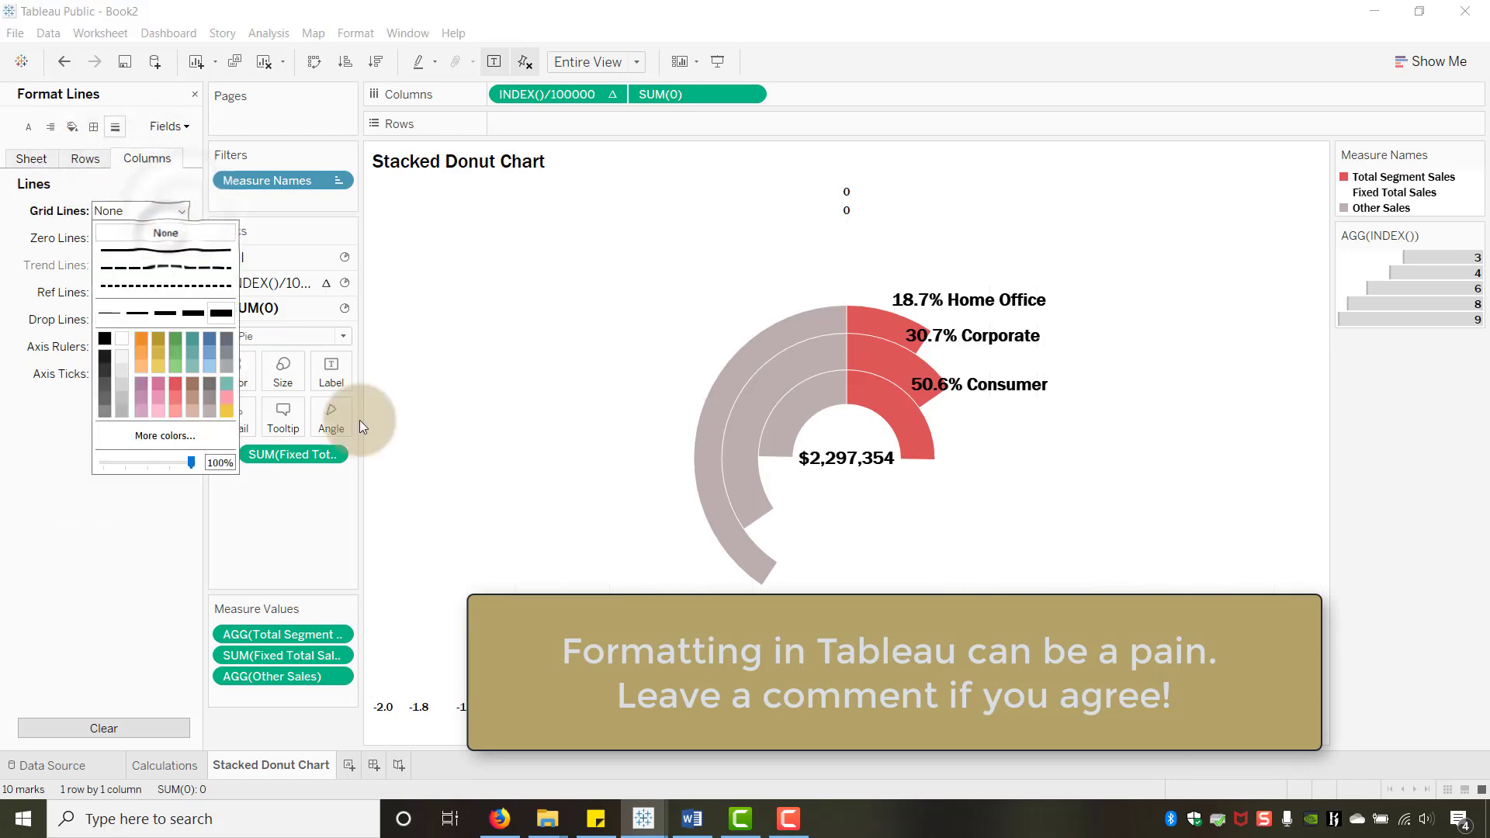
# Hide the top and bottom axis headers
pyautogui.rightClick(865, 198)
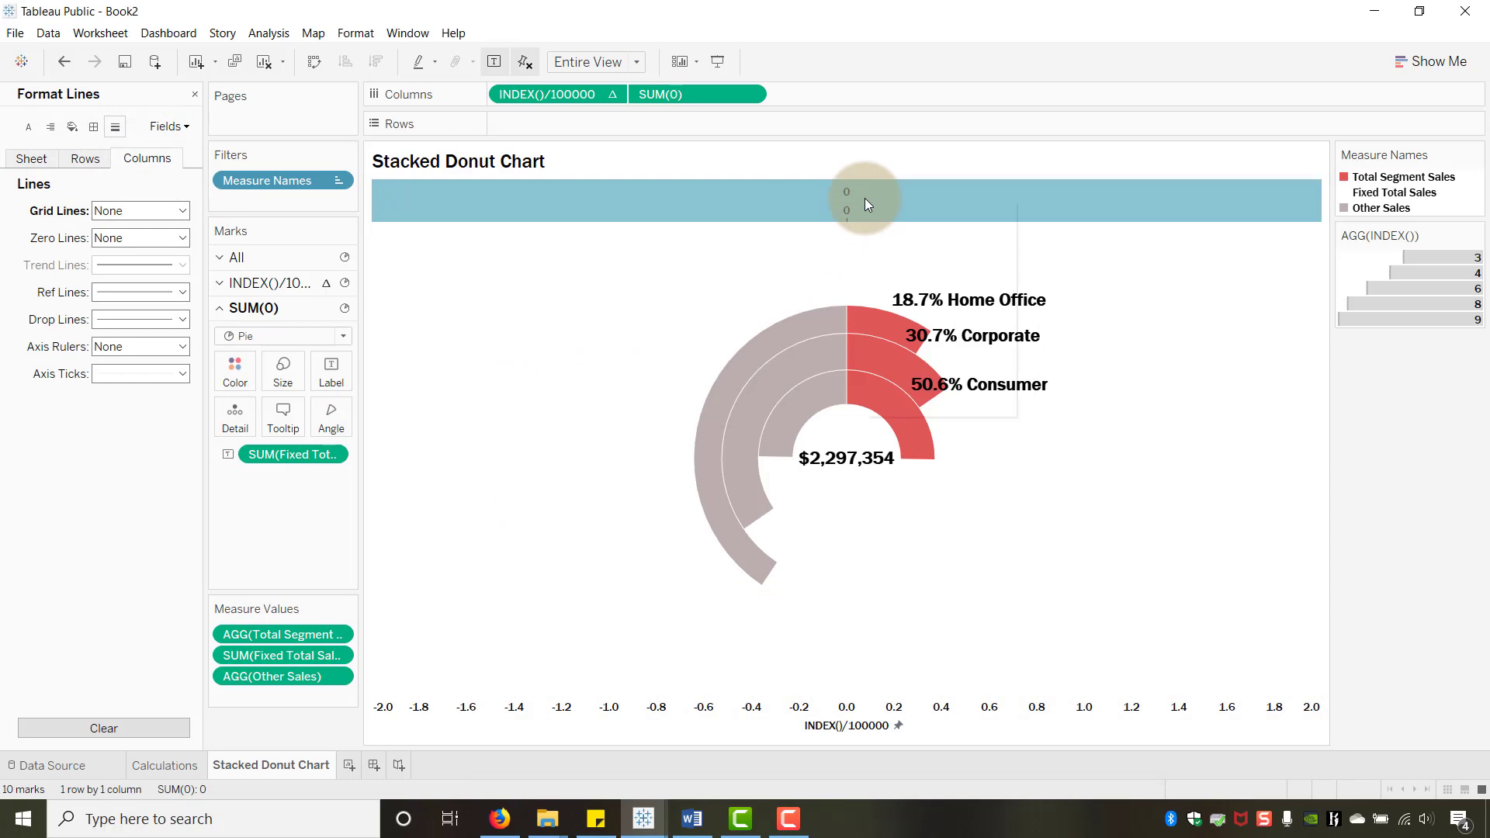
pyautogui.click(928, 378)
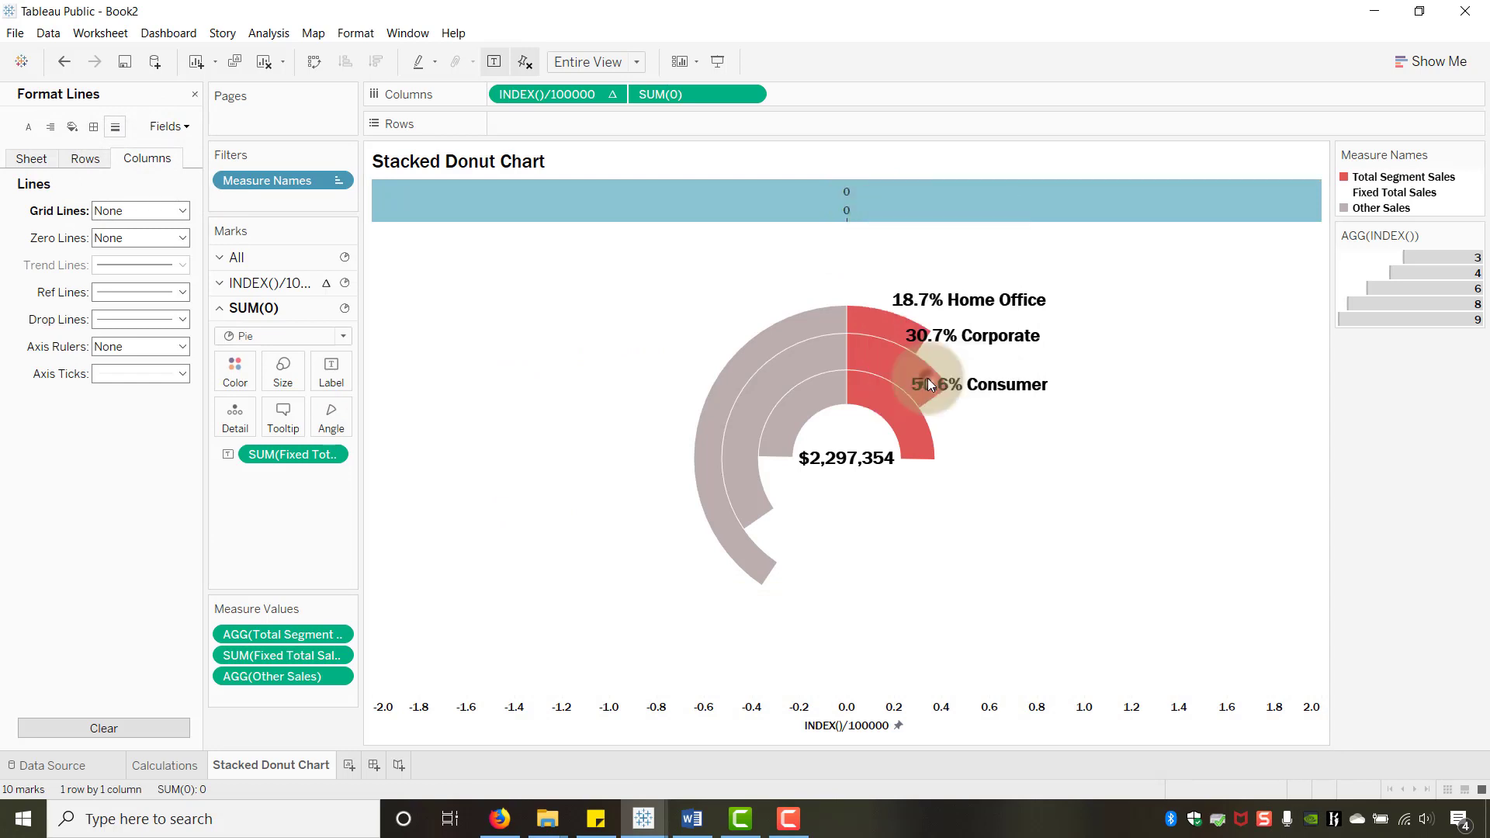
pyautogui.rightClick(730, 709)
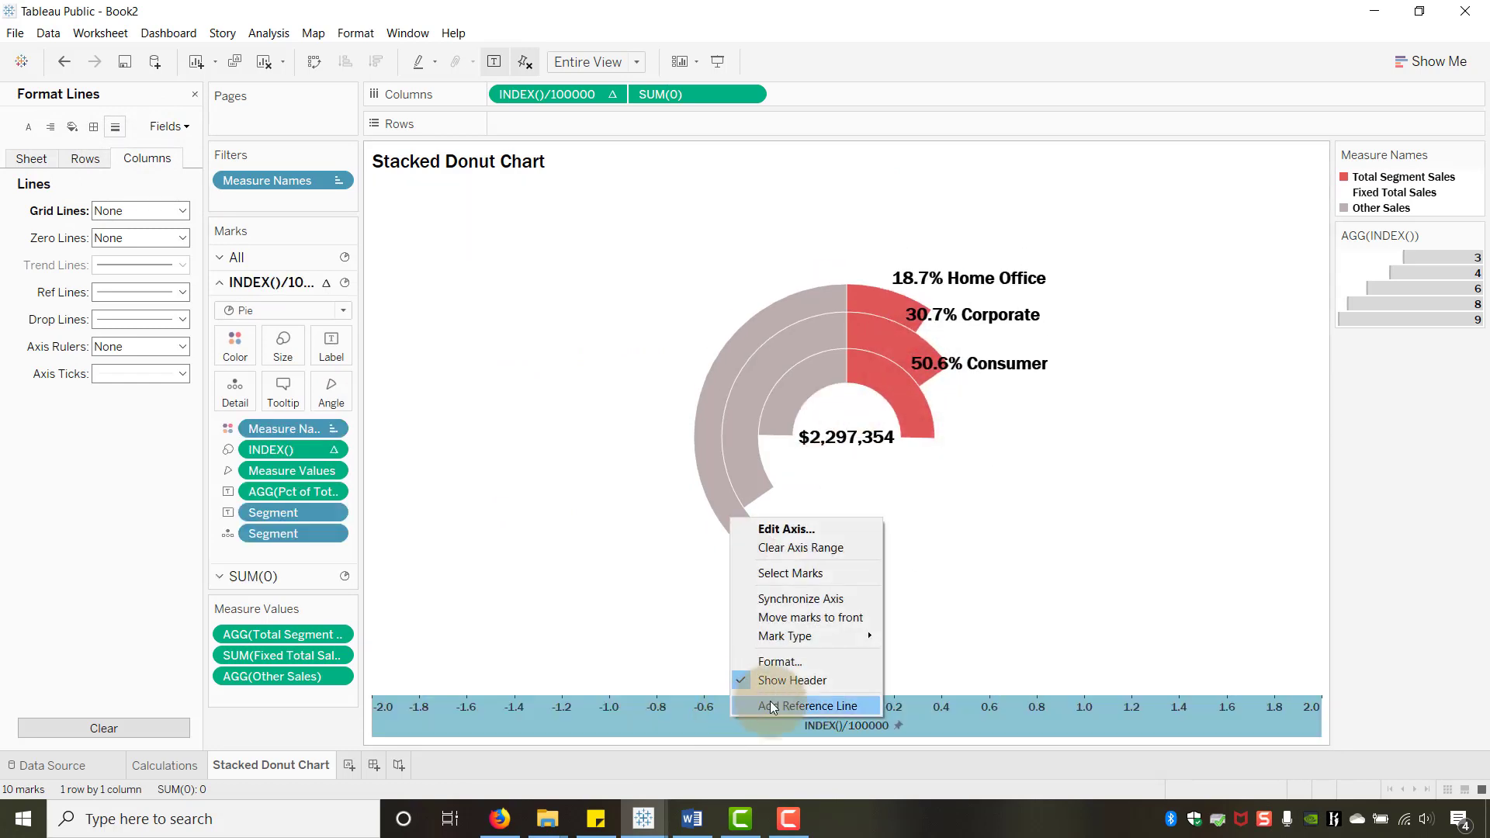
pyautogui.click(775, 682)
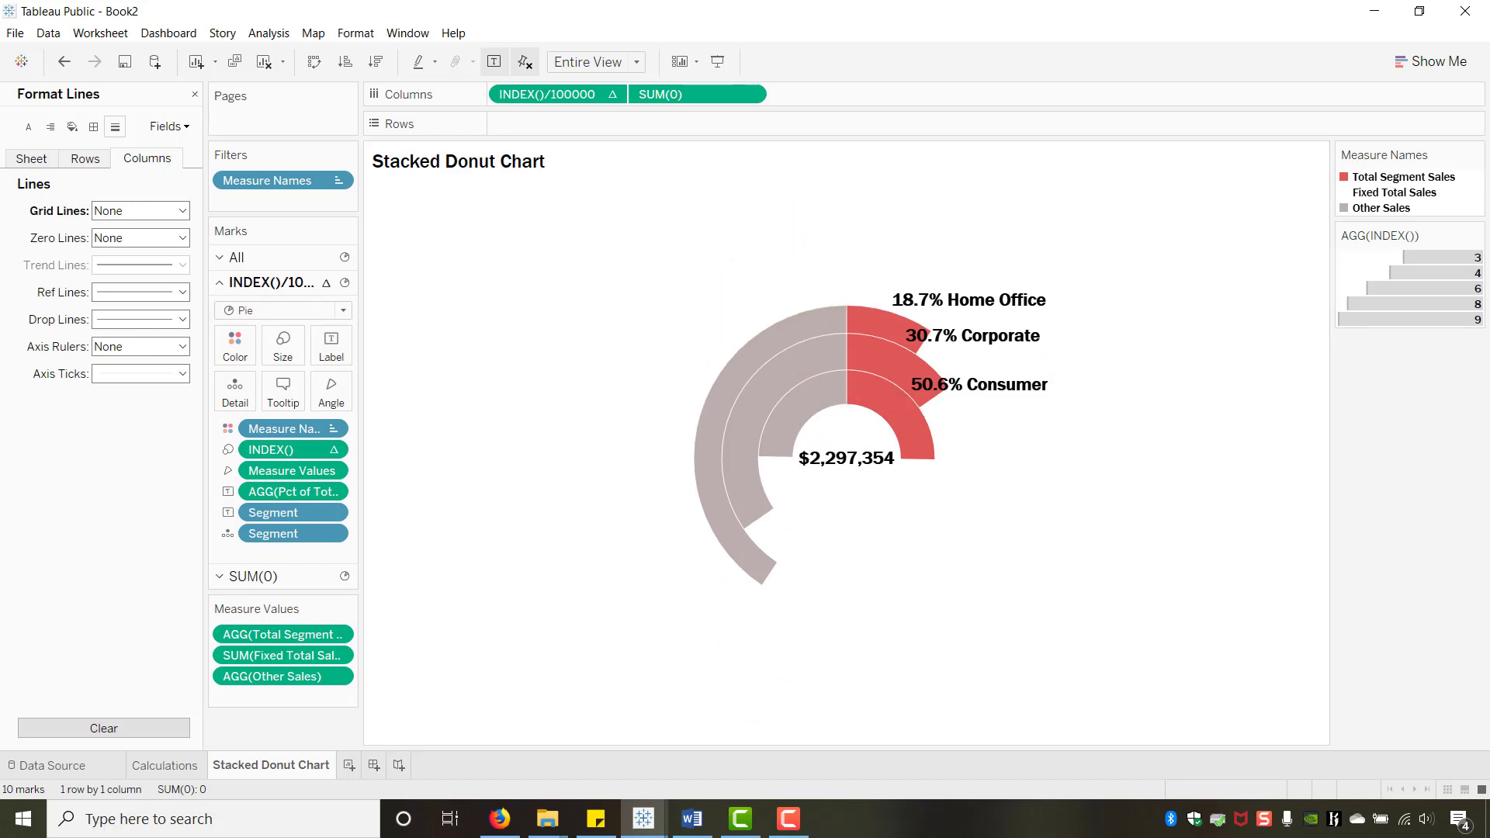
pyautogui.click(691, 819)
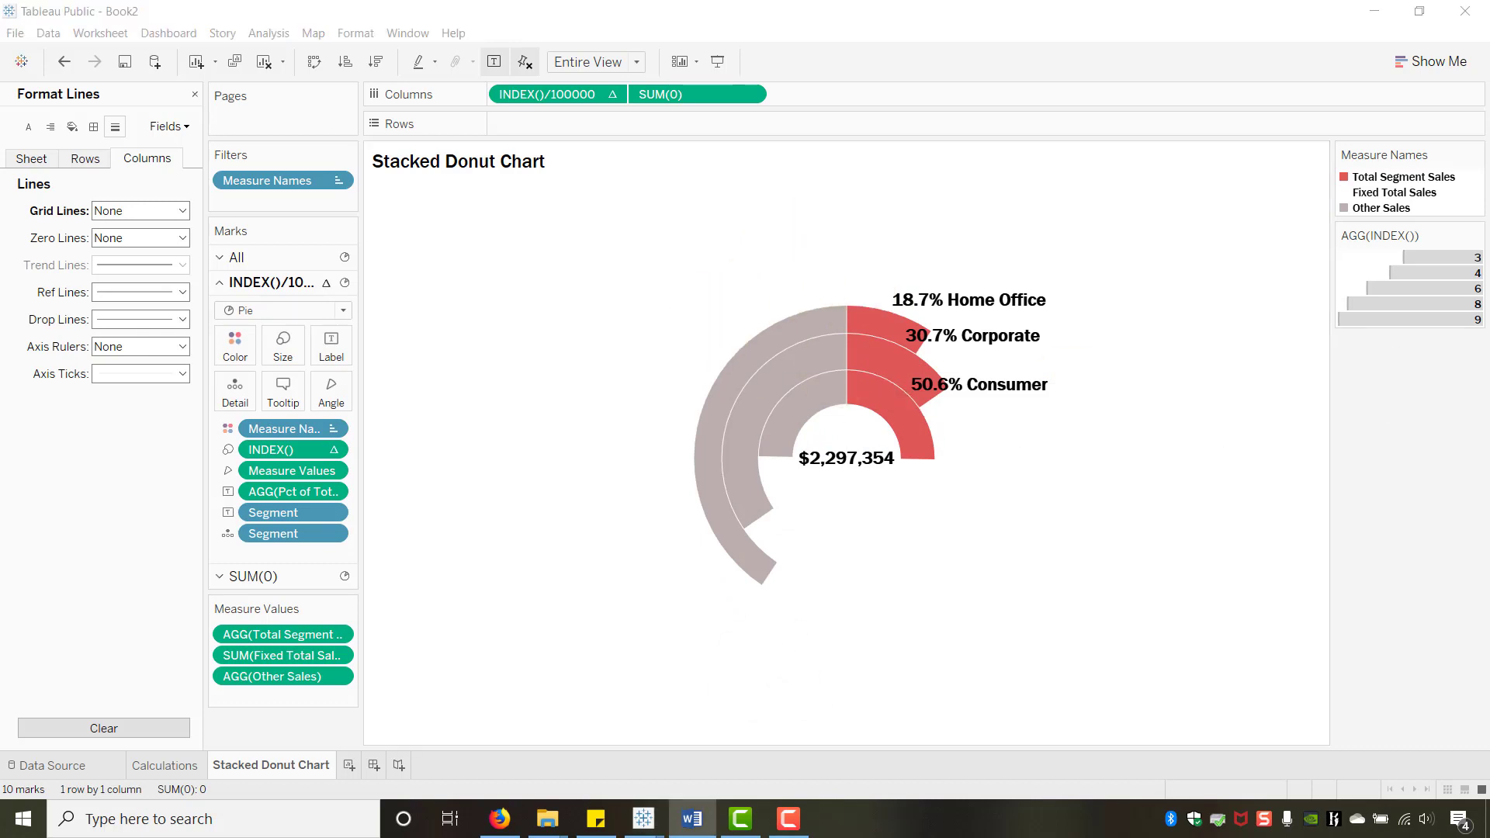
# Align the ring labels horizontally Center and vertically Top
pyautogui.moveTo(901, 308)
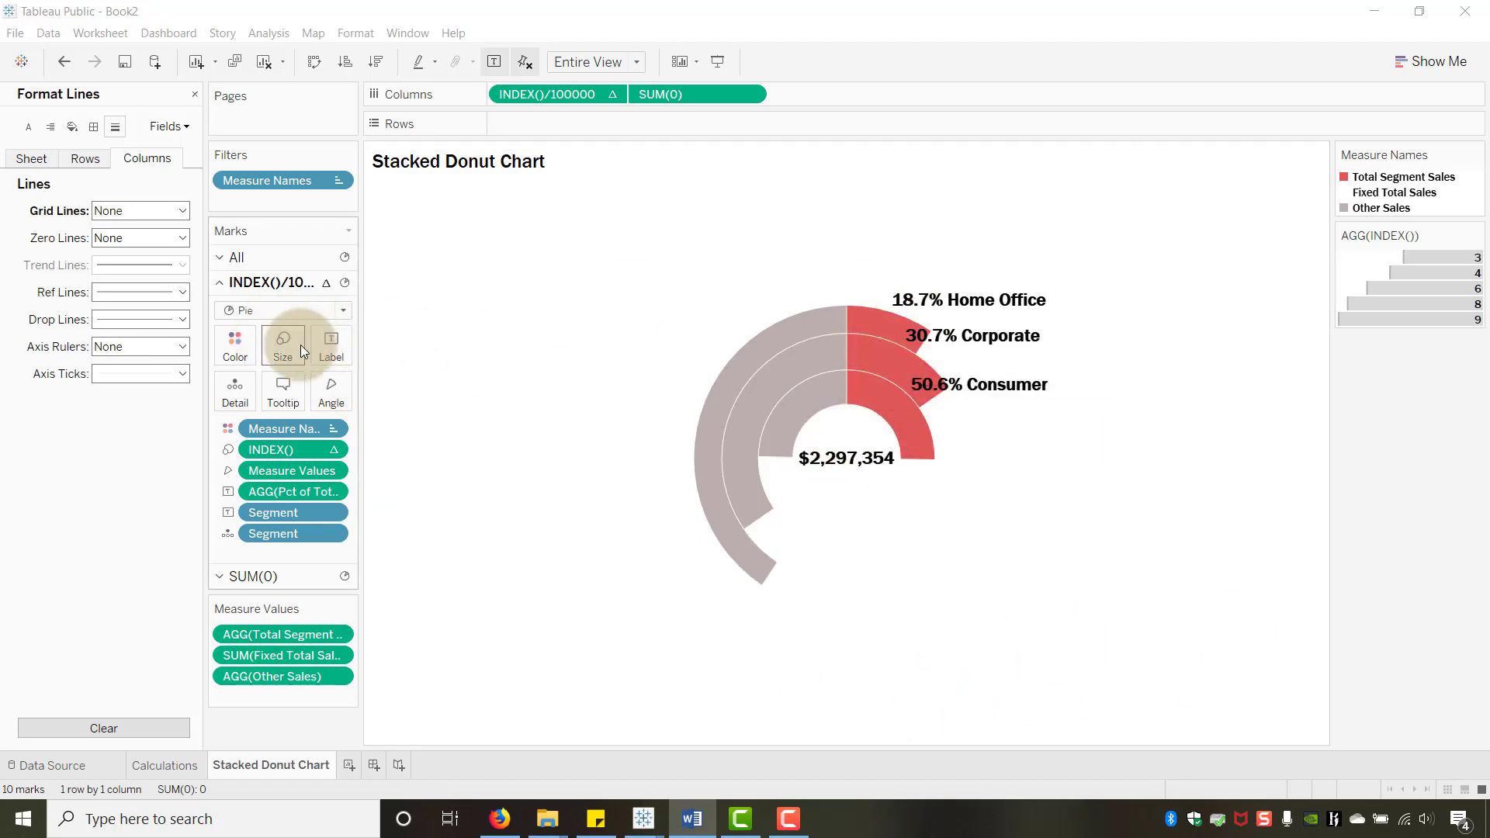
pyautogui.click(343, 355)
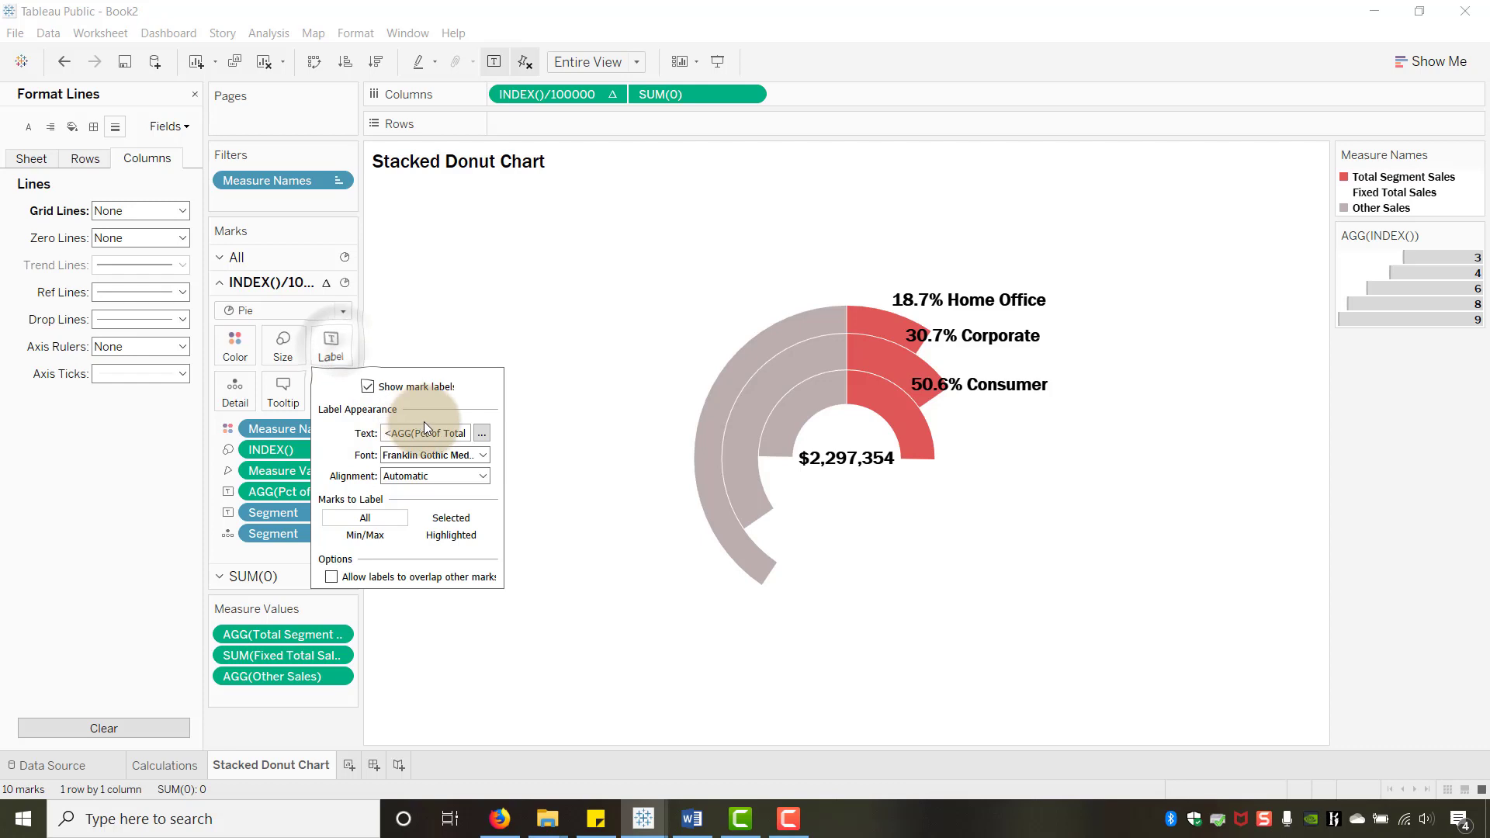
pyautogui.click(483, 478)
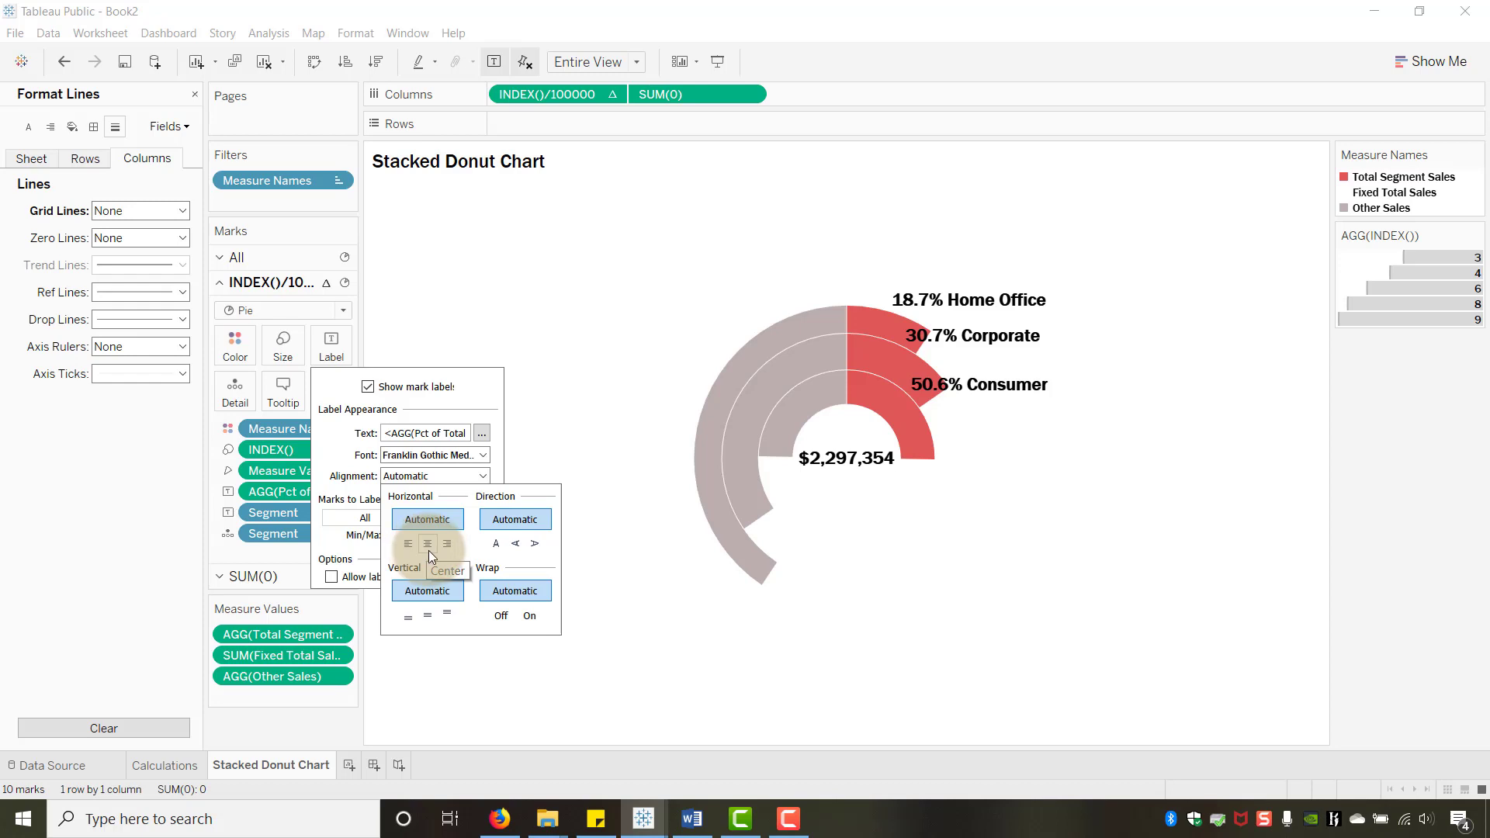
pyautogui.click(427, 547)
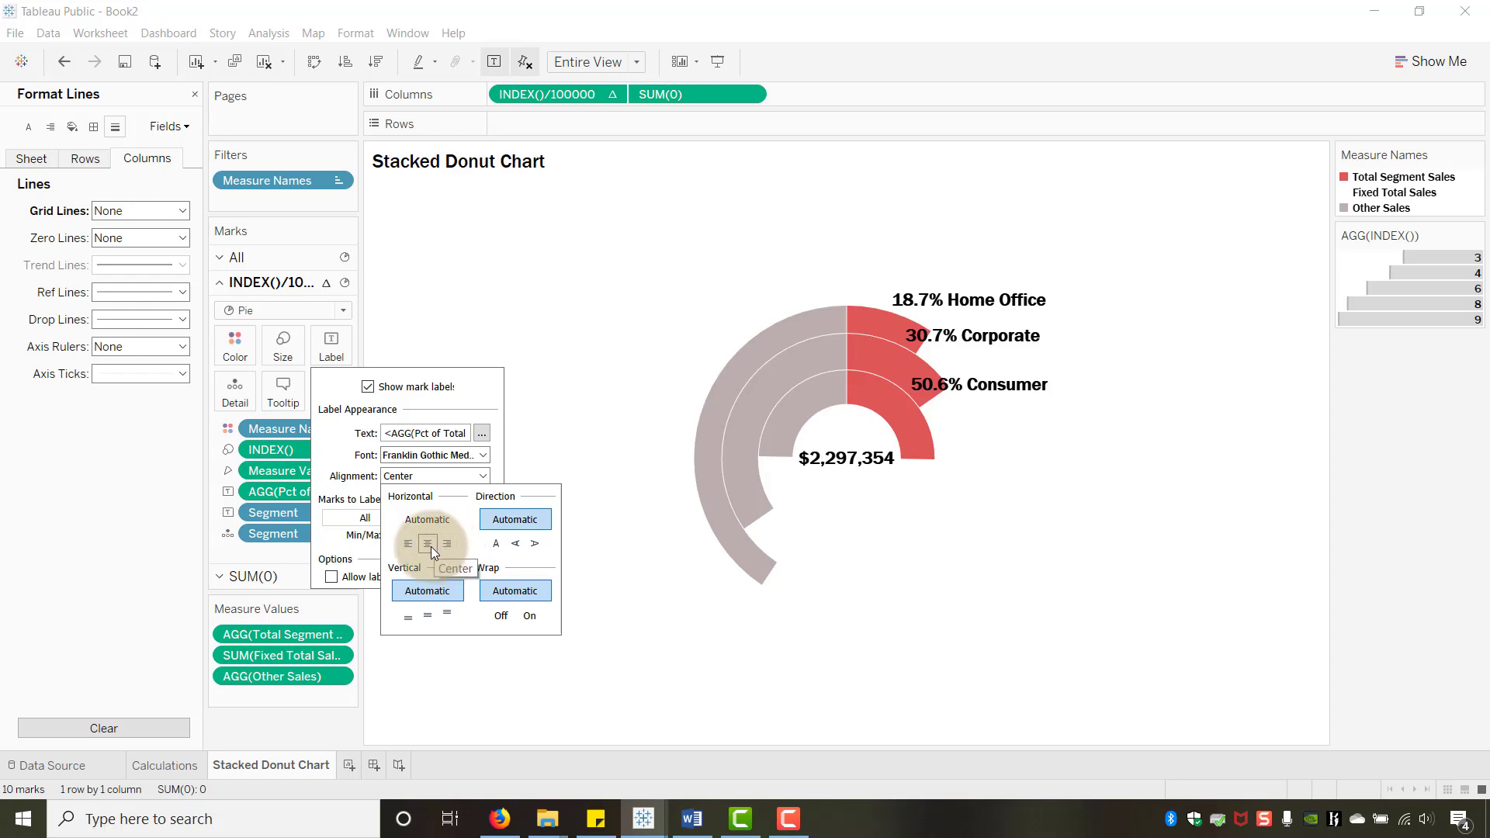
pyautogui.click(445, 614)
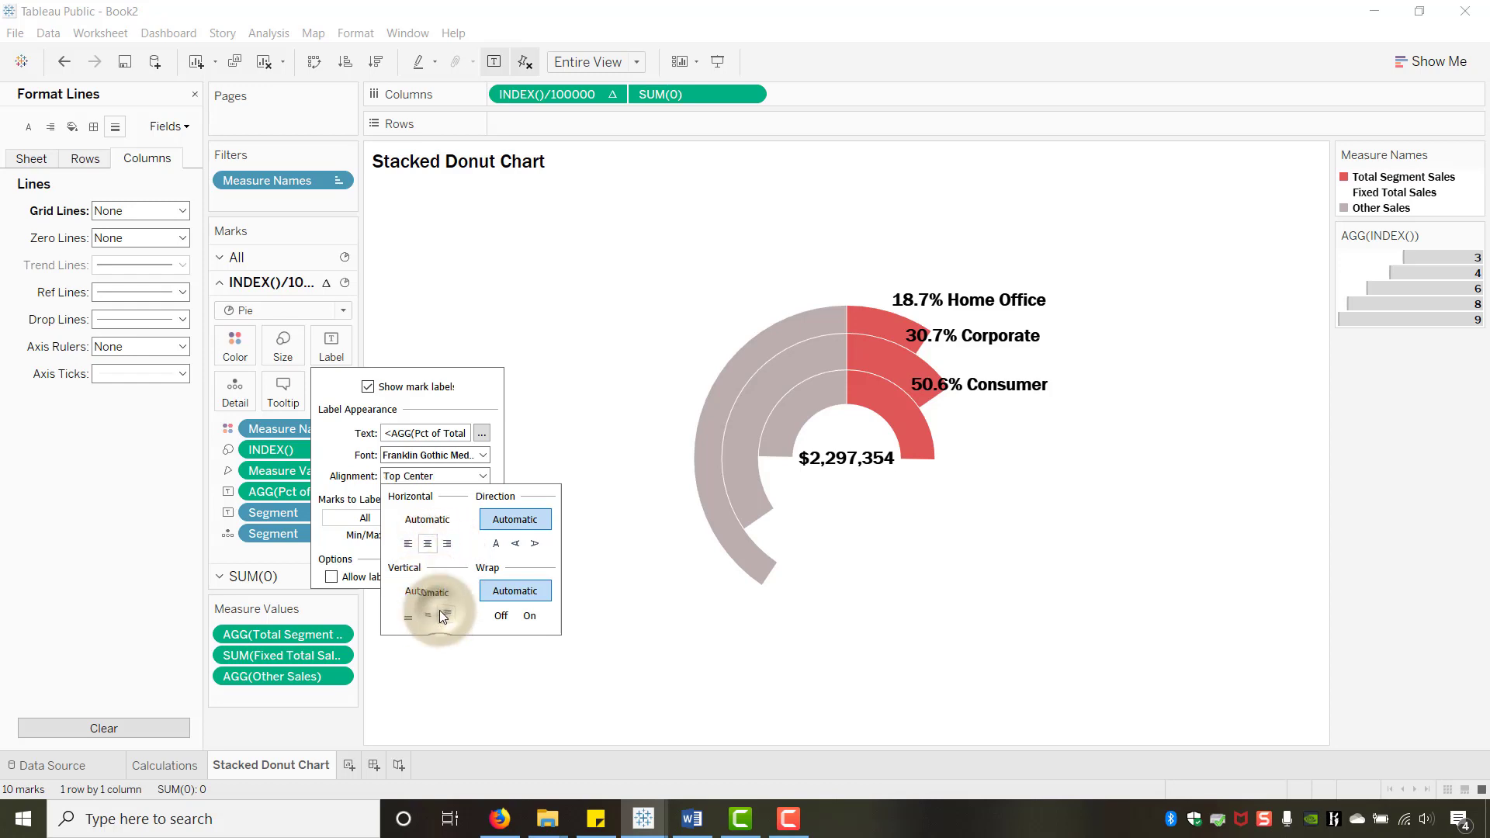
pyautogui.click(578, 314)
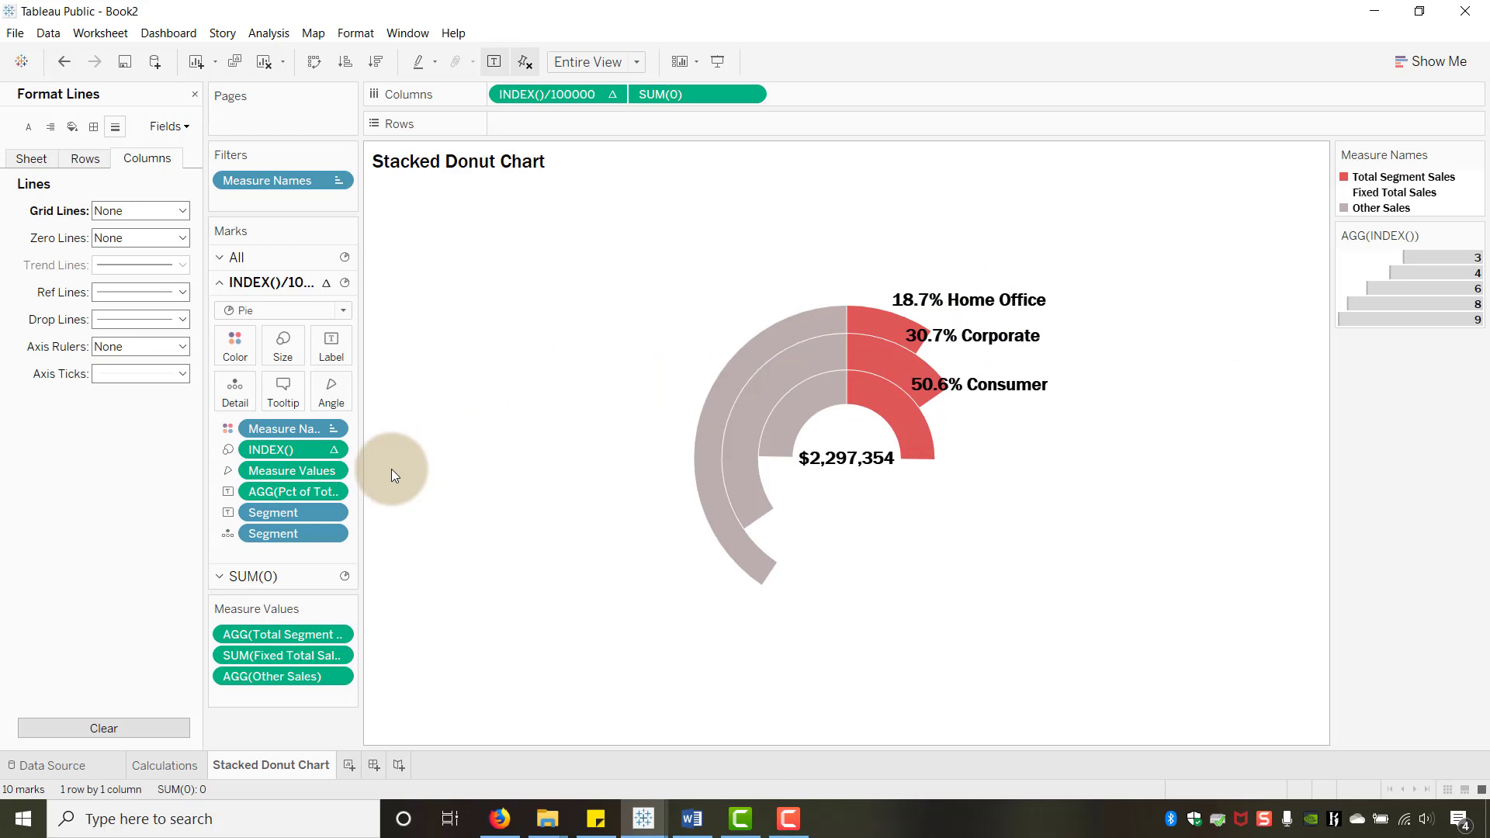
# Move the Segment label field above AGG(Pct of Total), then switch to the TrailBlazer workbook
pyautogui.moveTo(274, 514); pyautogui.dragTo(276, 478)
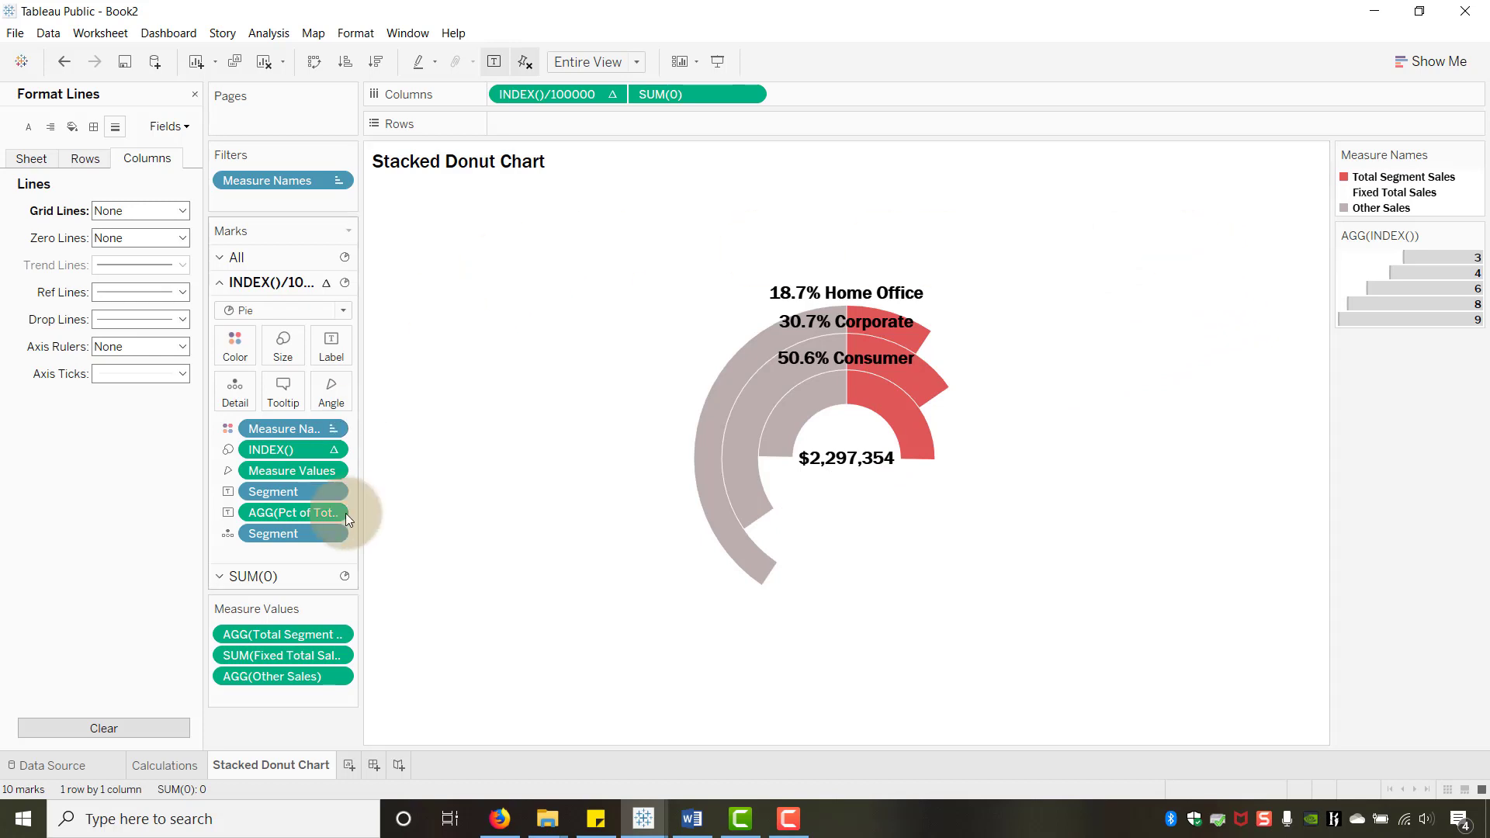
pyautogui.moveTo(643, 828)
pyautogui.click(596, 743)
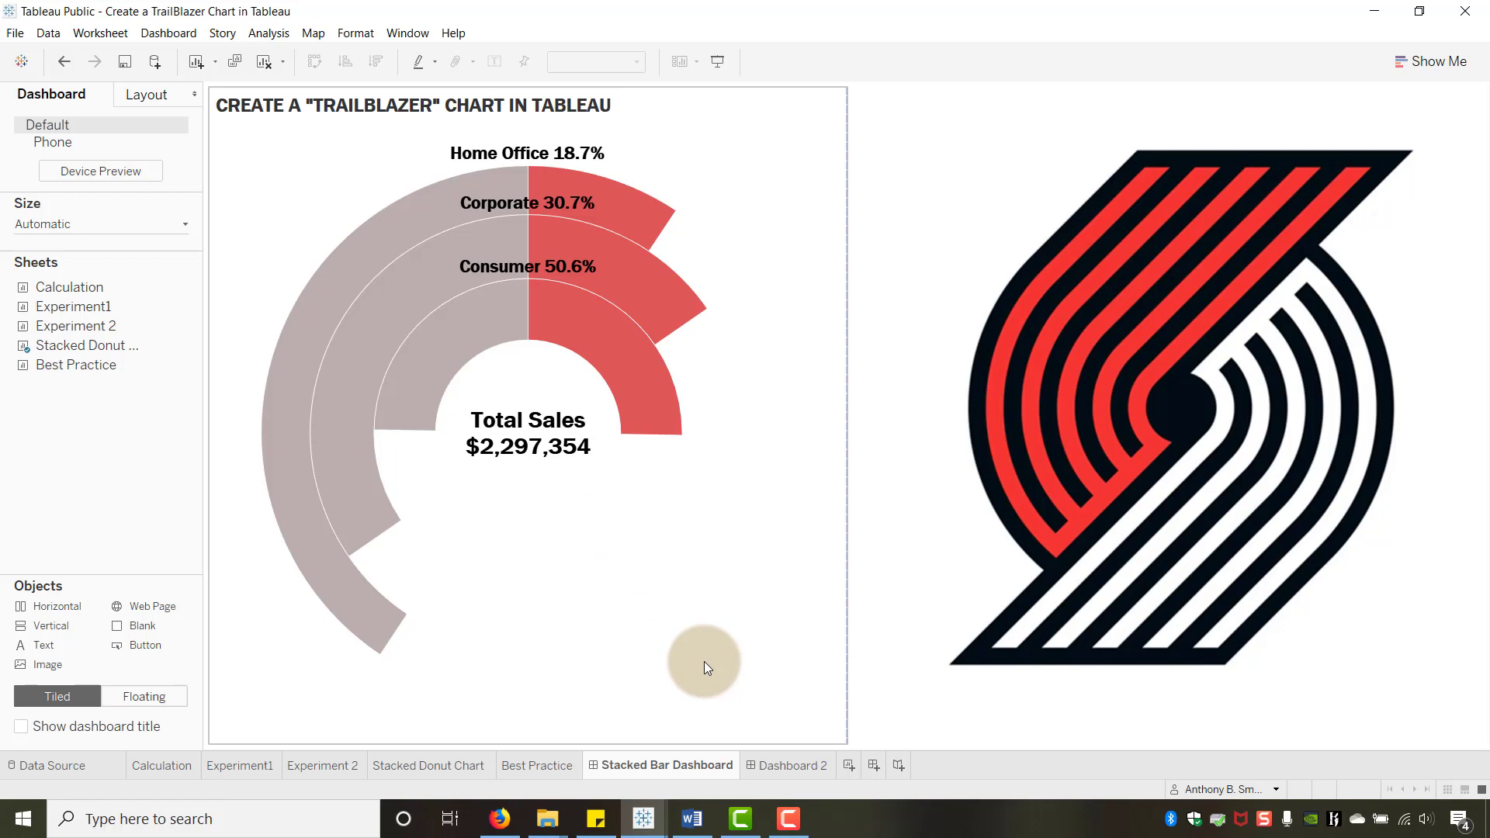
# View Dashboard 2, then show the Stacked Donut Chart sheet full-screen in Presentation Mode
pyautogui.click(780, 764)
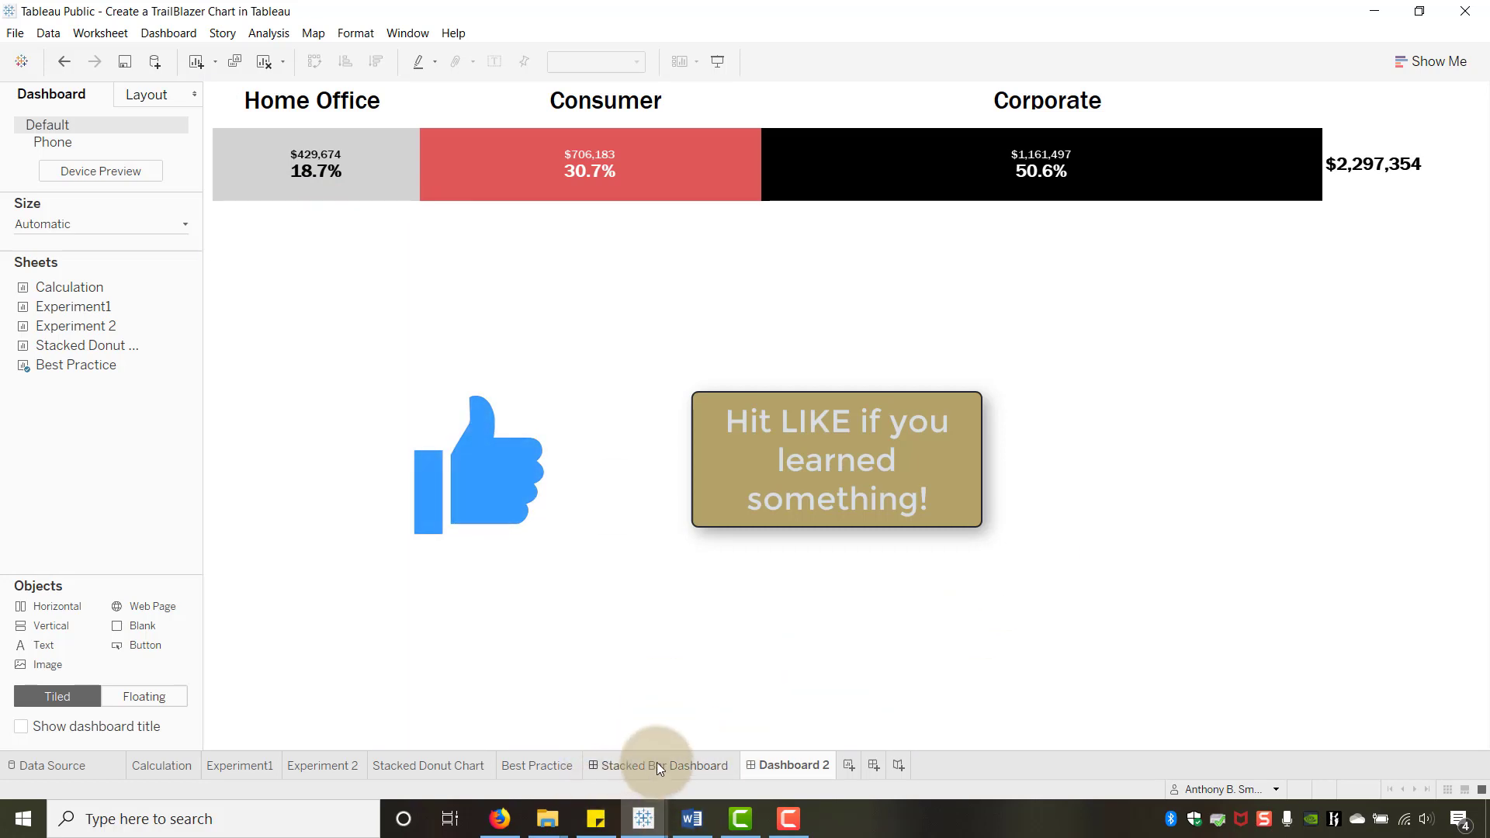
pyautogui.moveTo(1397, 180)
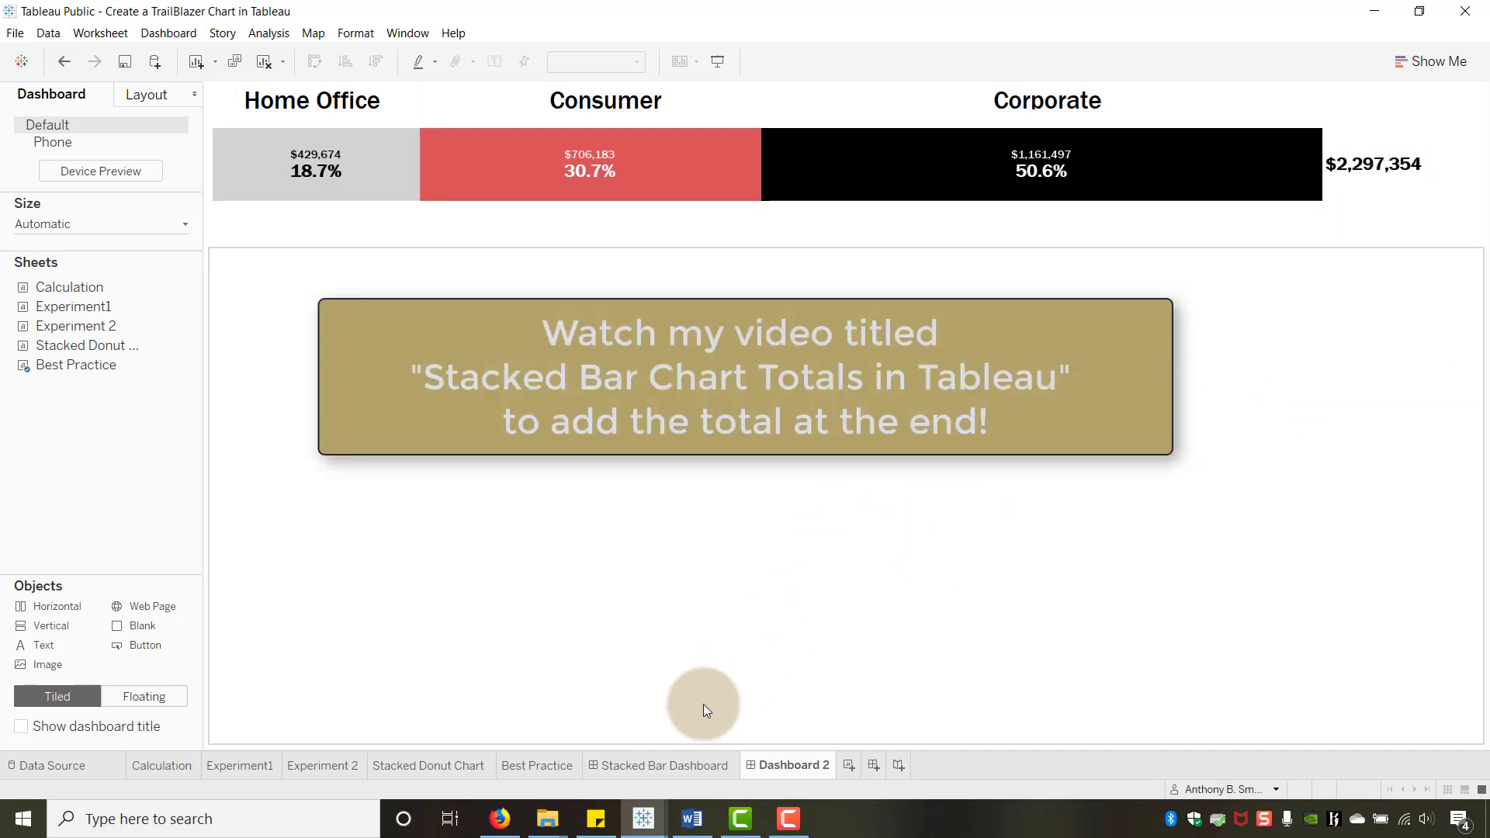
pyautogui.click(462, 767)
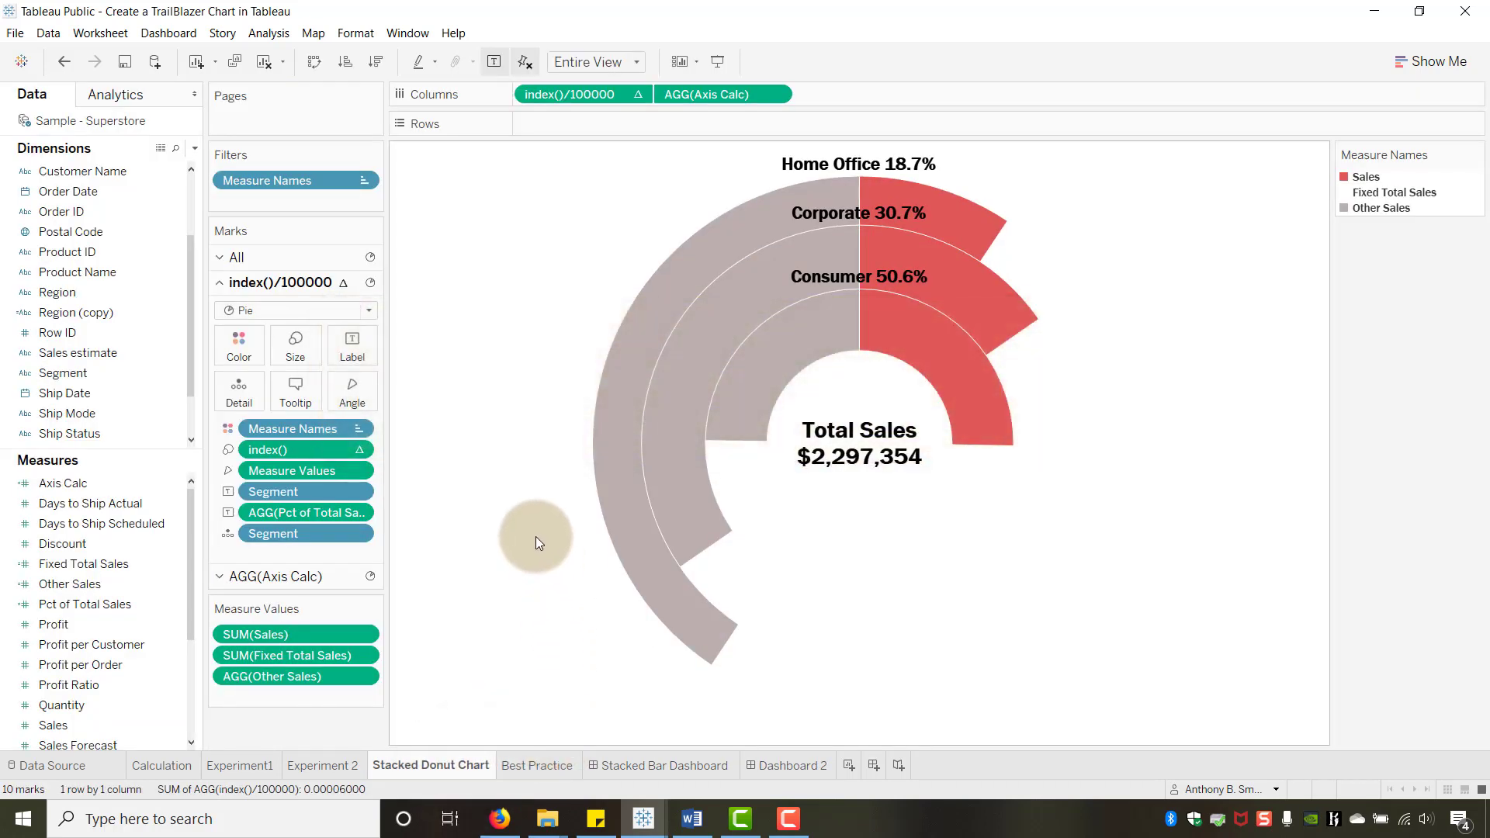
pyautogui.click(717, 62)
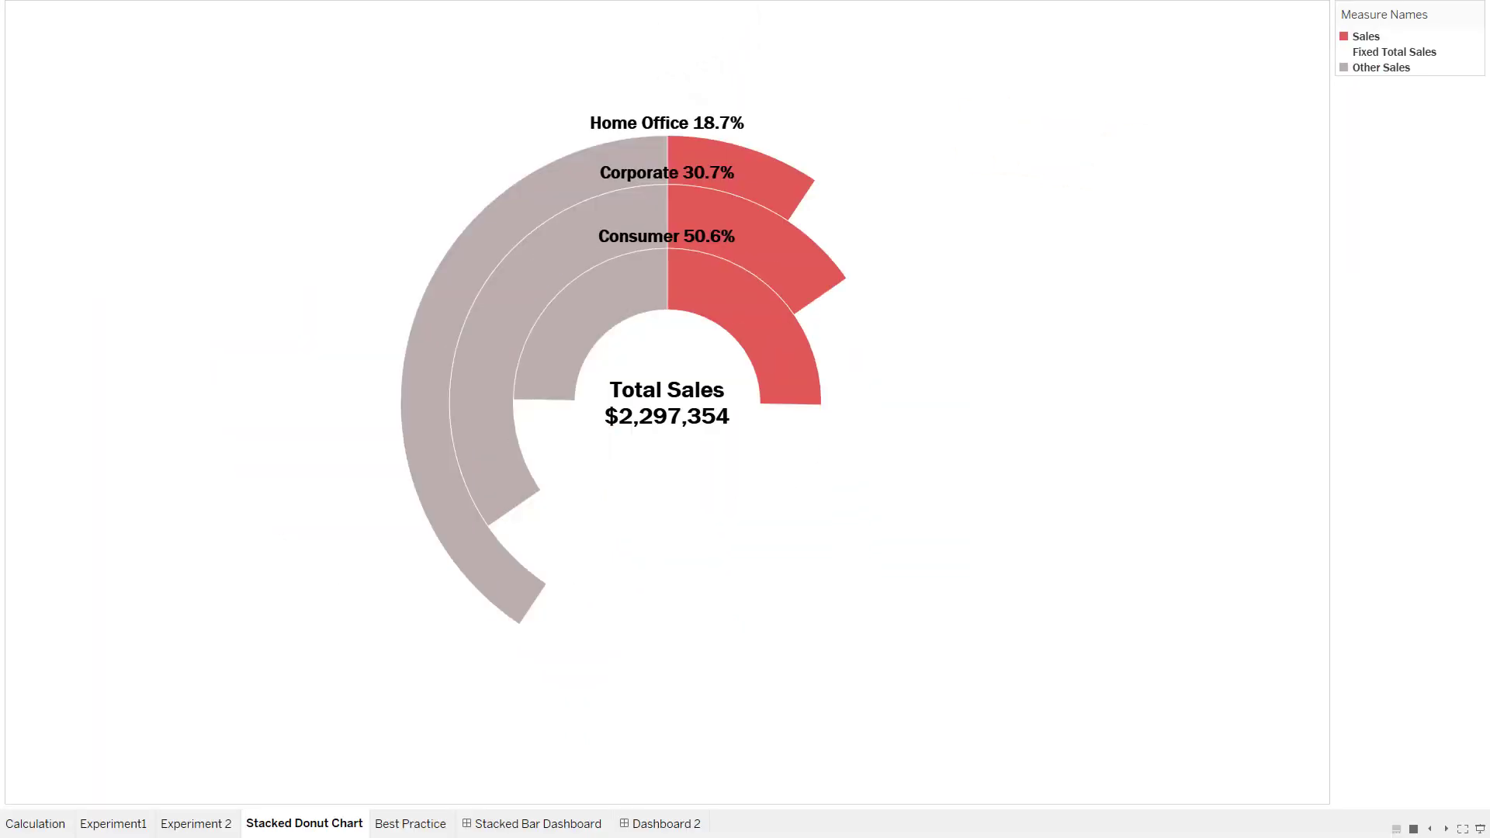